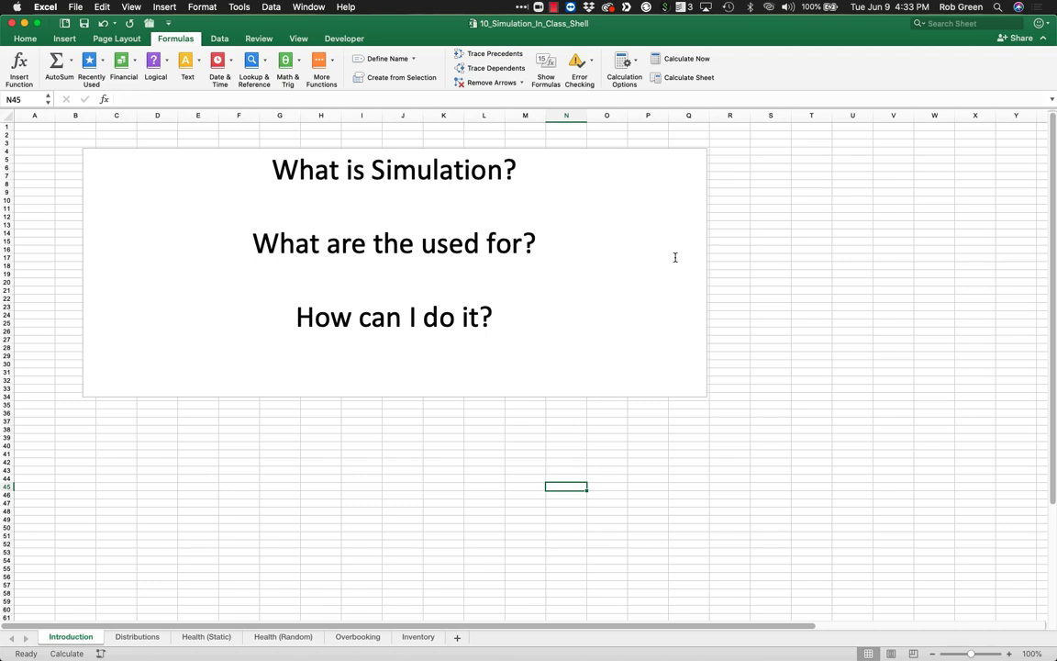
- Examine the distribution names, their descriptions and the sample random values on the Distributions sheet
click(137, 637)
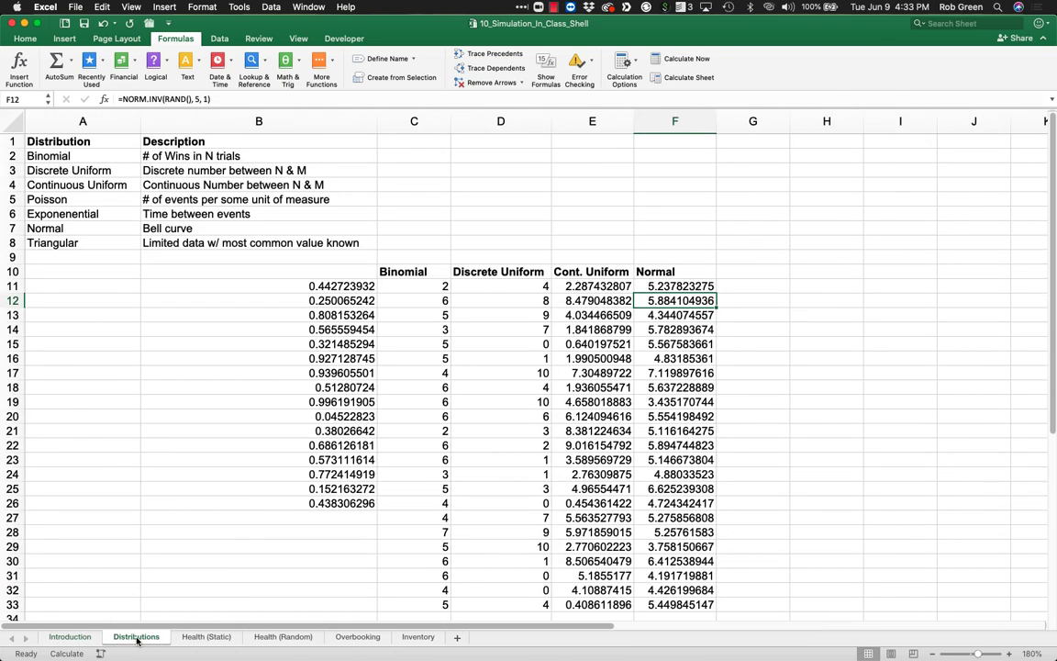
click(186, 533)
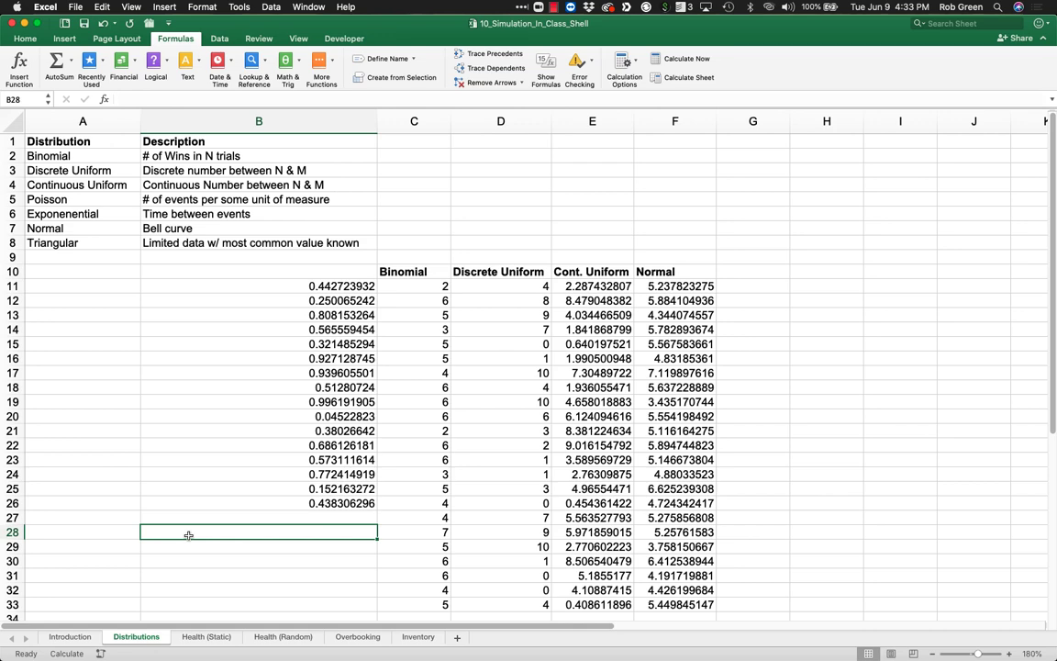
drag(275, 285, 662, 620)
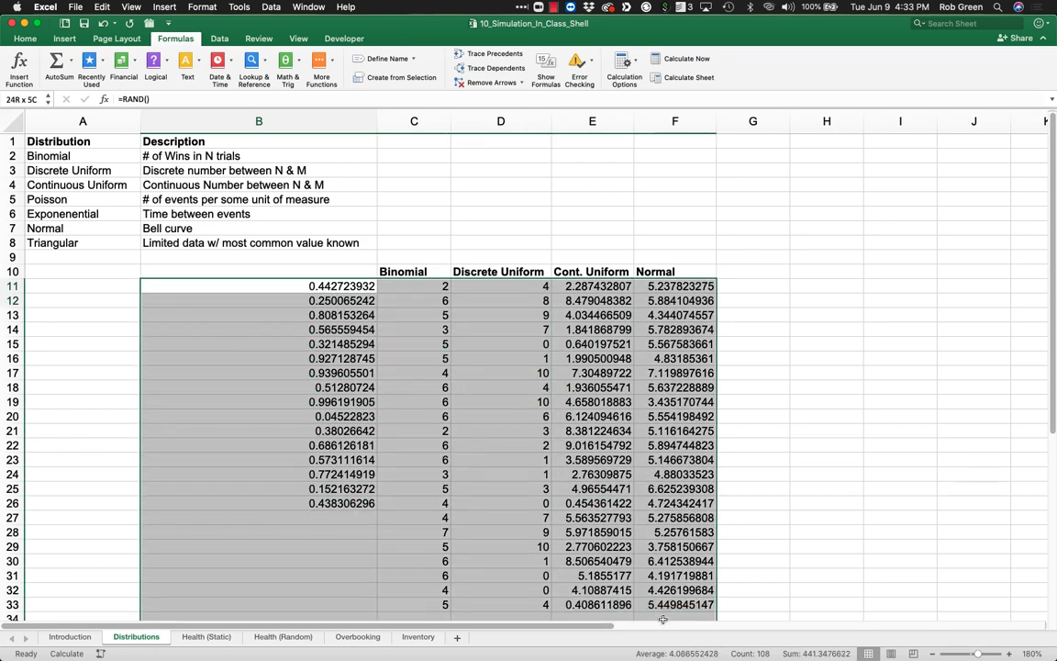
click(275, 243)
drag(82, 156, 293, 231)
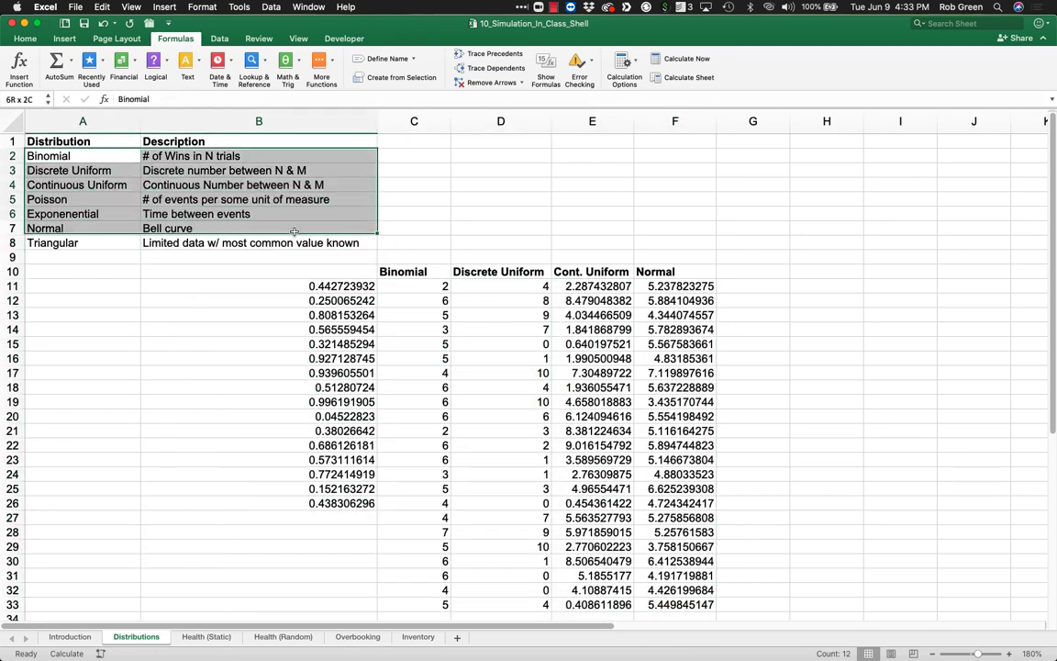
click(173, 257)
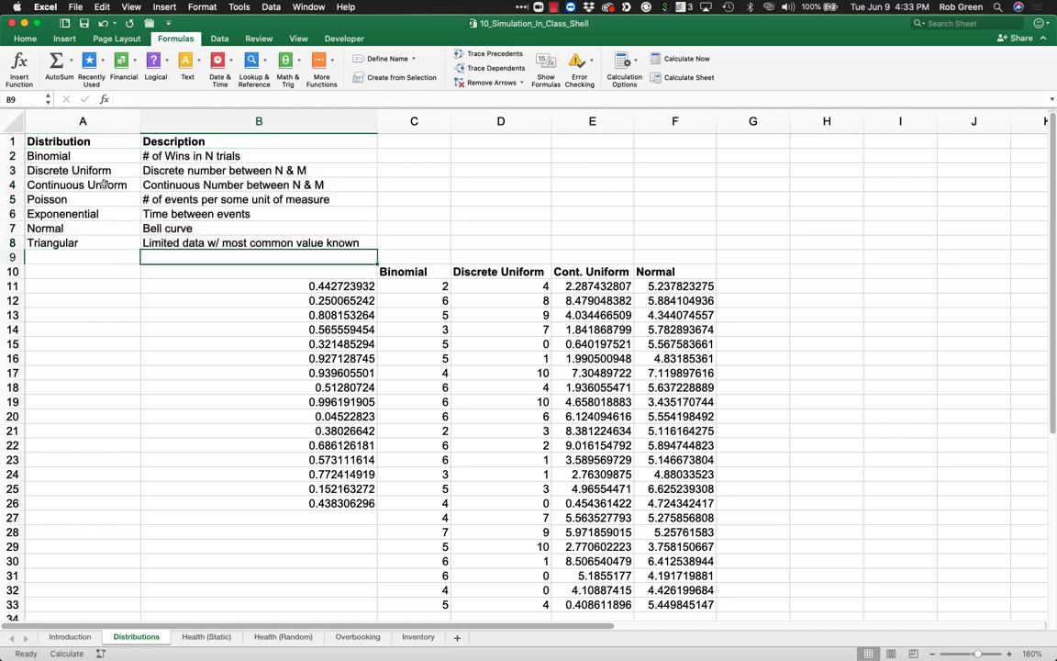
drag(90, 154, 163, 246)
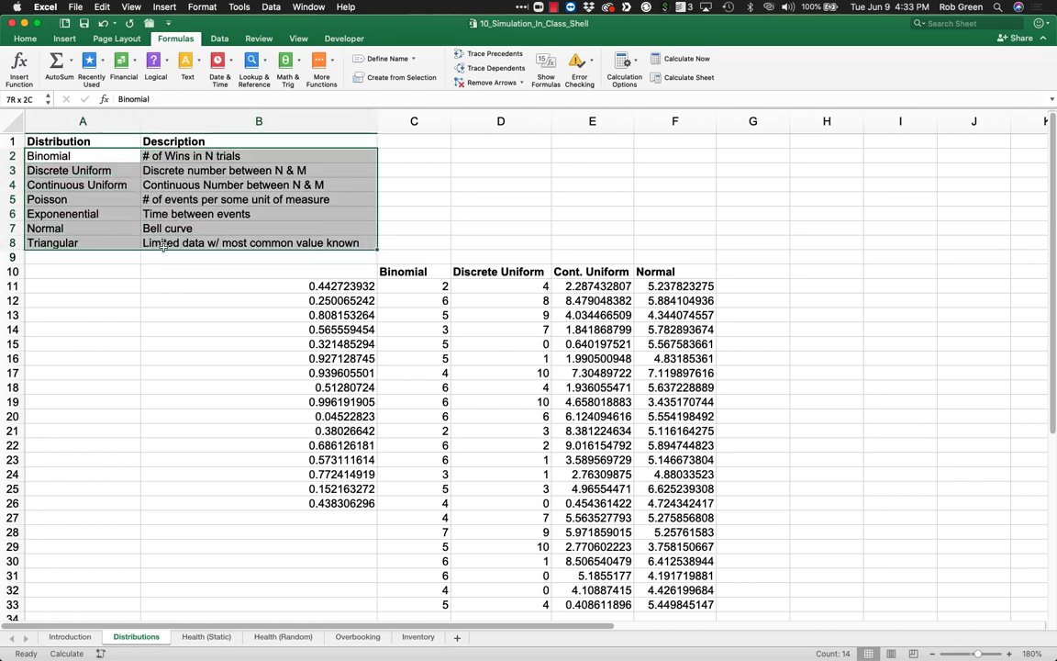
click(173, 158)
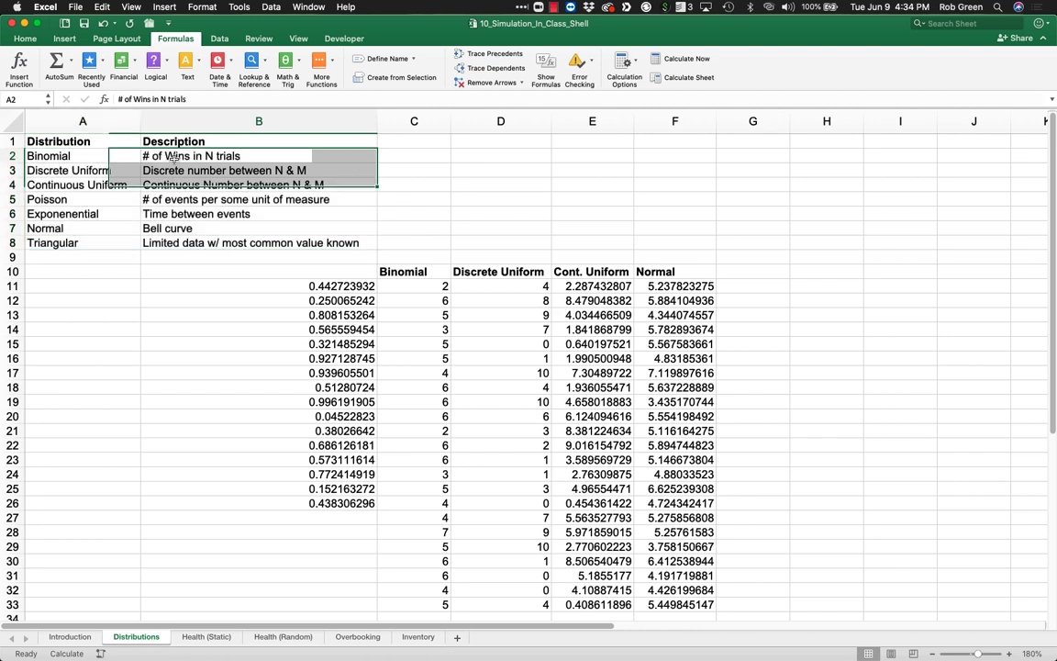
click(186, 174)
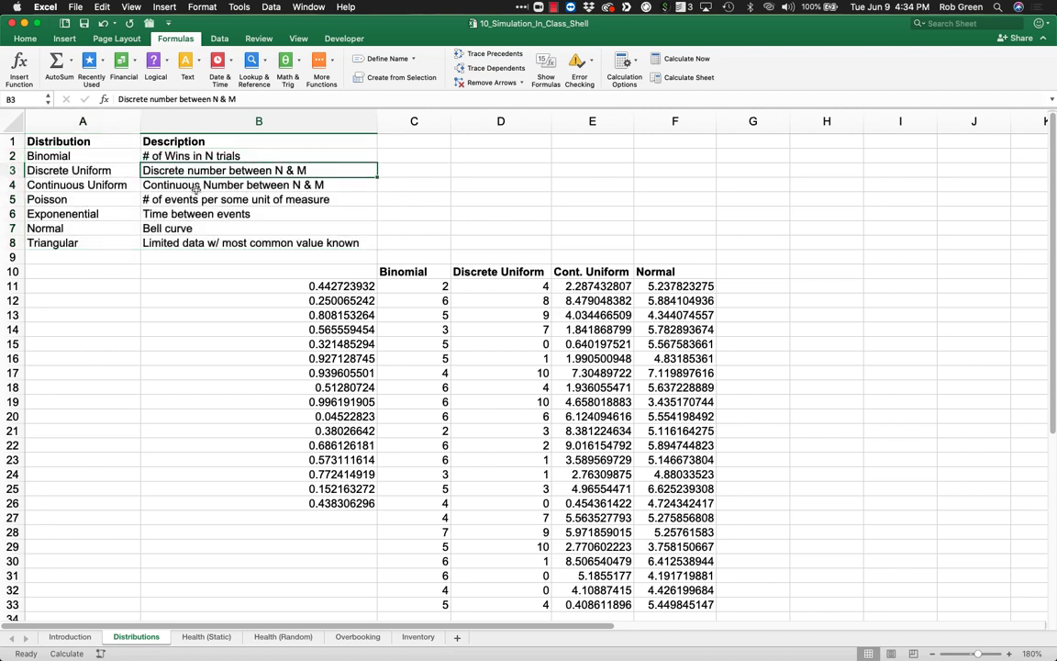
key(Down)
key(Down)
key(Down)
click(196, 225)
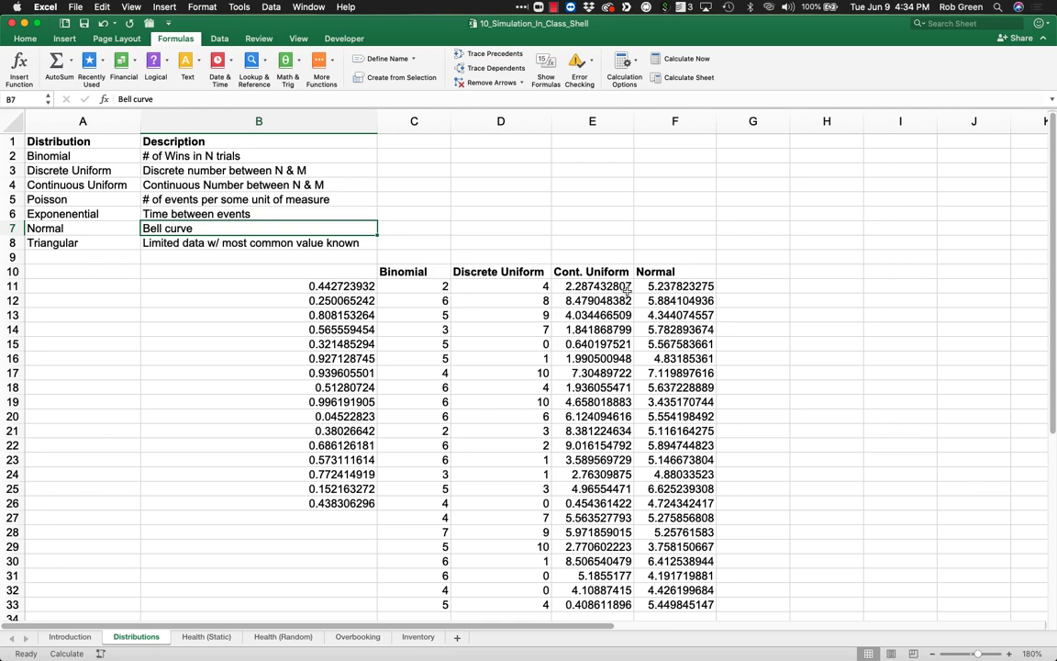
- Clear the sample values in C11:F34 beneath the Binomial, Discrete Uniform, Cont. Uniform and Normal headings
click(360, 297)
drag(361, 297, 679, 561)
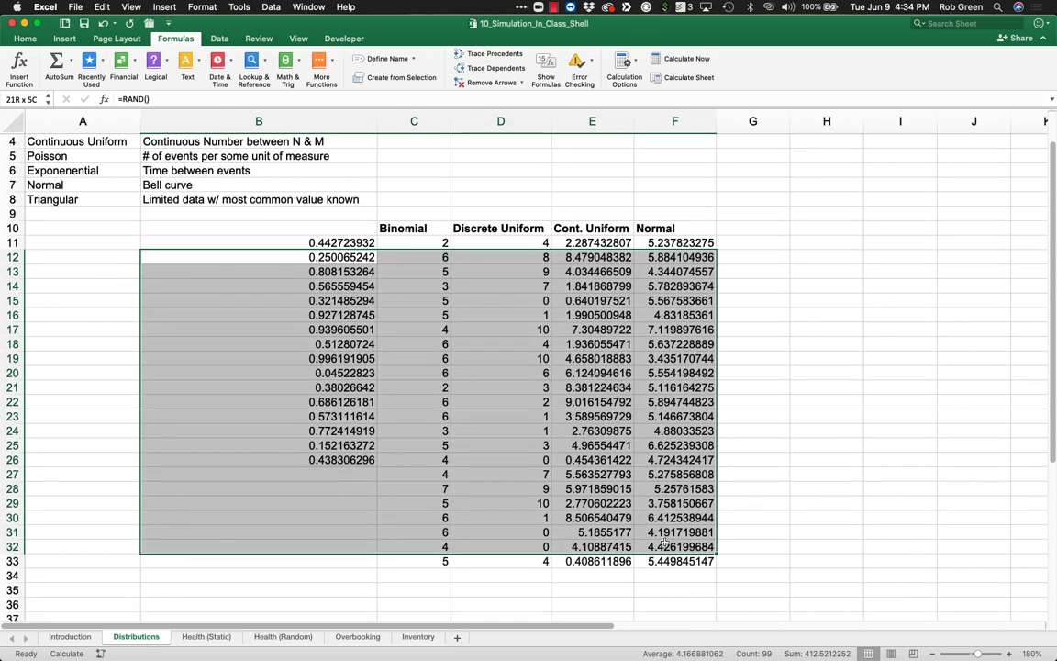
click(500, 285)
drag(422, 242, 666, 576)
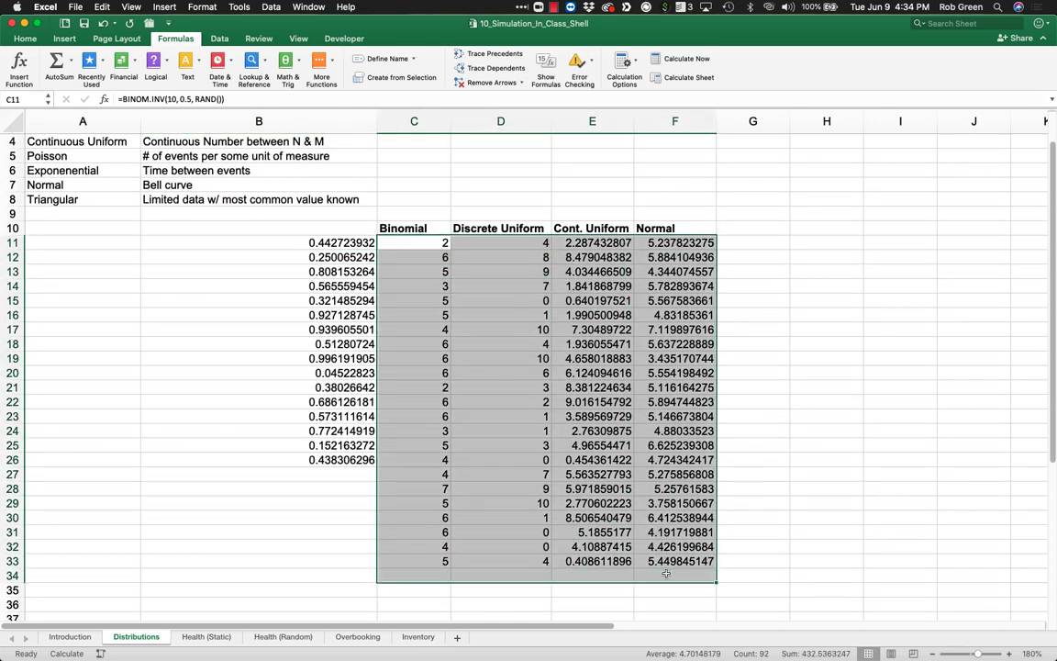
key(Delete)
scroll(443, 460, up, 3)
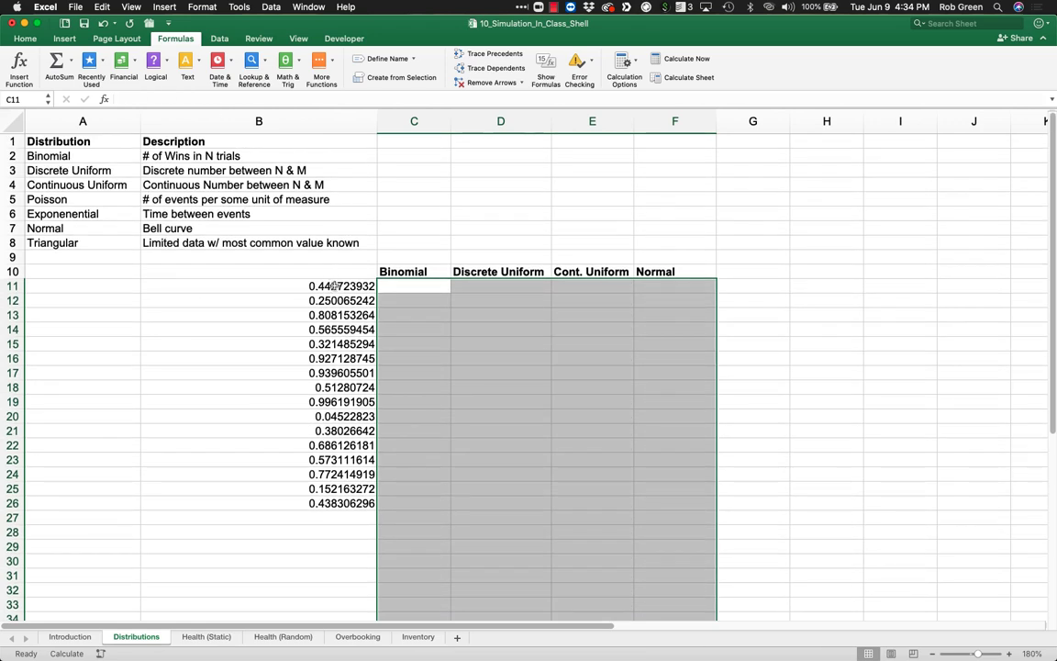
- Re-enter the =RAND() formula in B11 and fill it down through B26
double_click(335, 285)
key(Return)
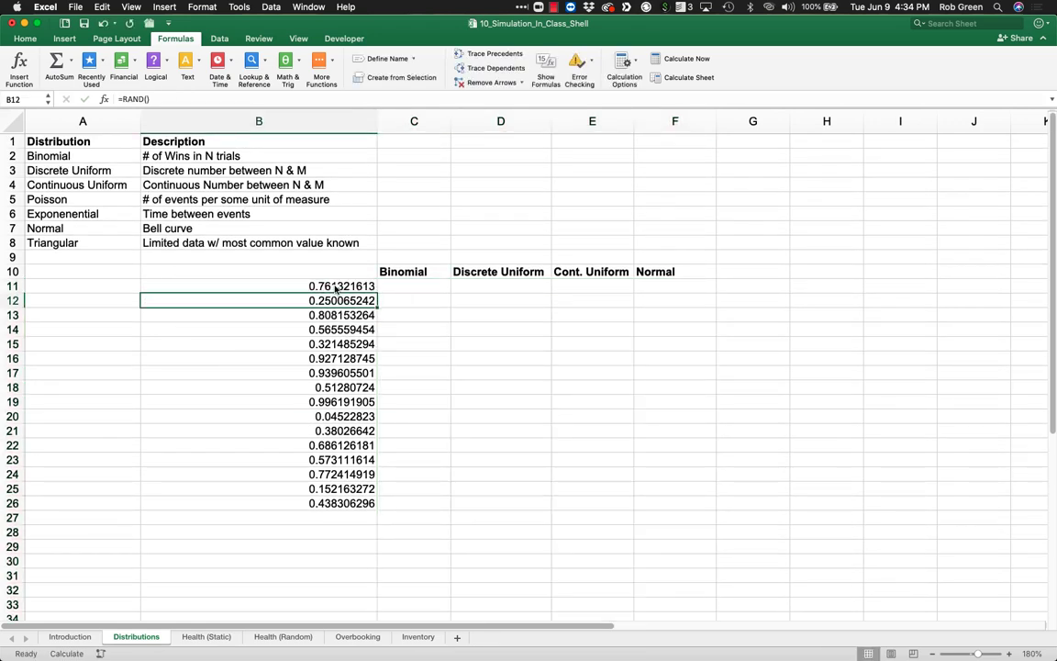
click(367, 286)
drag(375, 291, 374, 510)
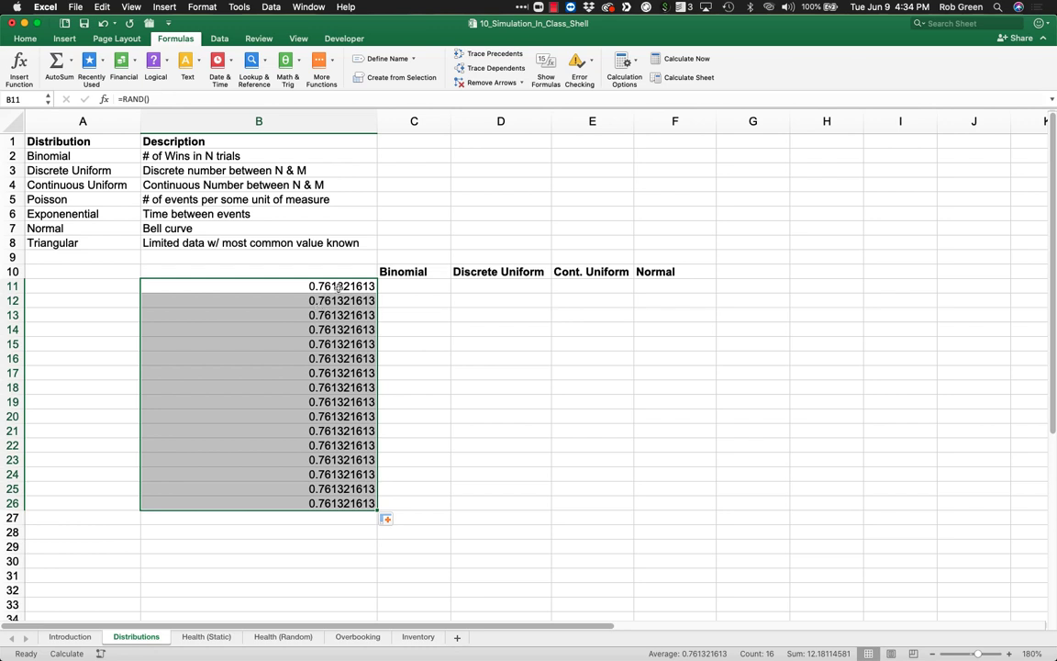
- Review the calculation options in the application preferences, leaving the settings as they are
click(16, 6)
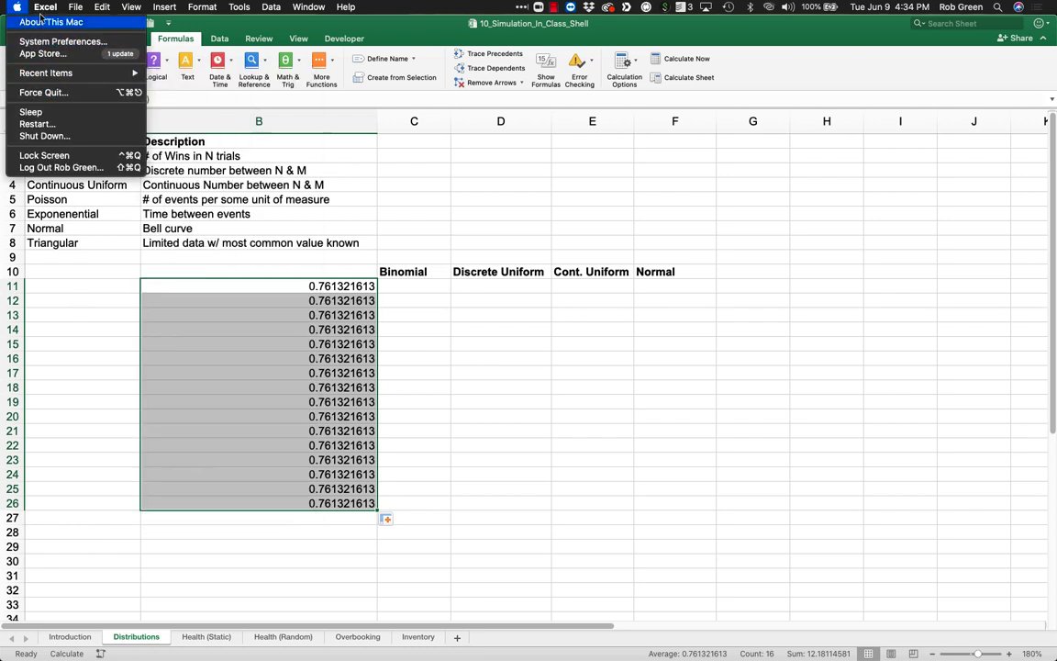
click(50, 17)
click(46, 6)
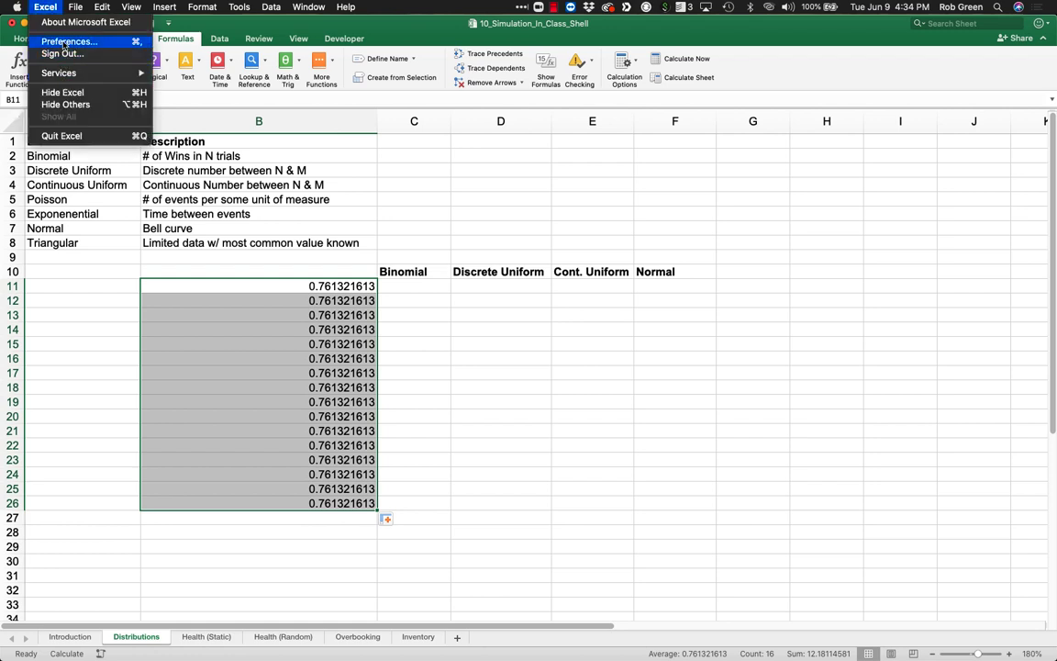
click(64, 43)
click(371, 257)
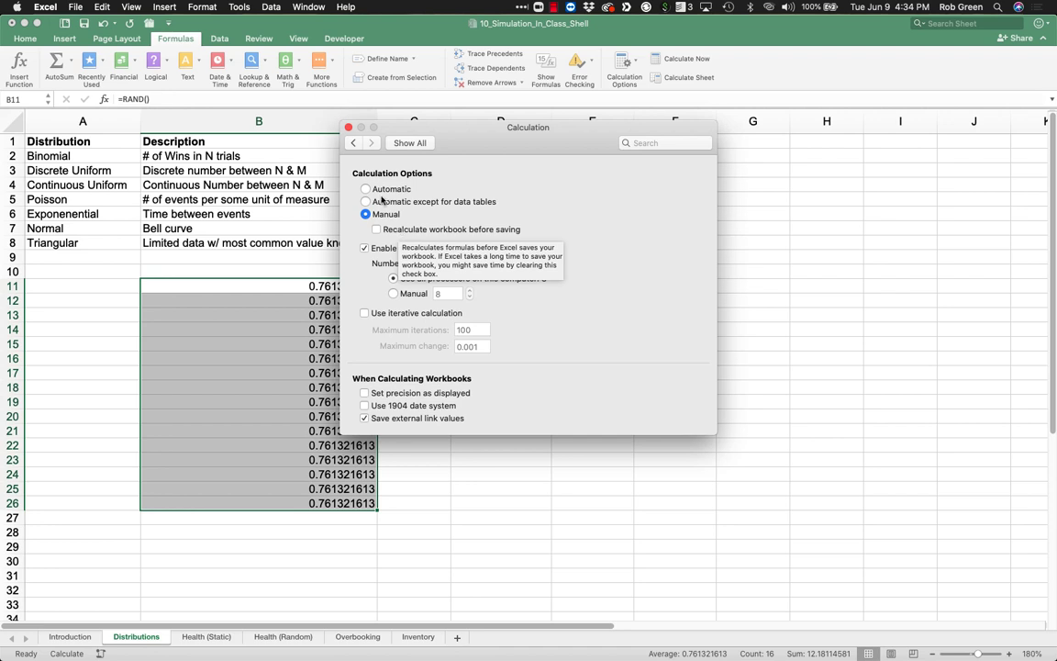
click(348, 126)
- Check the filled RAND formulas in column B and recalculate the workbook to generate new random numbers
click(353, 343)
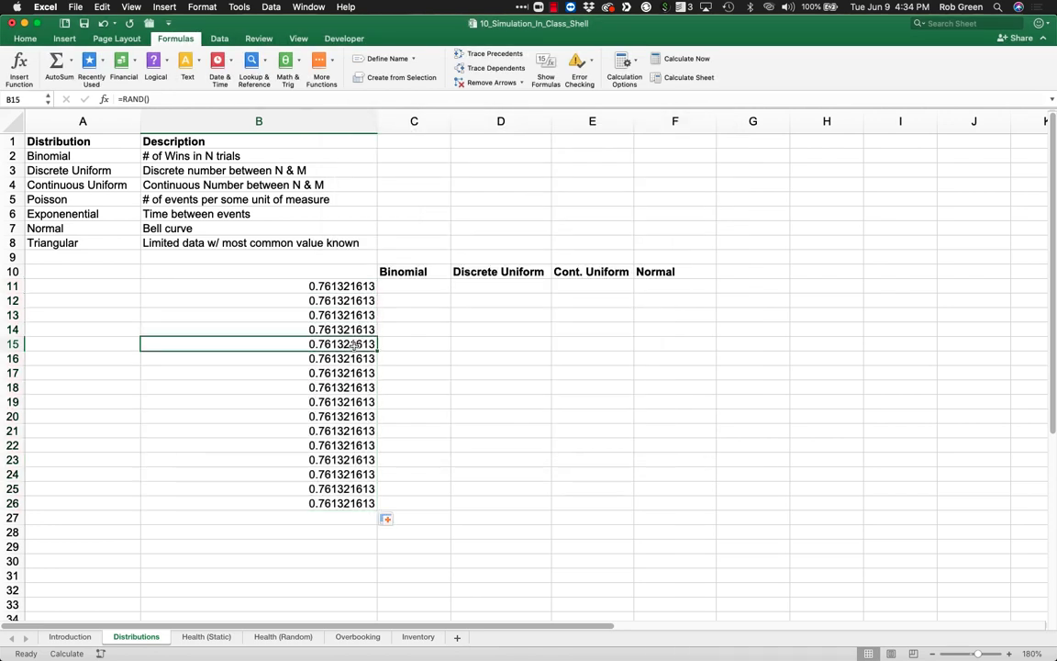
key(Up)
key(Up)
key(Up)
key(Up)
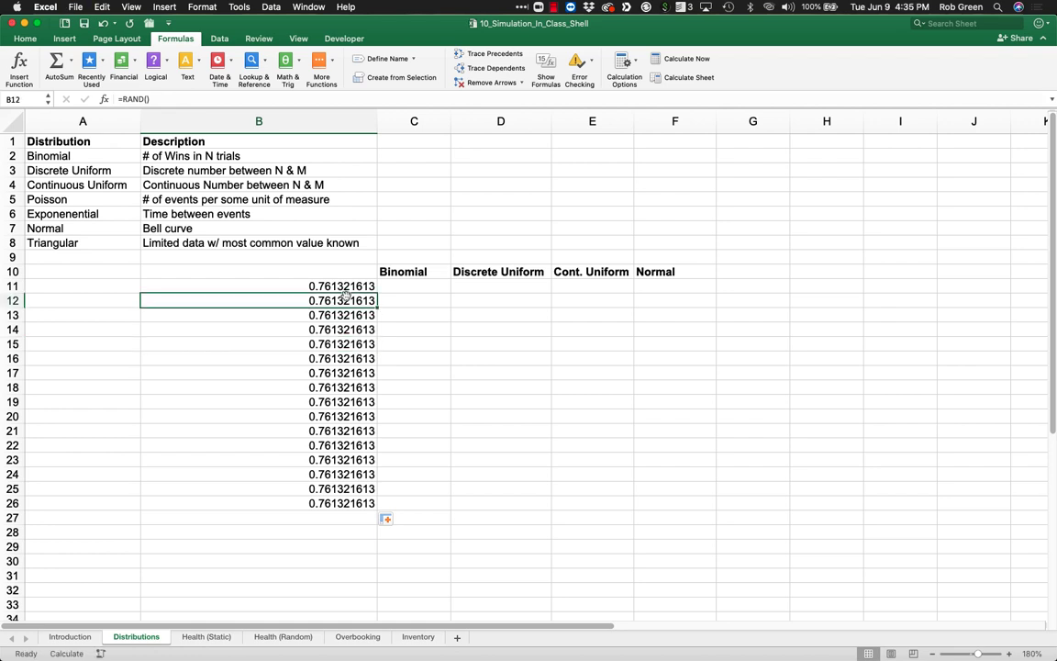
key(Down)
key(Down)
key(Down)
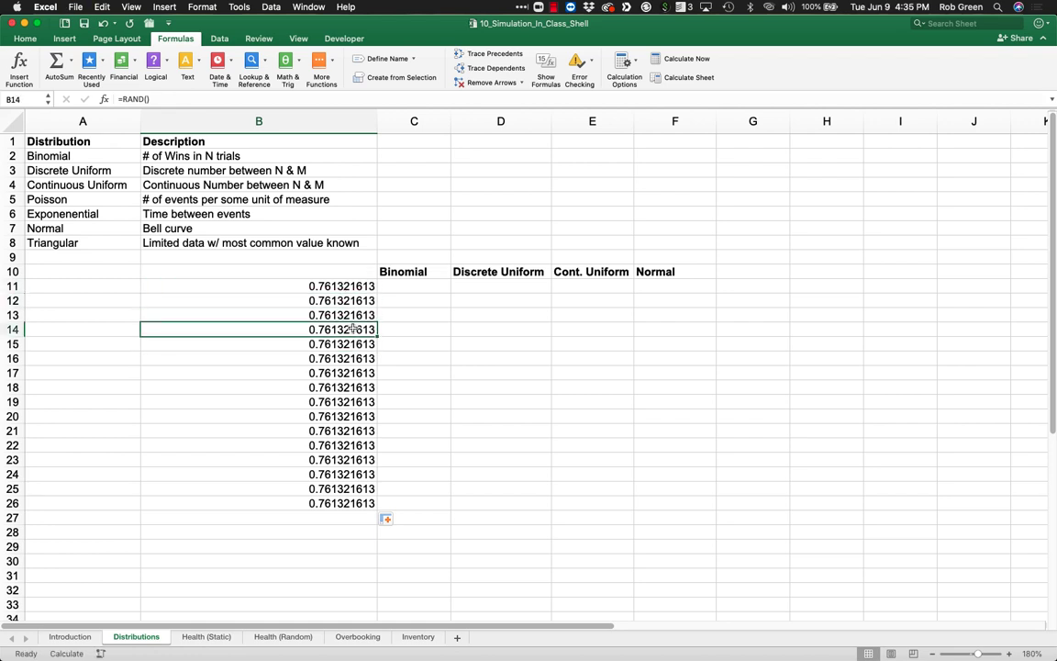
key(F9)
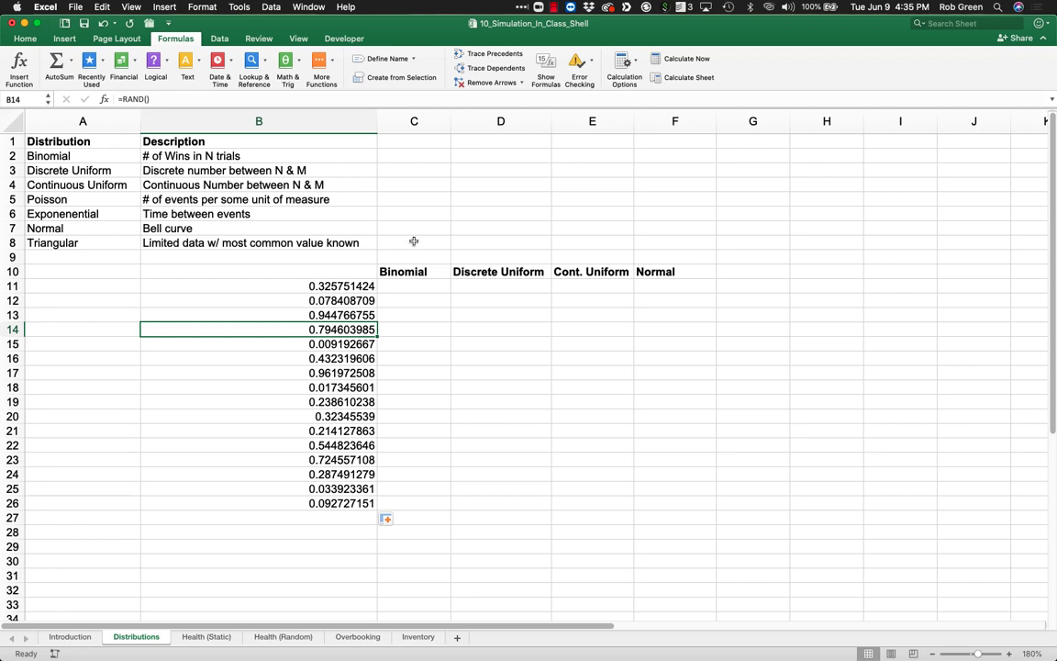
- Select C11 as the first Binomial cell and open the list of available Excel add-ins
click(416, 287)
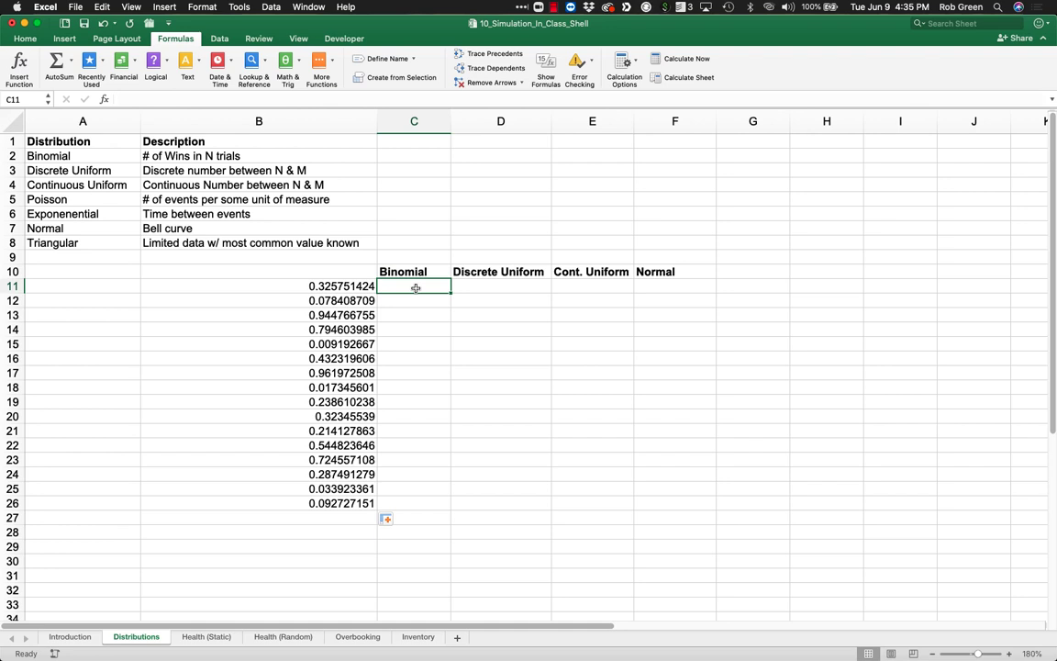
click(237, 7)
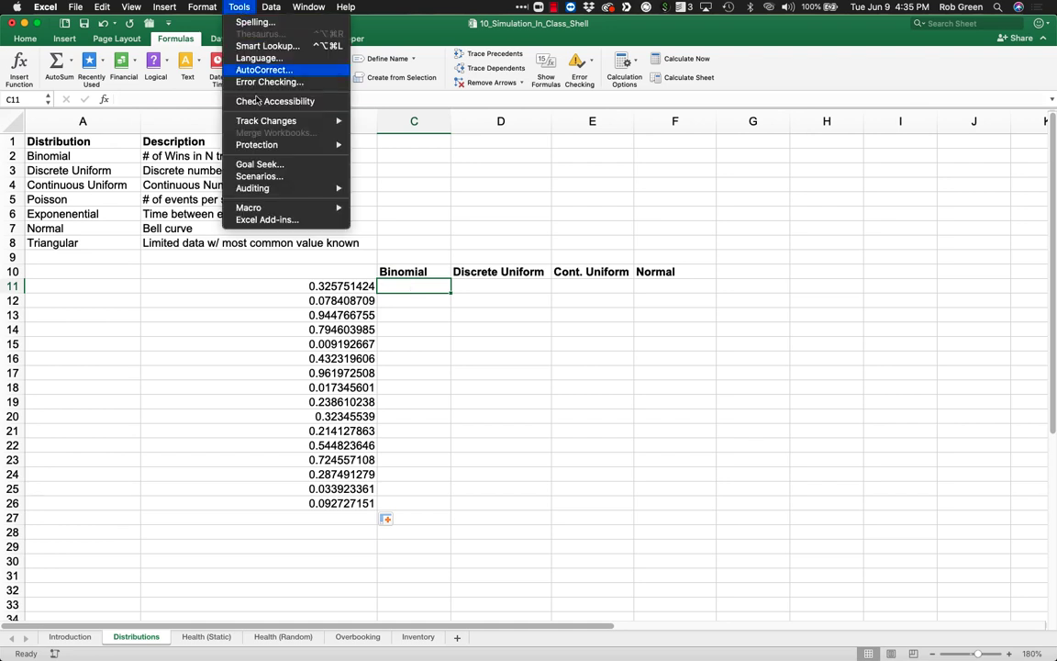
click(266, 219)
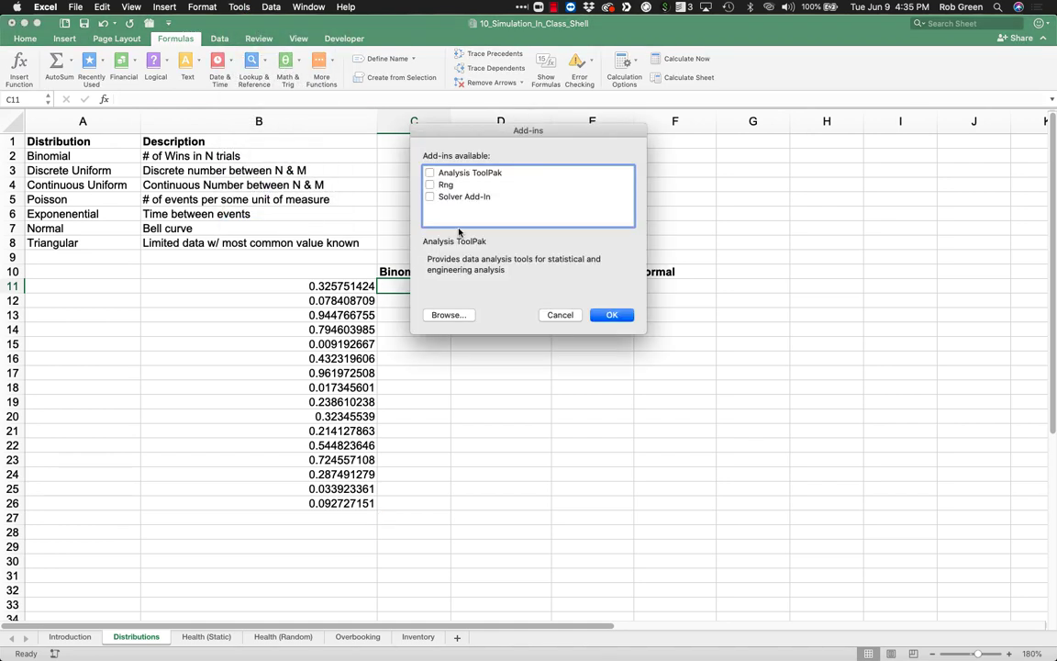
click(460, 316)
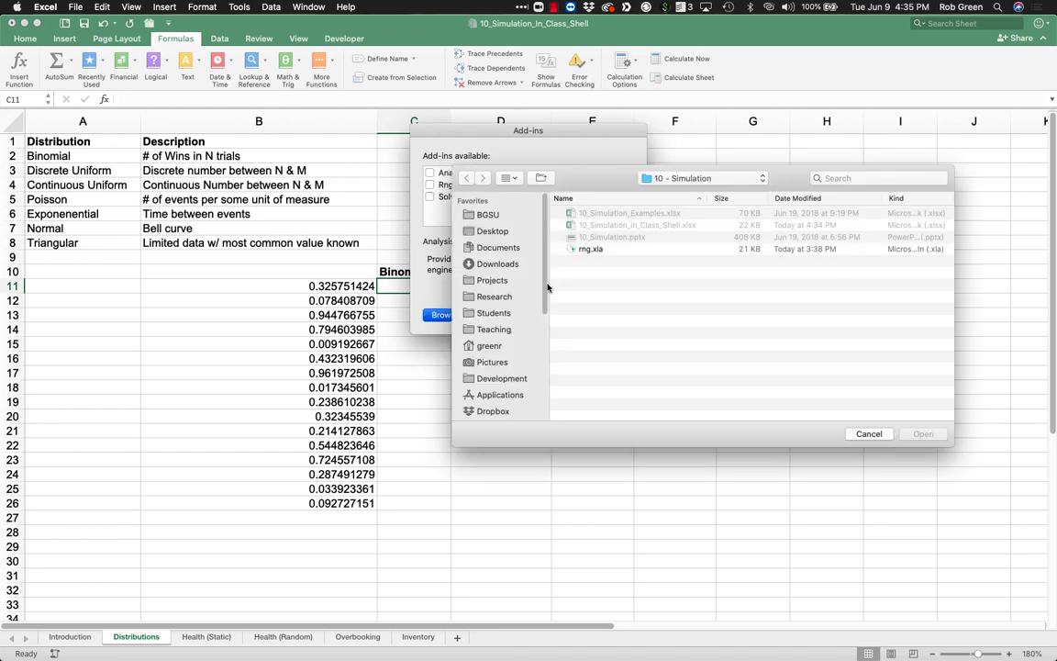
click(580, 251)
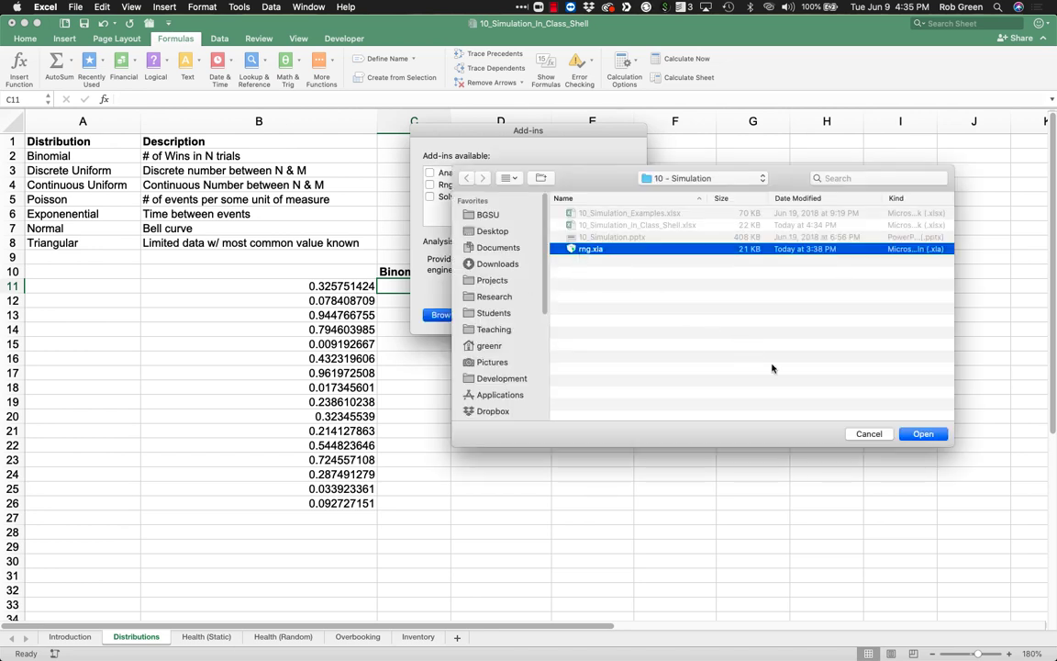
click(867, 433)
- Enable the Rng add-in and allow its macros to run
click(430, 185)
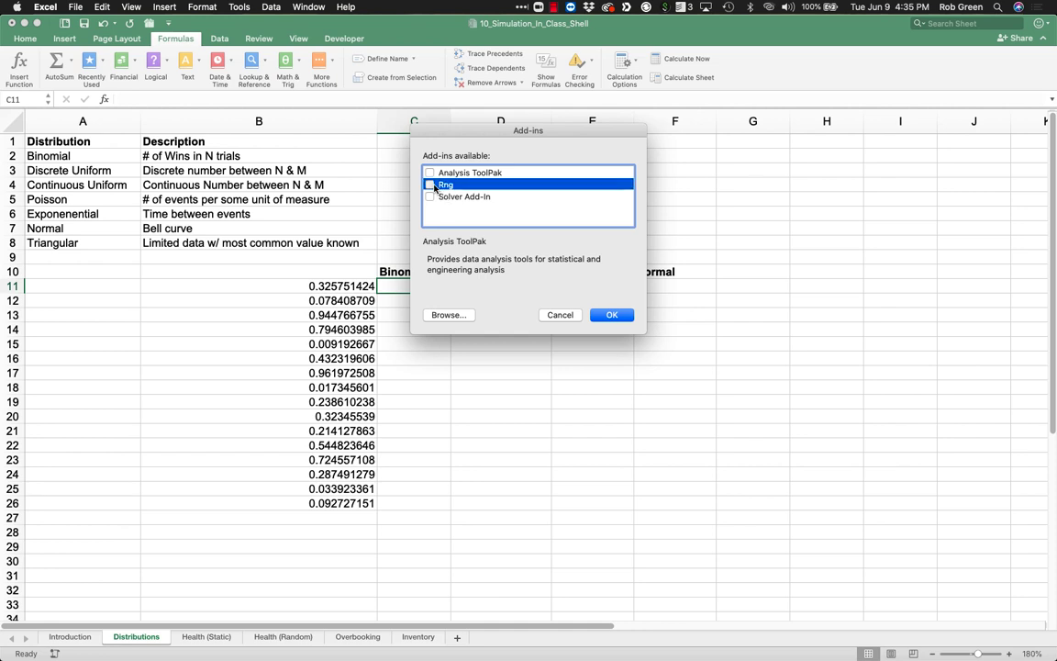
click(612, 315)
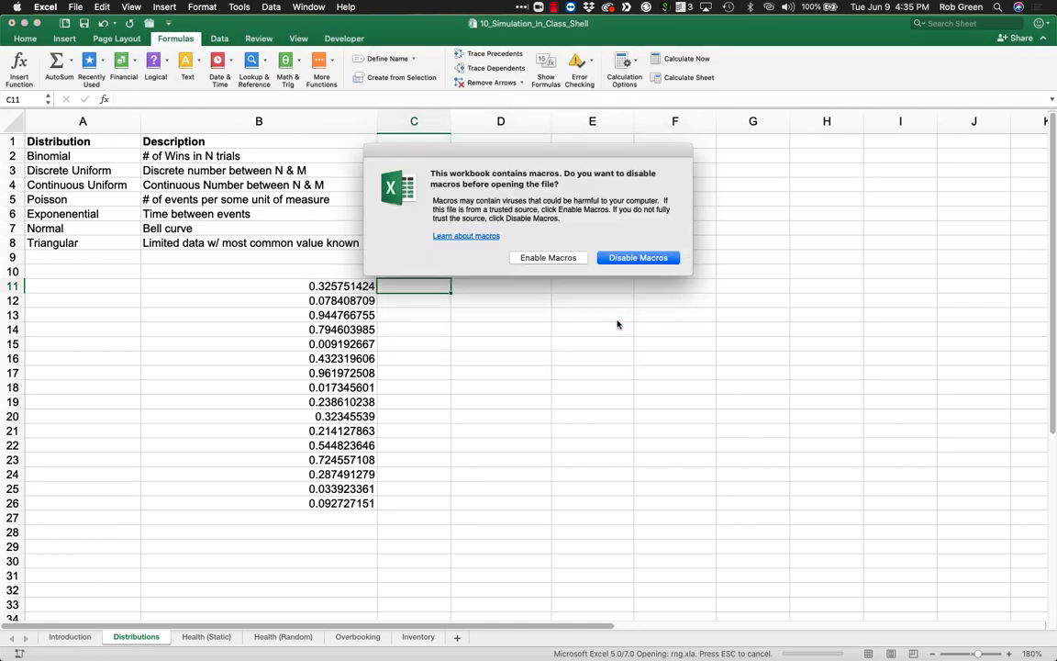
click(550, 237)
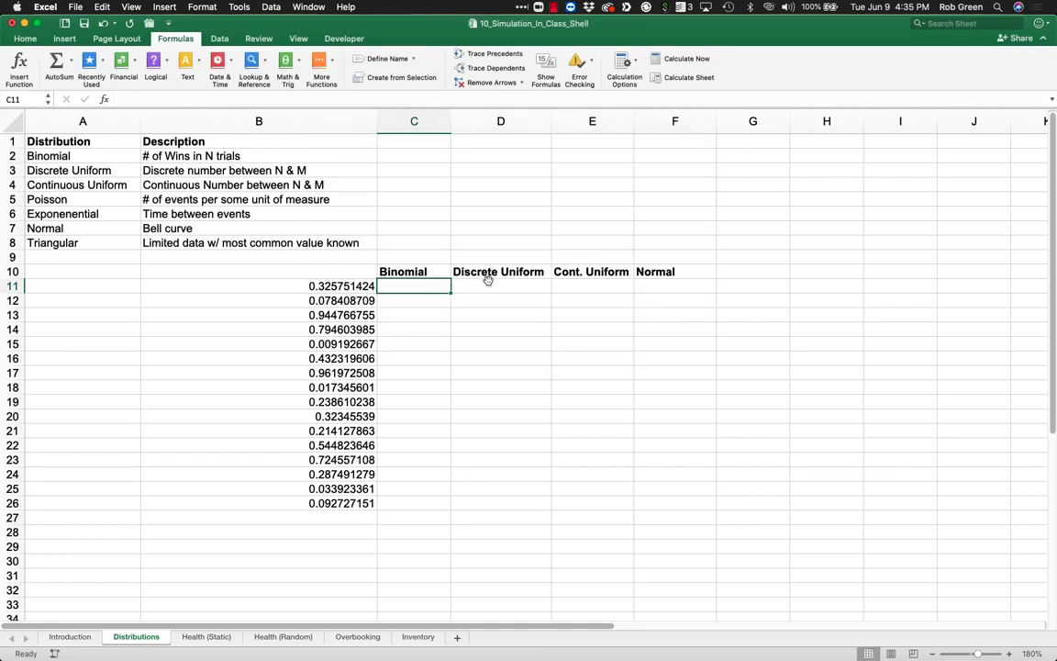
- Find the RNGBinomial function and enter =RNGBinomial(10, .4) in C11 for 10 trials with a 0.4 success probability
click(104, 99)
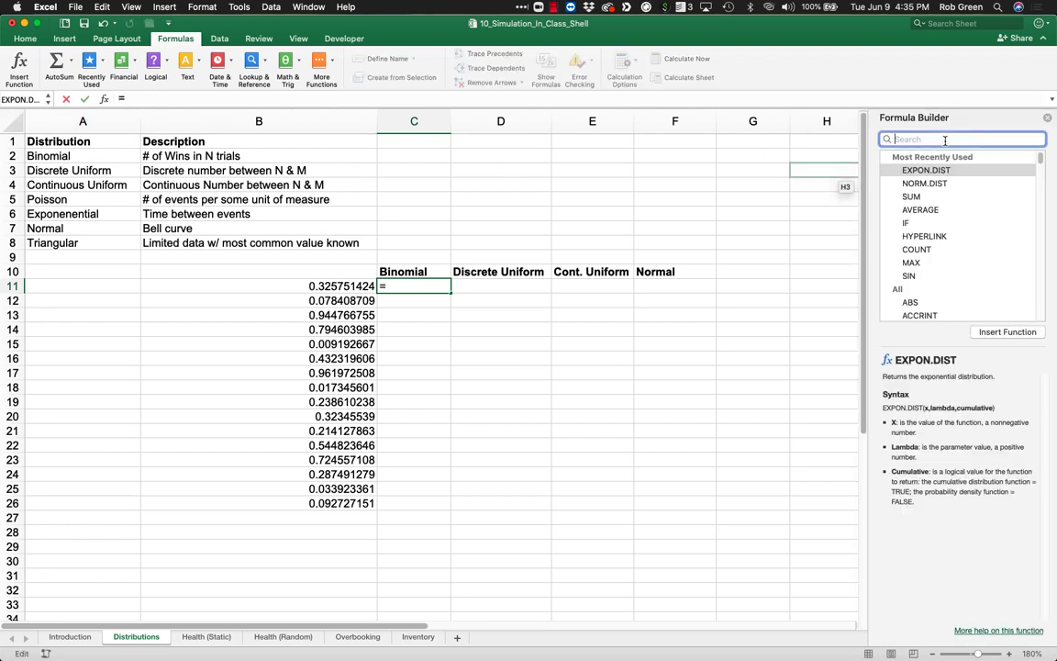
text(RNGBin)
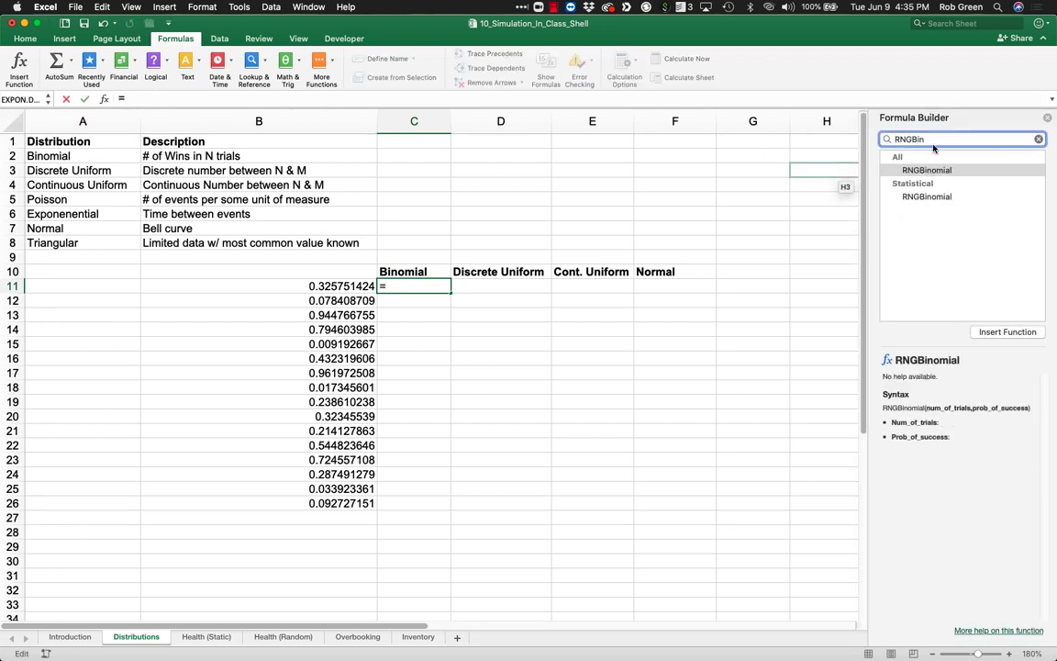
click(925, 170)
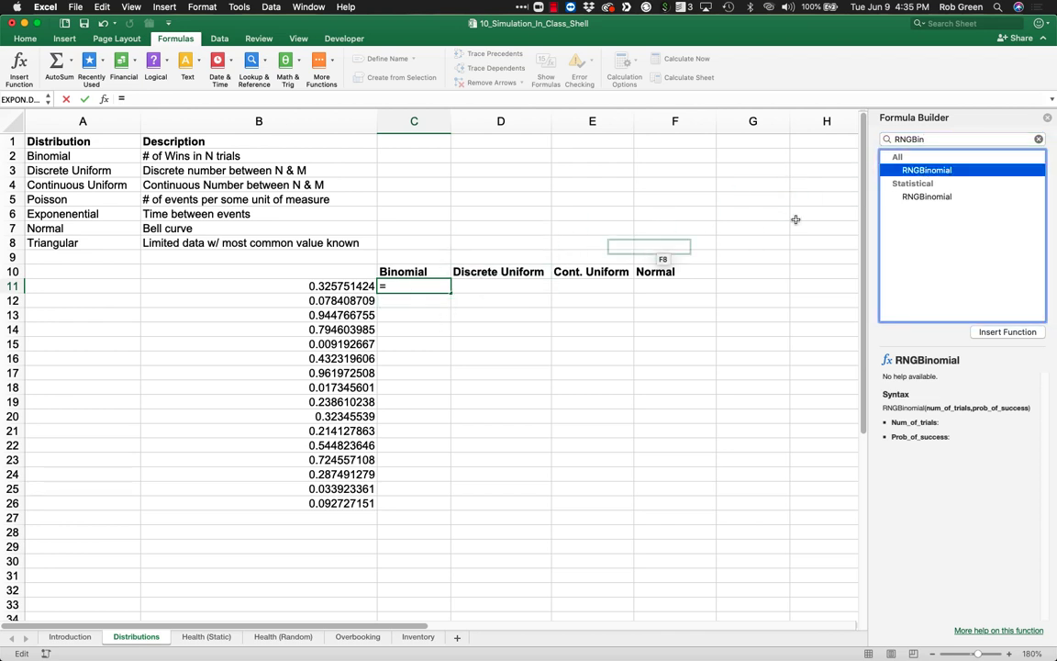
double_click(954, 172)
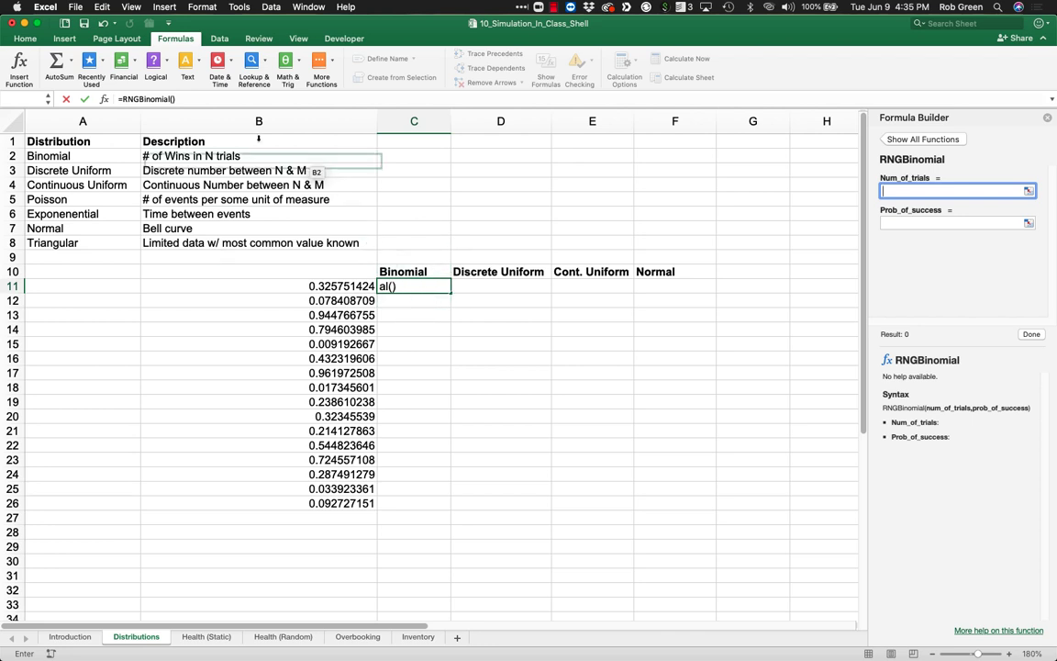
click(218, 96)
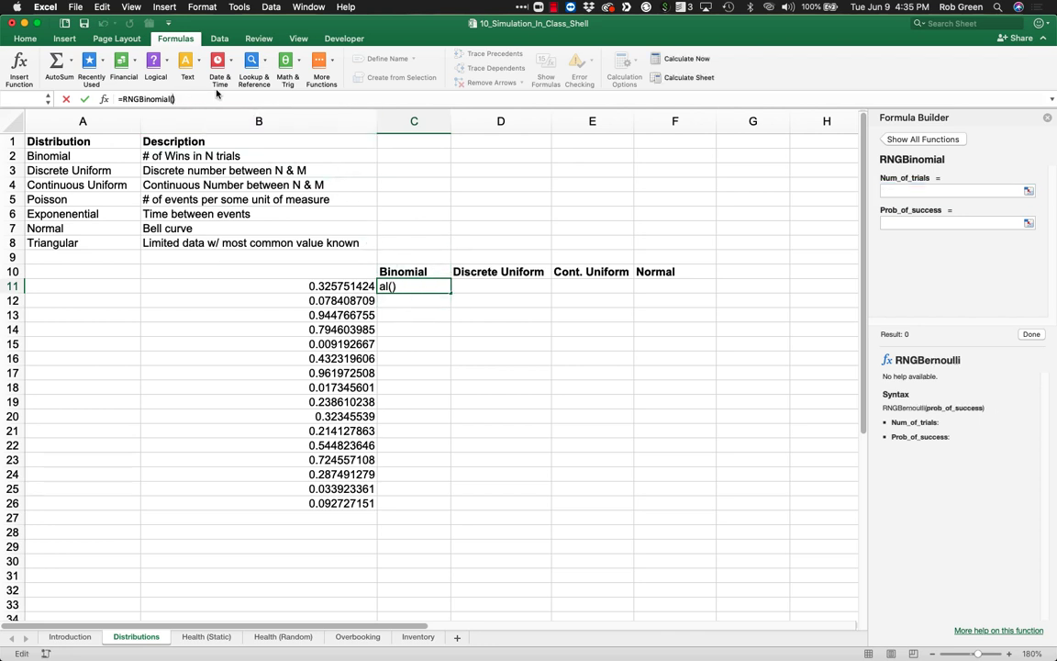
text(10, .4)
key(Return)
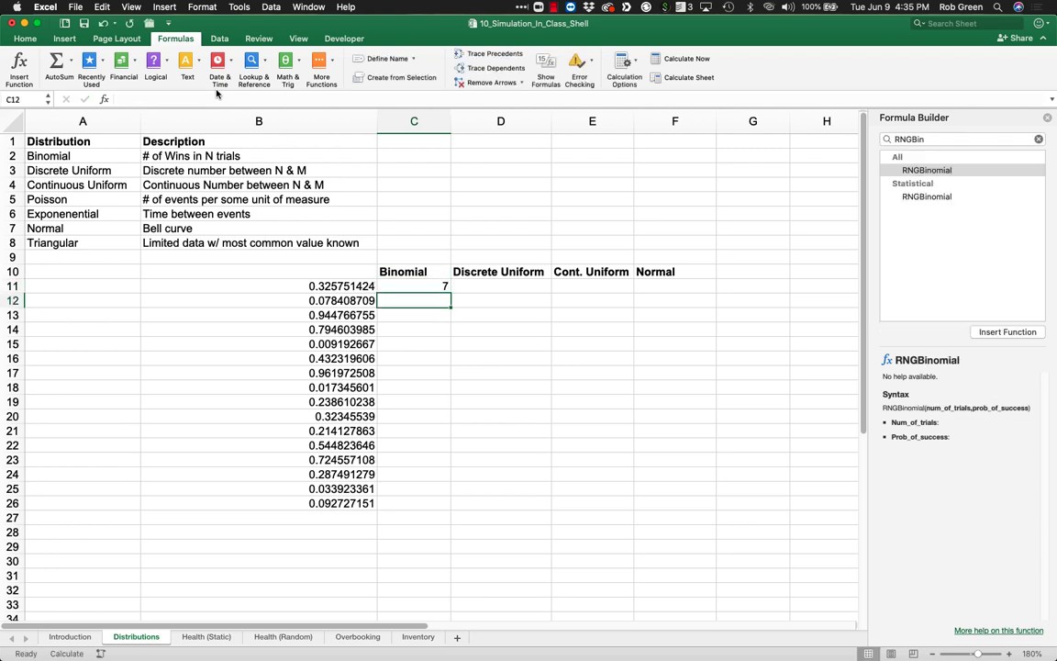
- Fill the RNGBinomial formula from C11 down to C26 and recalculate the sheet
click(442, 285)
drag(451, 293, 438, 504)
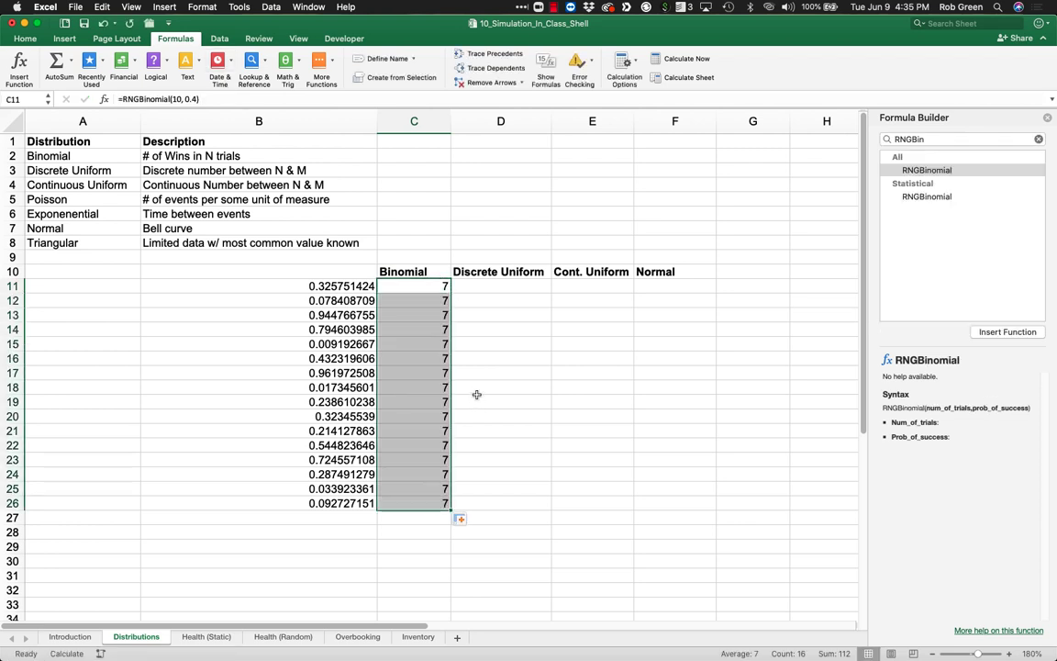
click(491, 346)
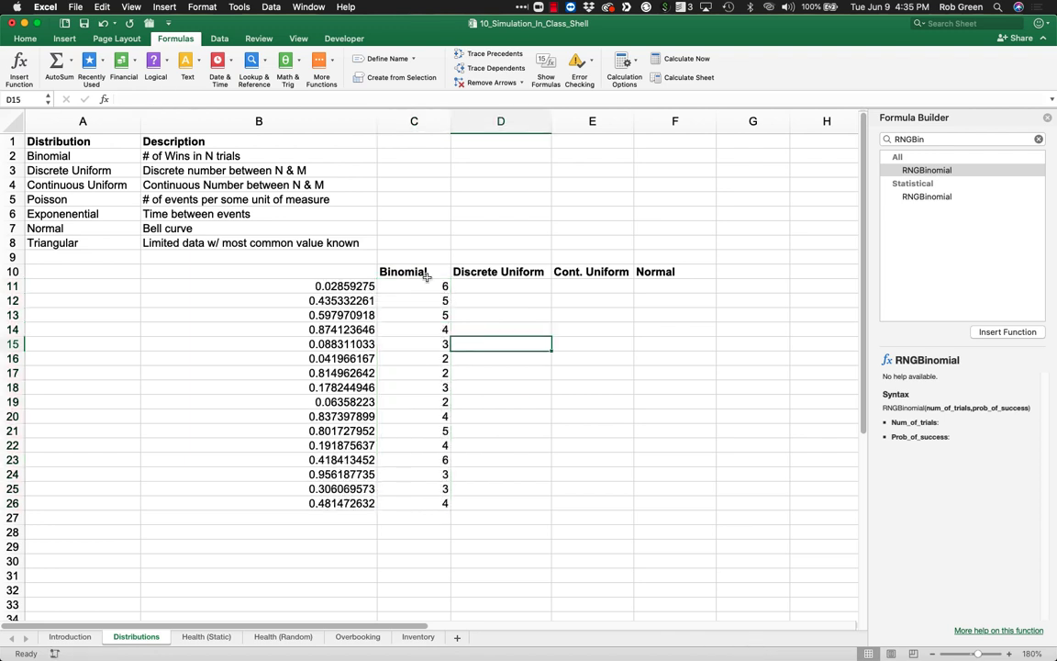
- Find the RNGDuniform function and insert it in D11 under Discrete Uniform with minimum 0 and maximum 10
click(492, 285)
text(=RNG)
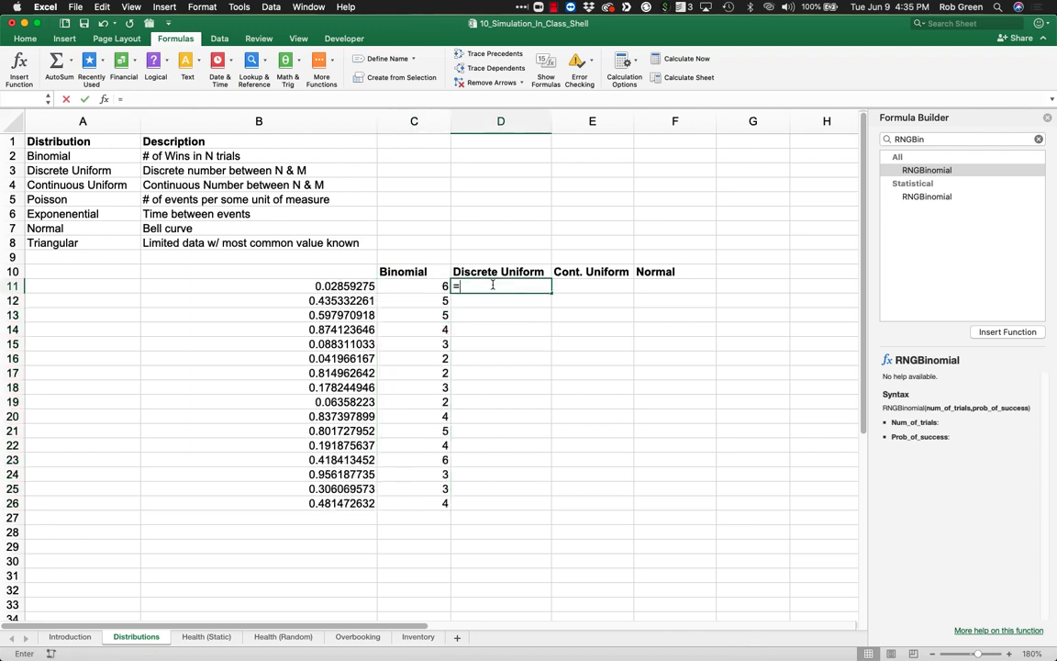
click(926, 139)
key(BackSpace)
key(BackSpace)
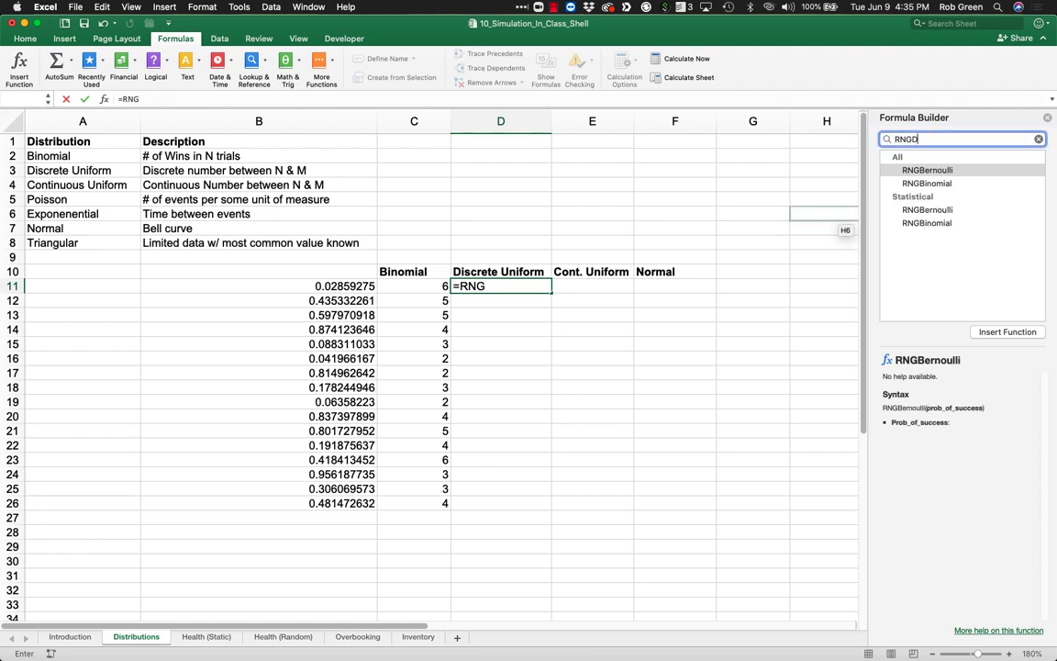
click(932, 183)
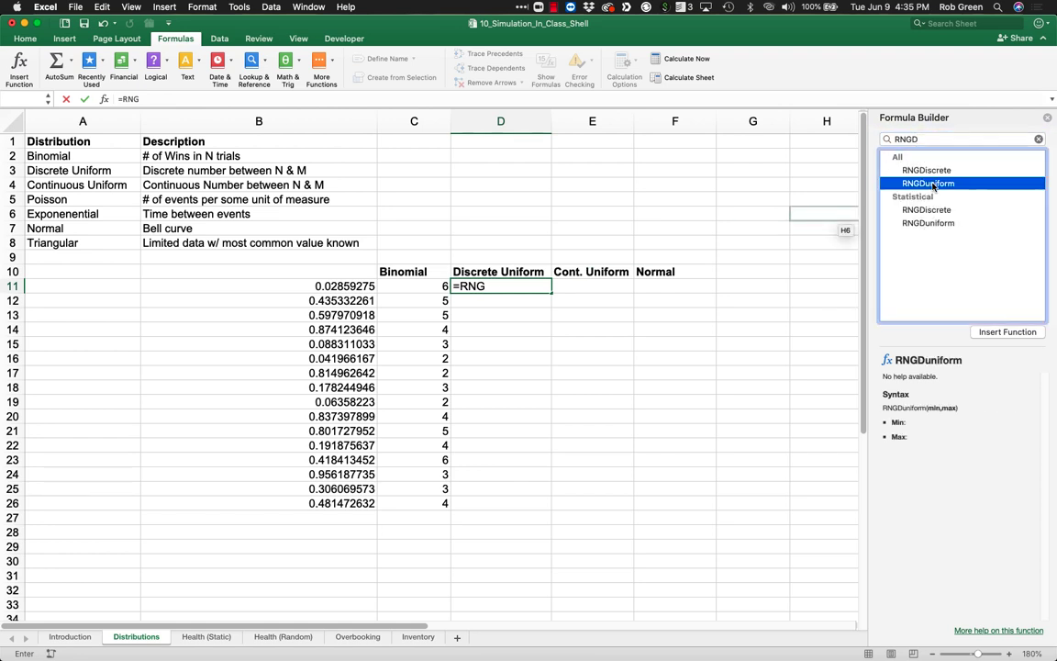
double_click(933, 183)
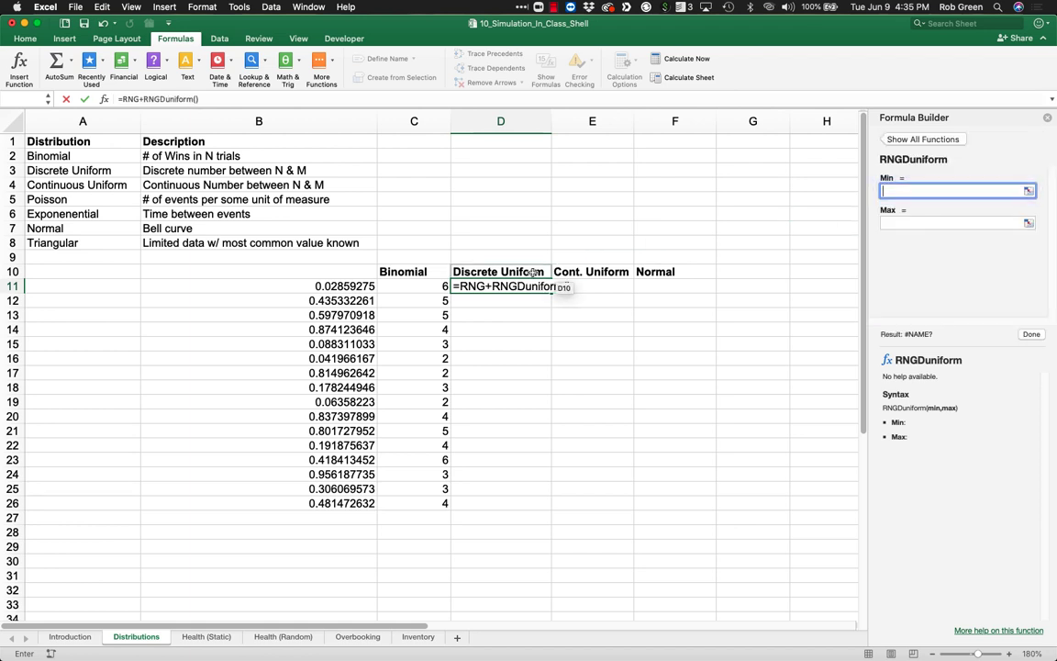
click(201, 98)
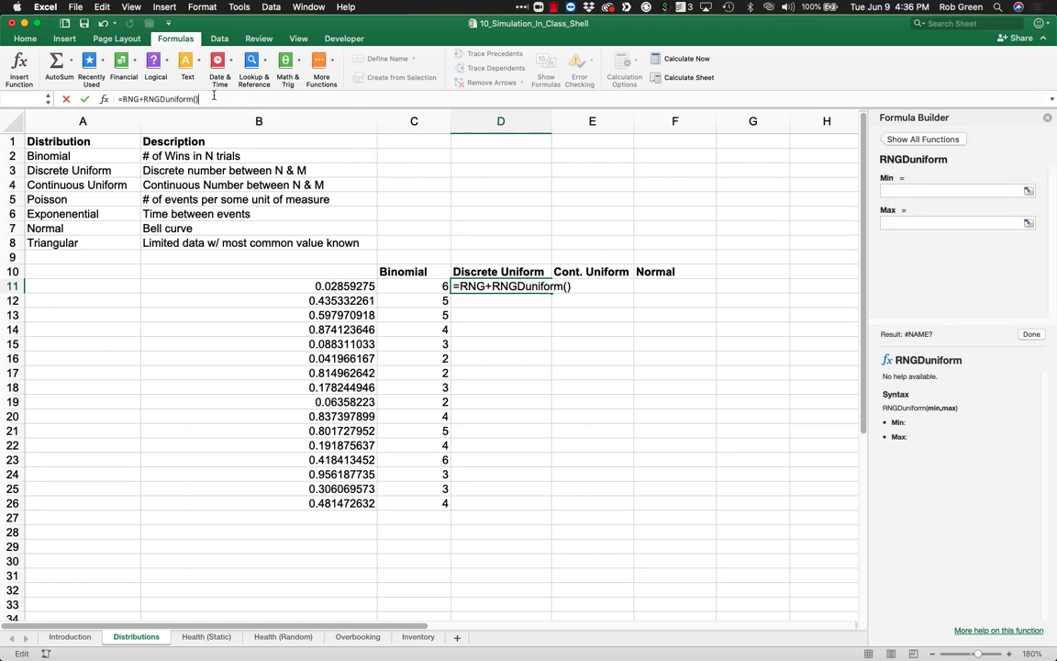
text(0,10)
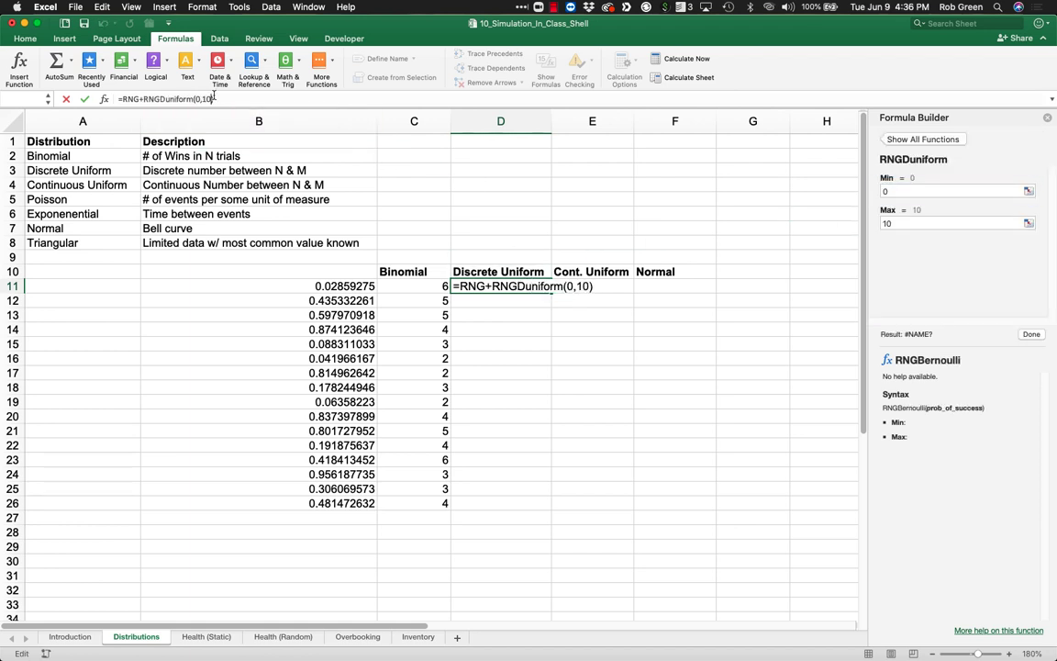
- Delete the leading =RNG+ from D11, leaving RNGDuniform(0,10), and commit the entry
key(Left)
key(Left)
key(Left)
key(Left)
key(Left)
key(Left)
key(Left)
key(Left)
key(Left)
key(Left)
key(Left)
key(BackSpace)
key(BackSpace)
key(BackSpace)
key(BackSpace)
key(BackSpace)
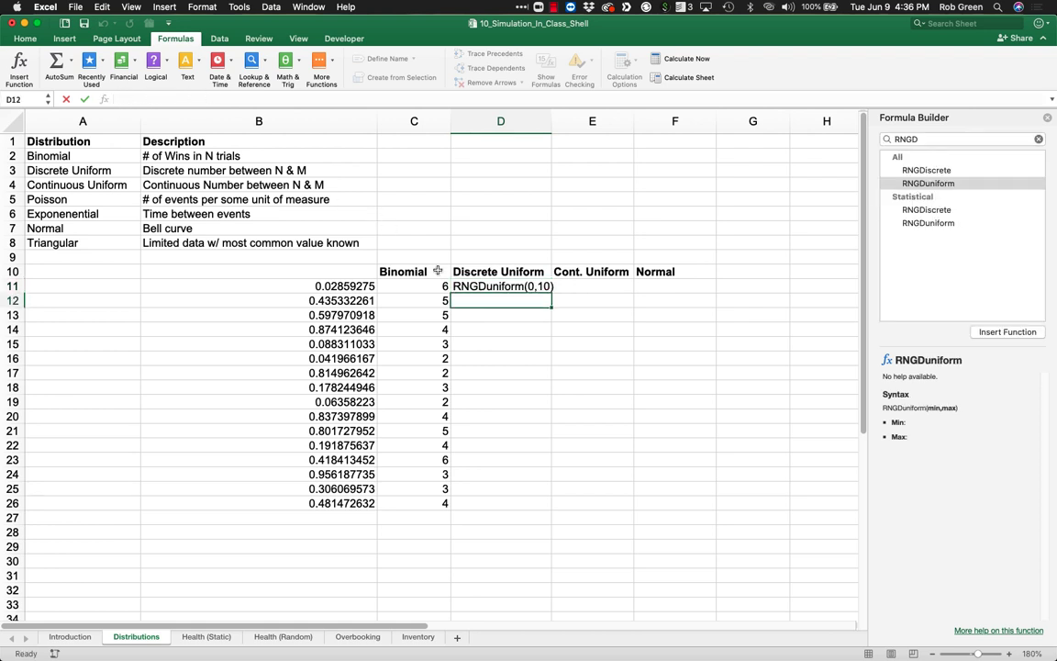
key(Return)
- Try to fill the D11 entry down the Discrete Uniform column to D26
click(510, 285)
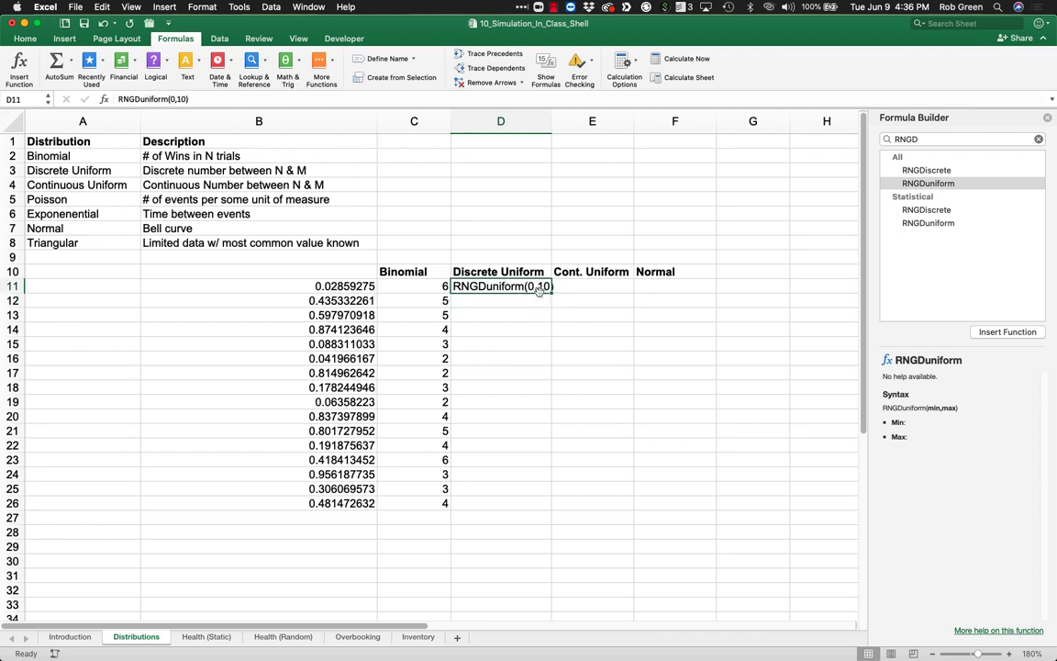
double_click(552, 293)
click(629, 388)
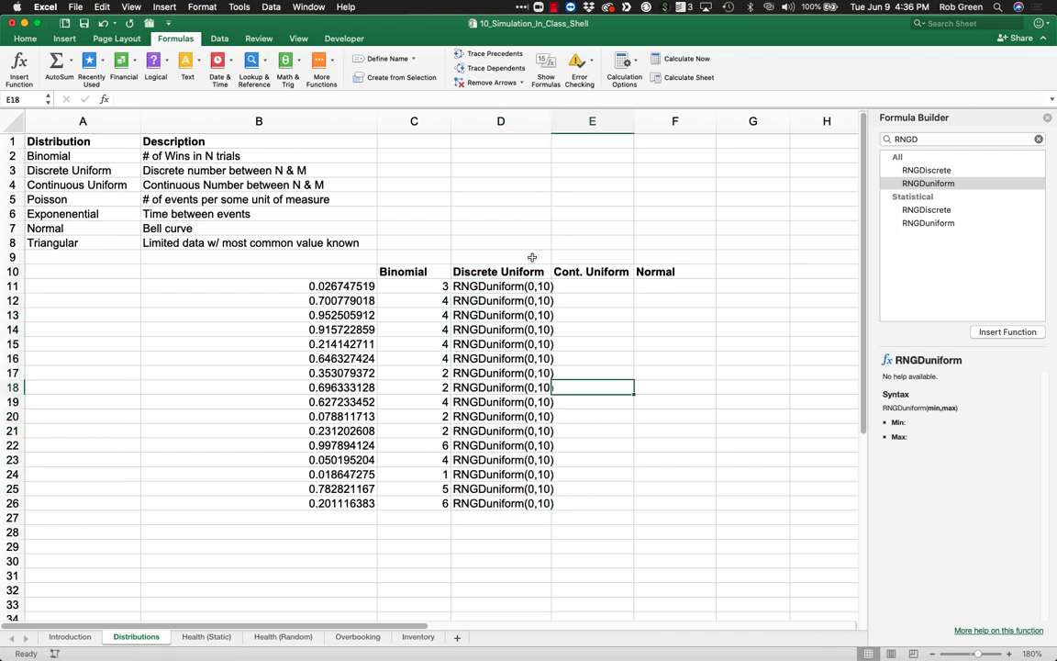
- Correct D11 to =RNGDuniform(0,10) by adding the missing equals sign and fill it down to D26
double_click(526, 286)
click(119, 99)
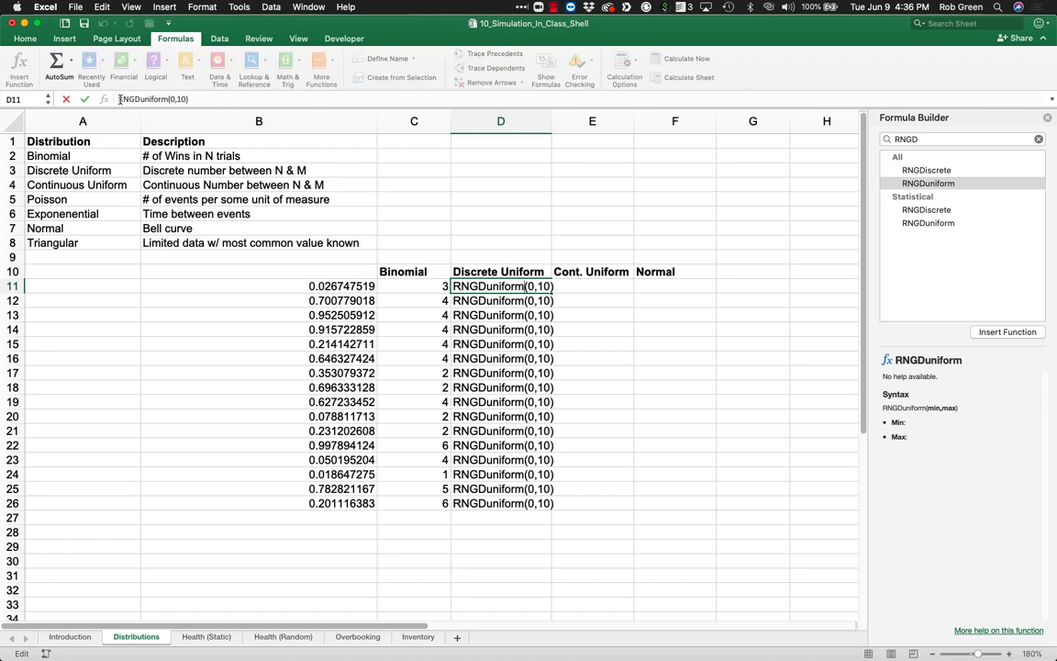
text(=)
key(Return)
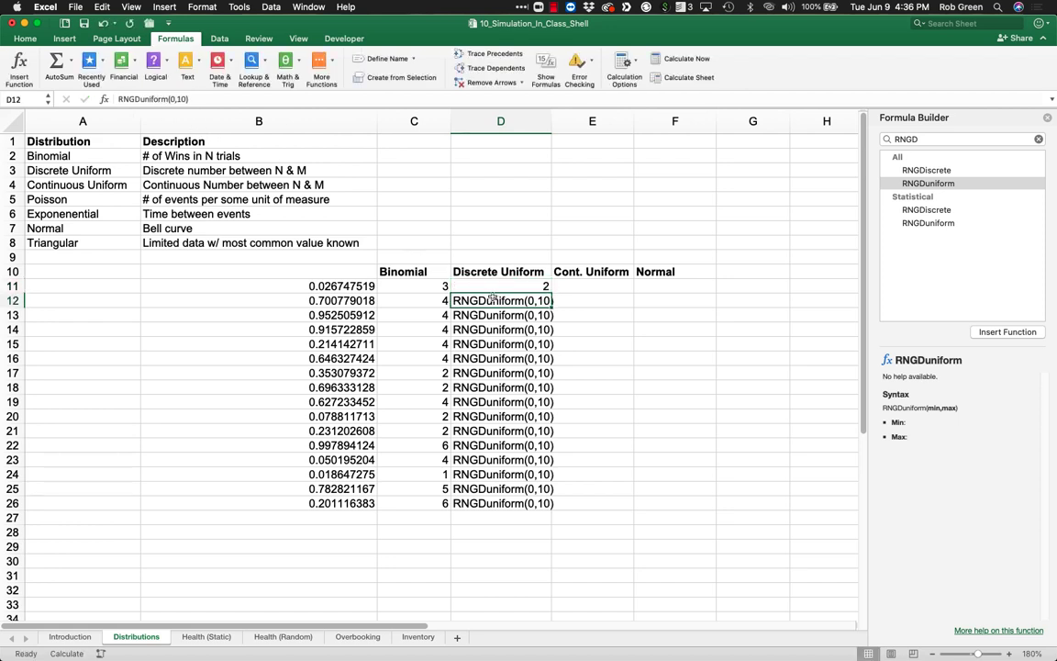
click(545, 286)
double_click(547, 288)
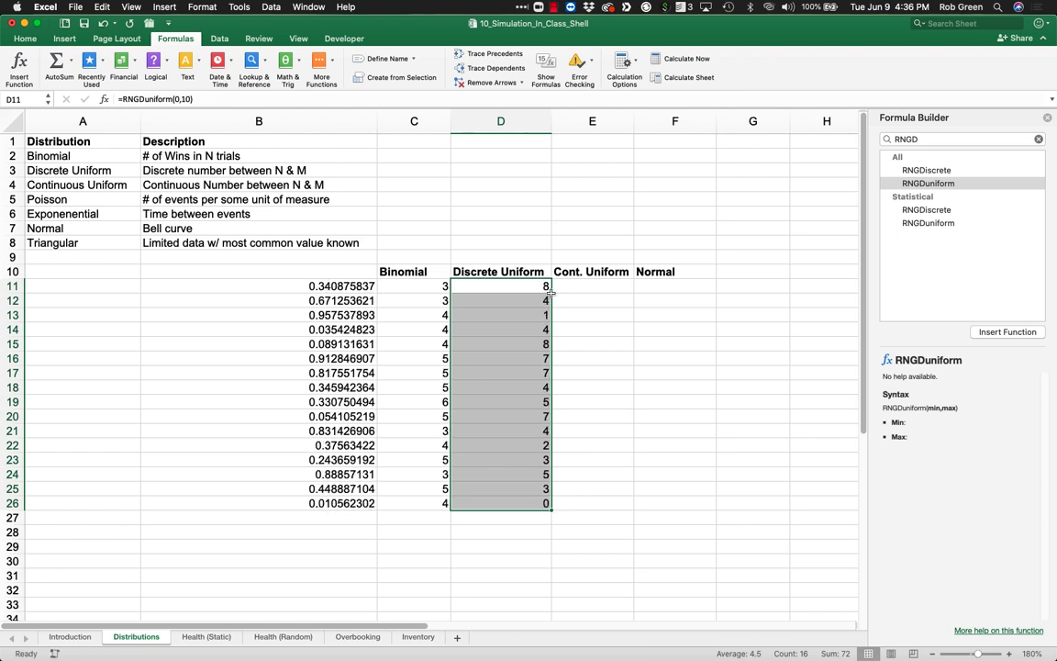
- Search the function list for RNG and insert the RNGUniform function in E11 under Cont. Uniform
click(586, 284)
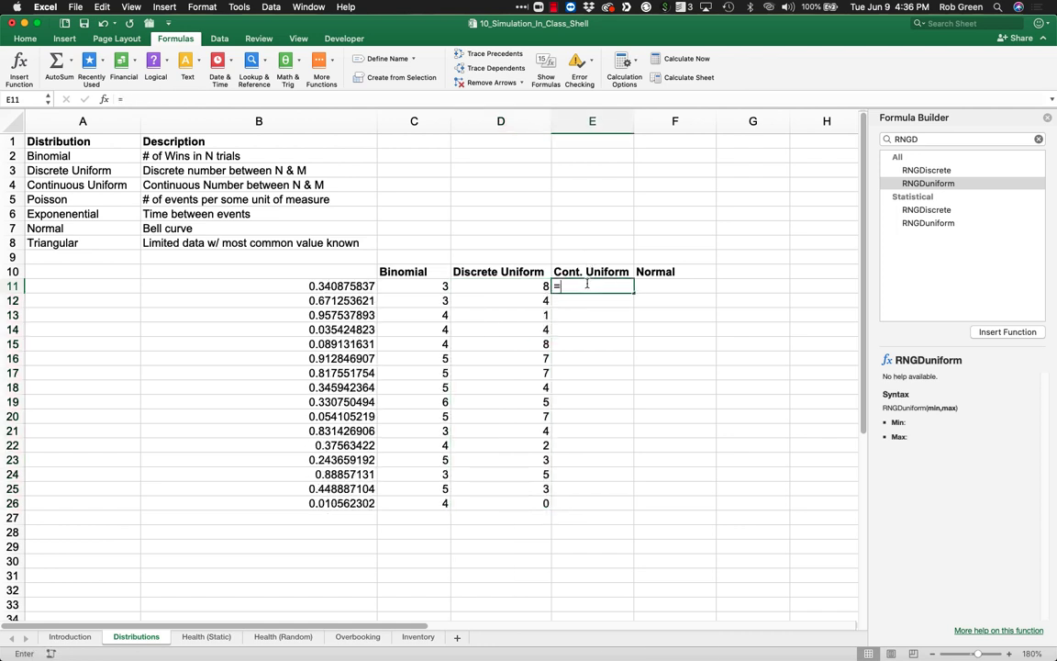
text(=RNG)
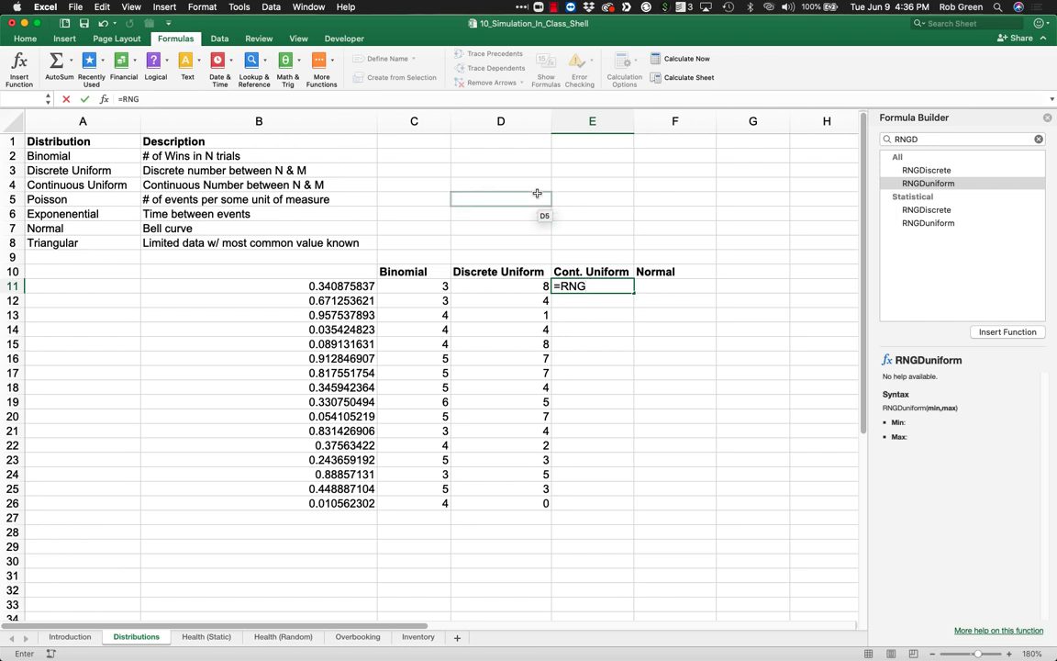
key(BackSpace)
key(BackSpace)
key(BackSpace)
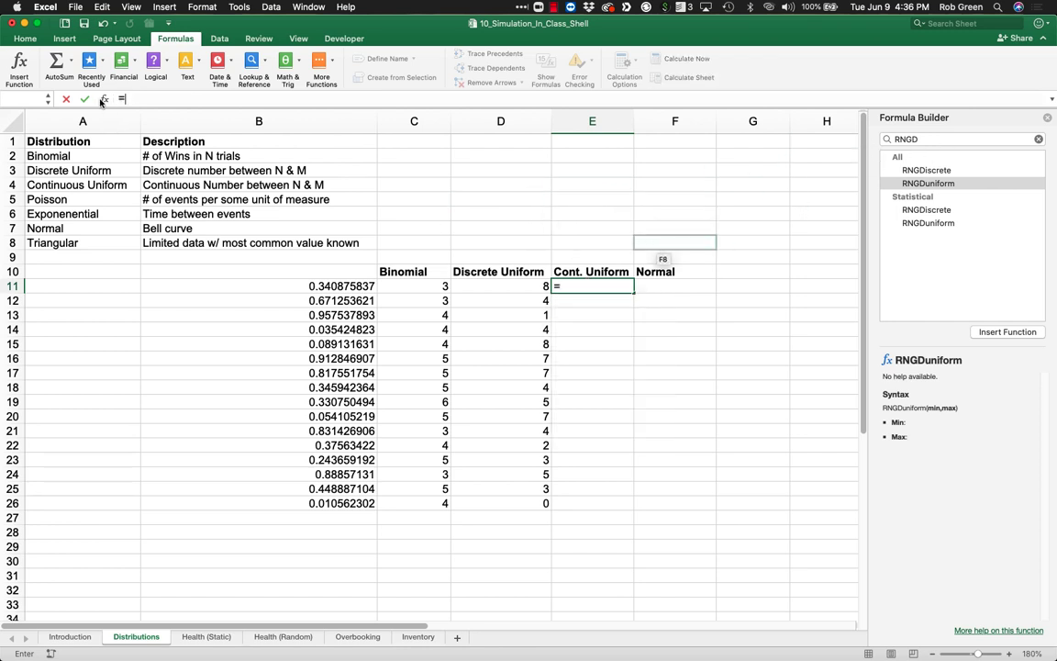
click(955, 139)
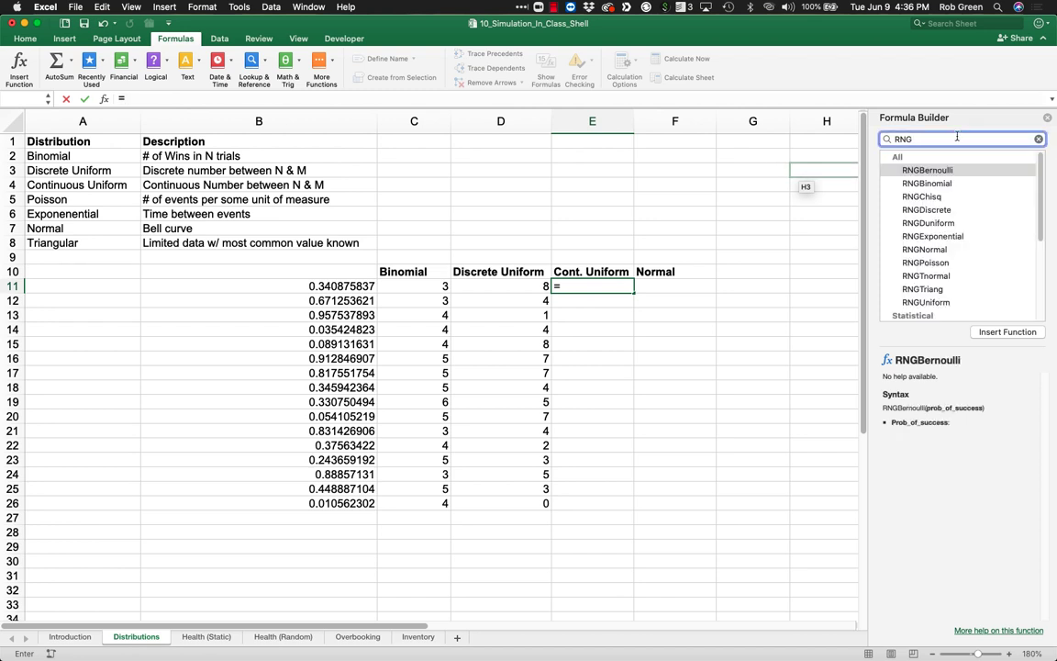
click(933, 211)
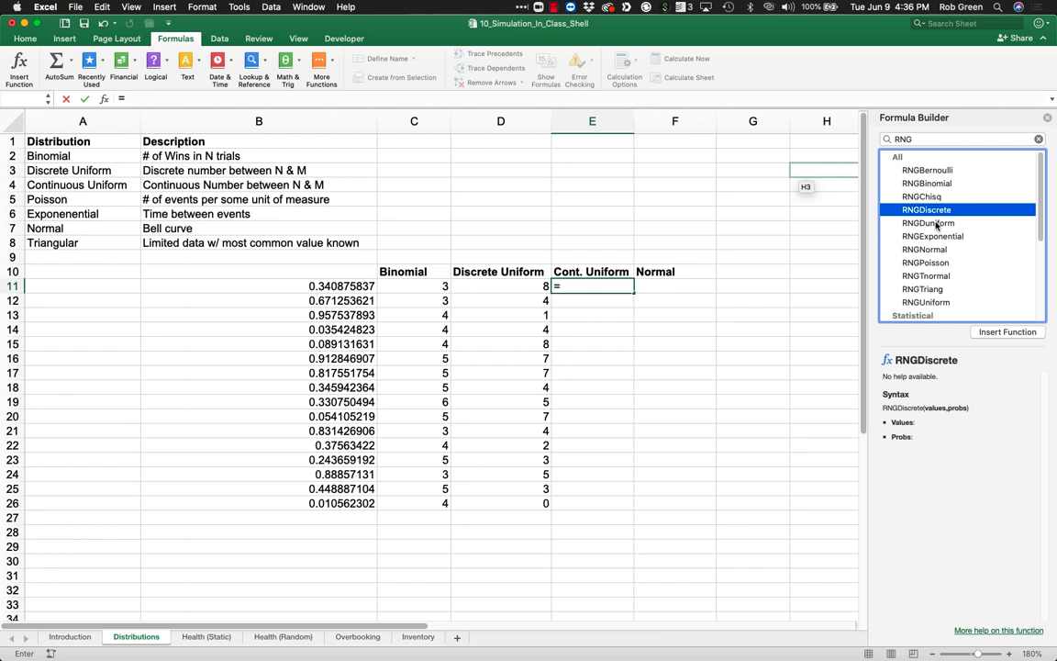
click(932, 304)
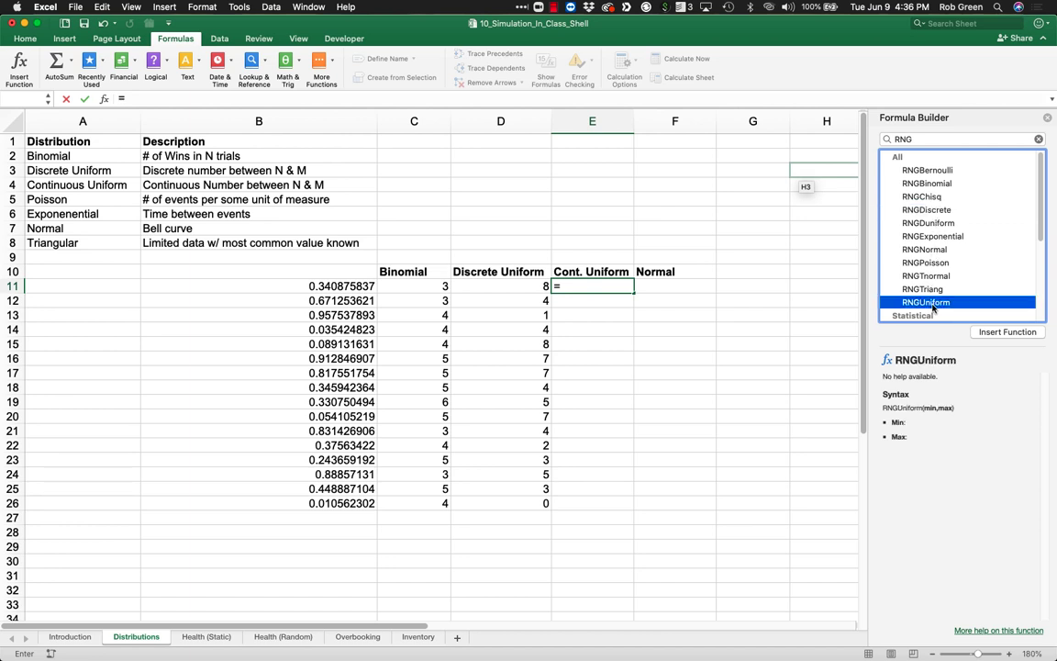
double_click(926, 303)
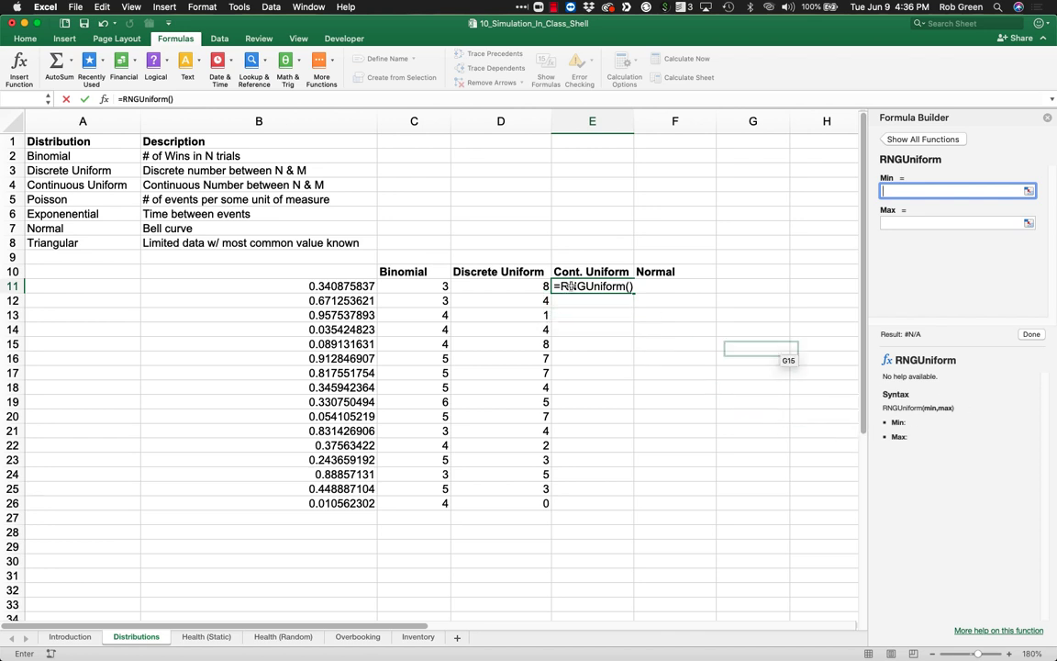
- Complete E11 as =RNGUniform(0,10) and fill the formula down to E26
click(630, 287)
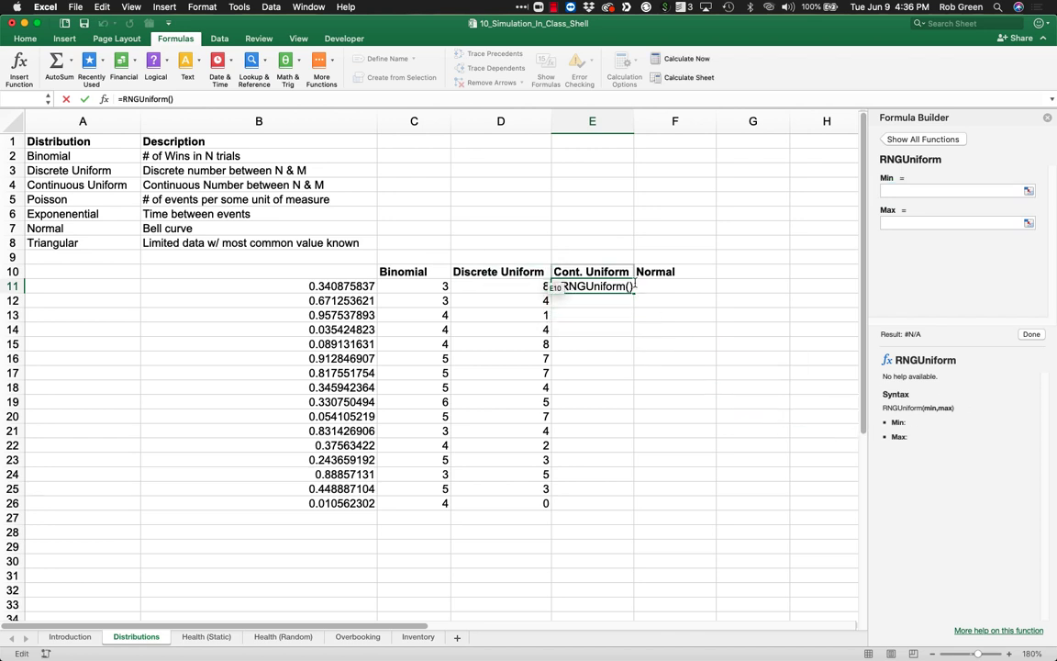
text(0,10)
key(Return)
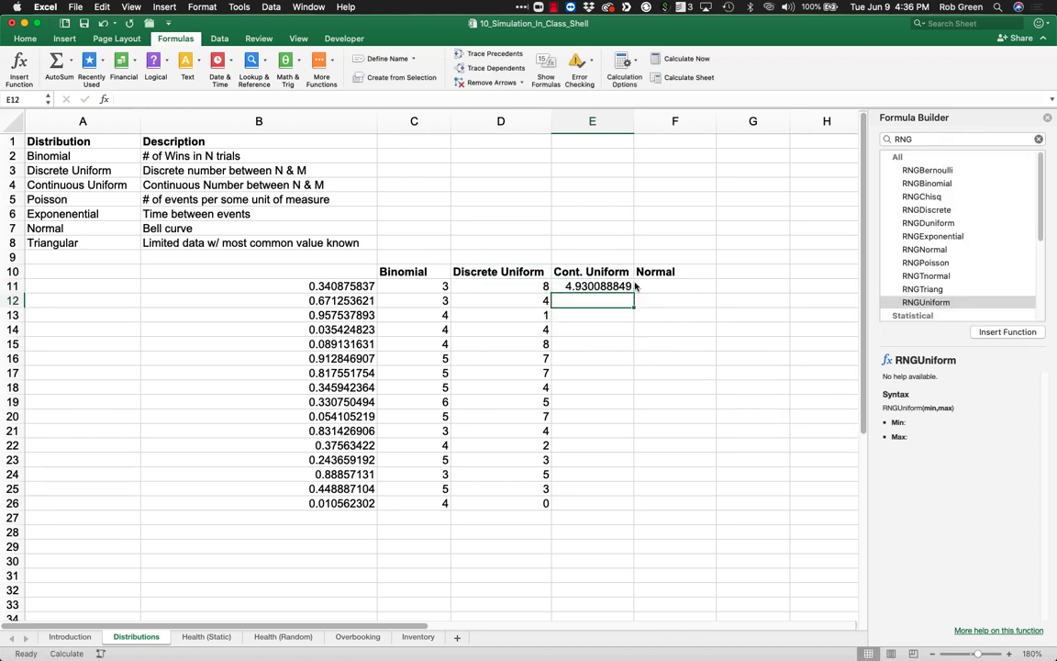
click(631, 292)
double_click(632, 293)
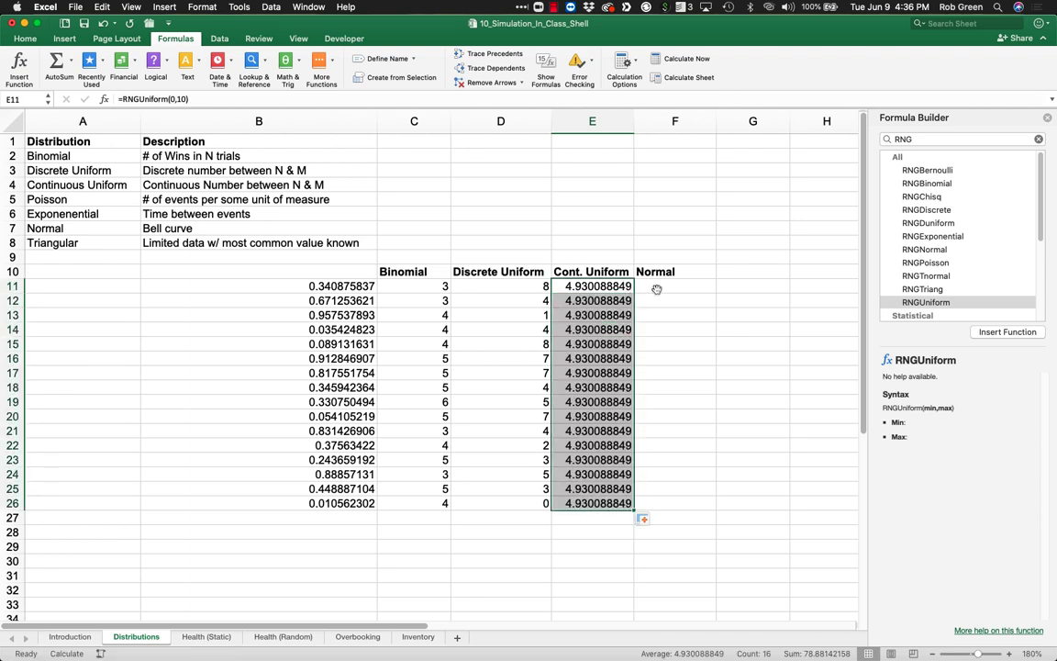
- Find the RNGNormal function and insert it in F11 under Normal
click(675, 286)
text(=RNG)
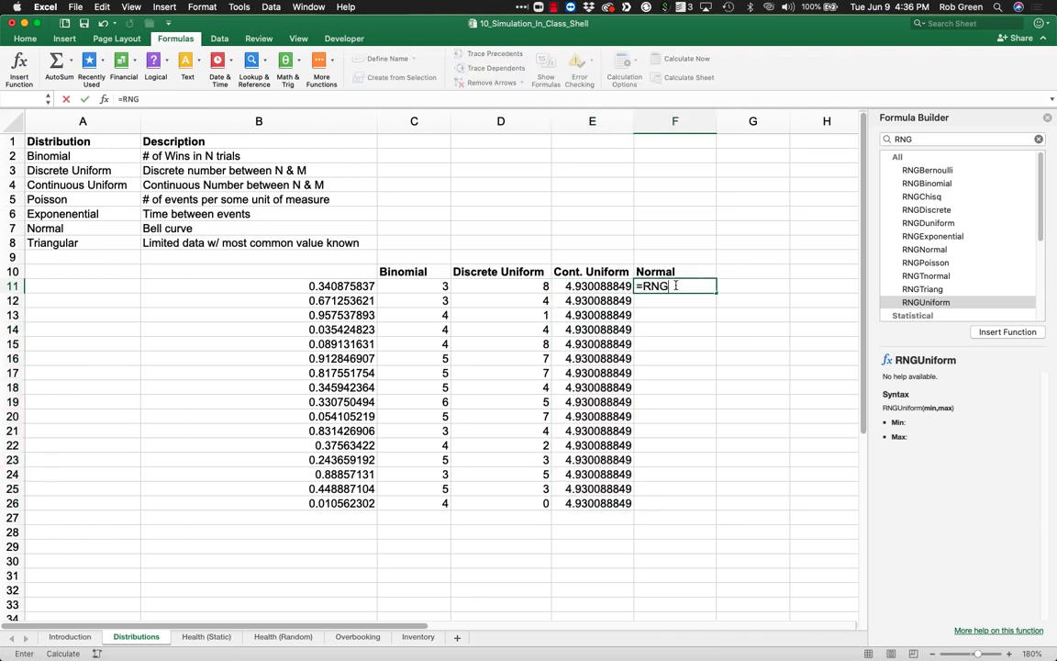
click(937, 138)
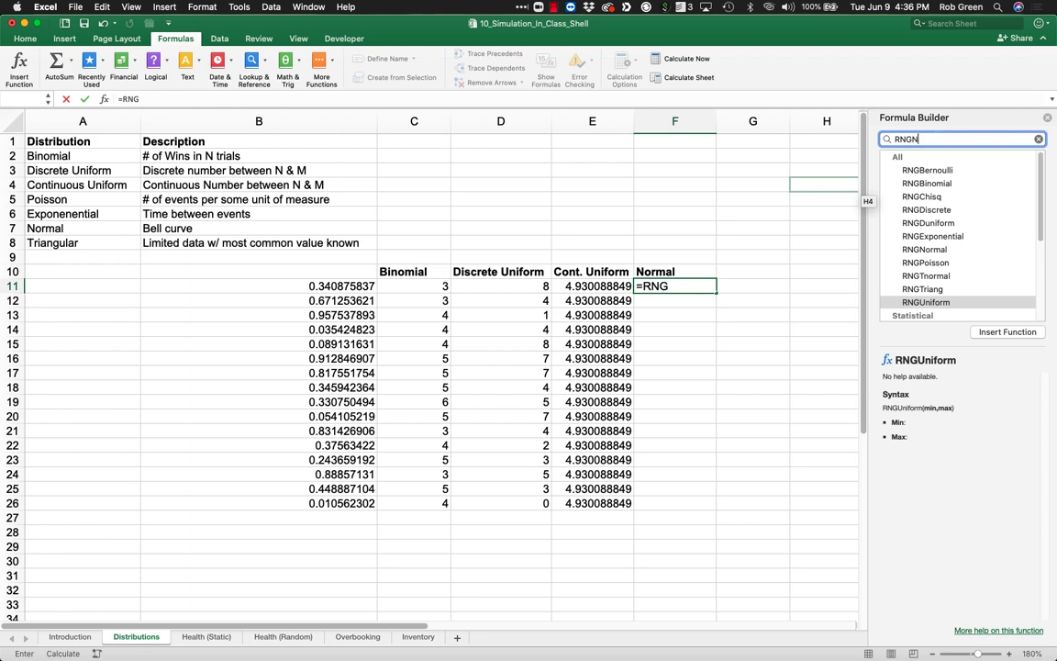
text(N)
key(Down)
key(Return)
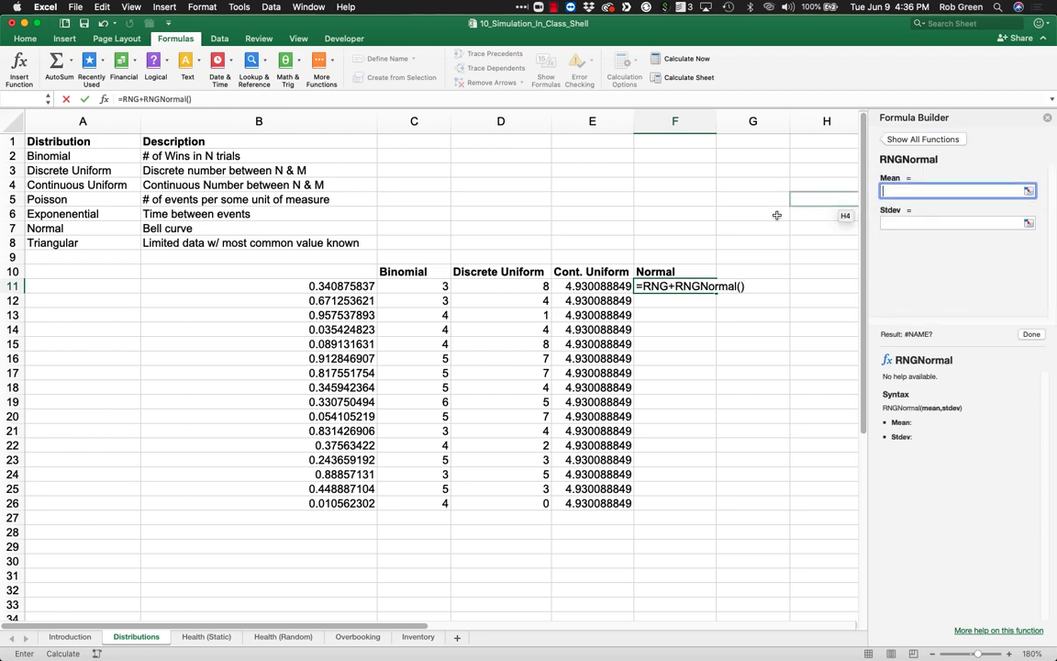
- Set RNGNormal's mean to 5 and standard deviation to 2.5, removing the stray RNG+ so F11 reads =RNGNormal(5, 2.5)
click(215, 102)
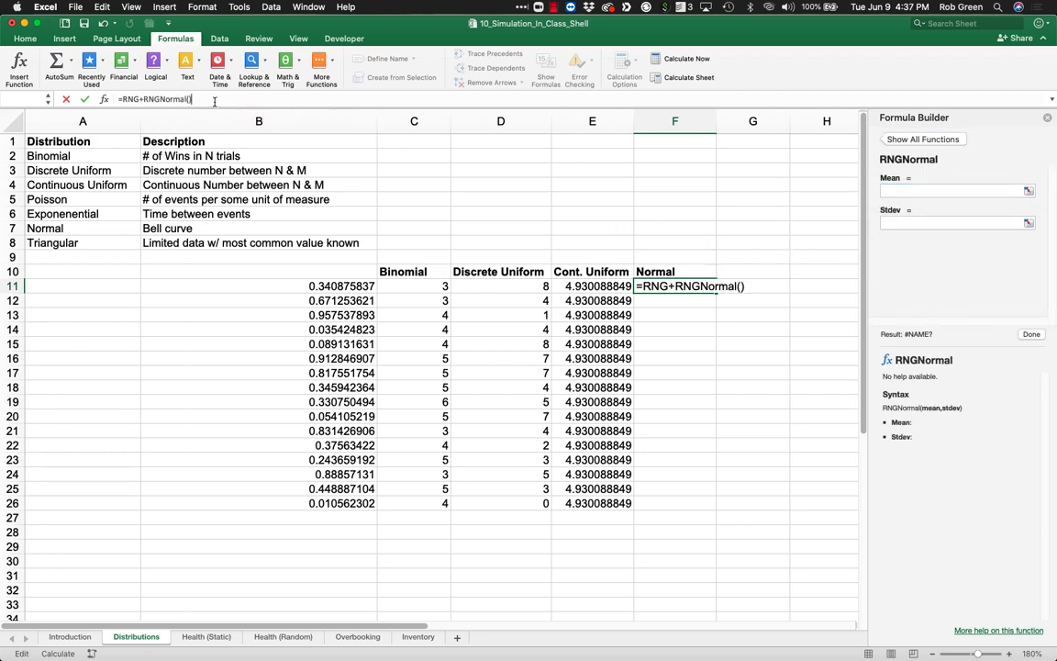
key(BackSpace)
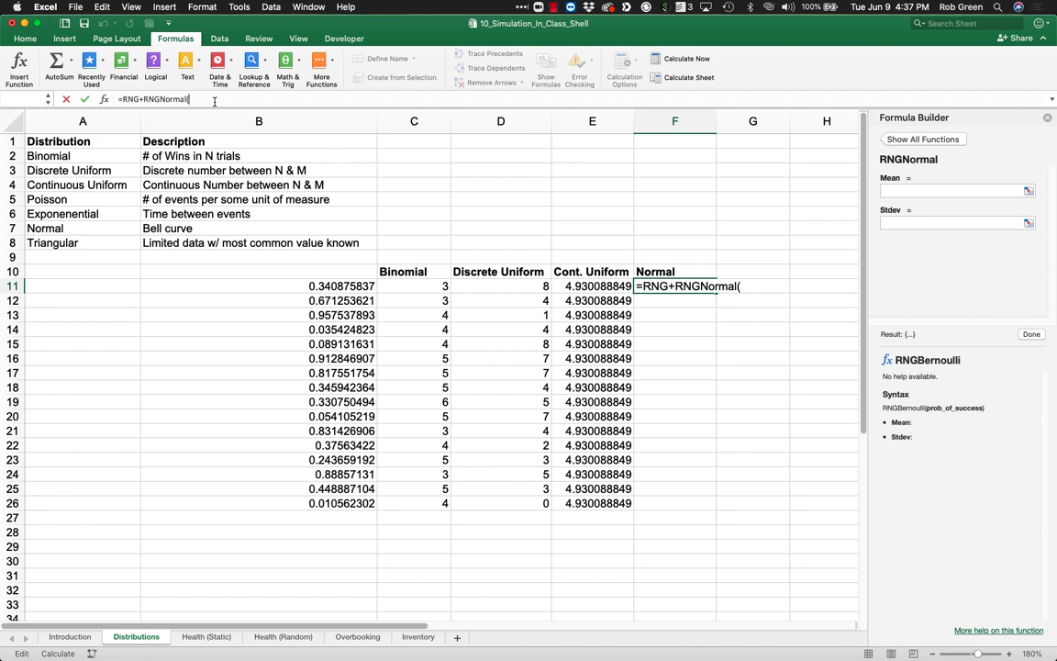
text(5, 2.5))
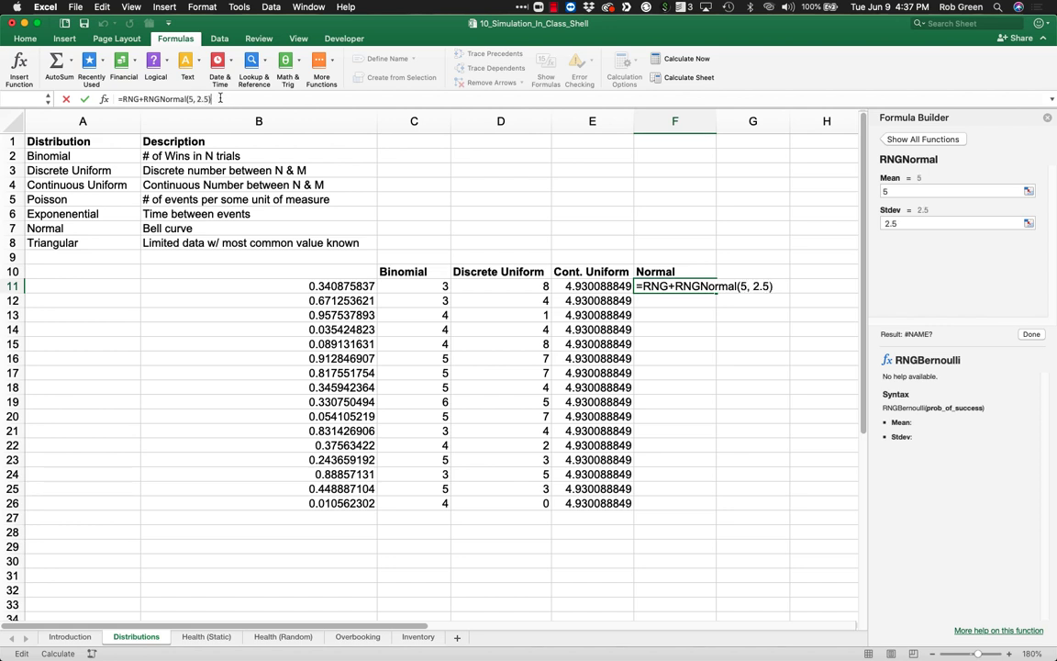
drag(144, 98, 124, 98)
key(BackSpace)
key(Return)
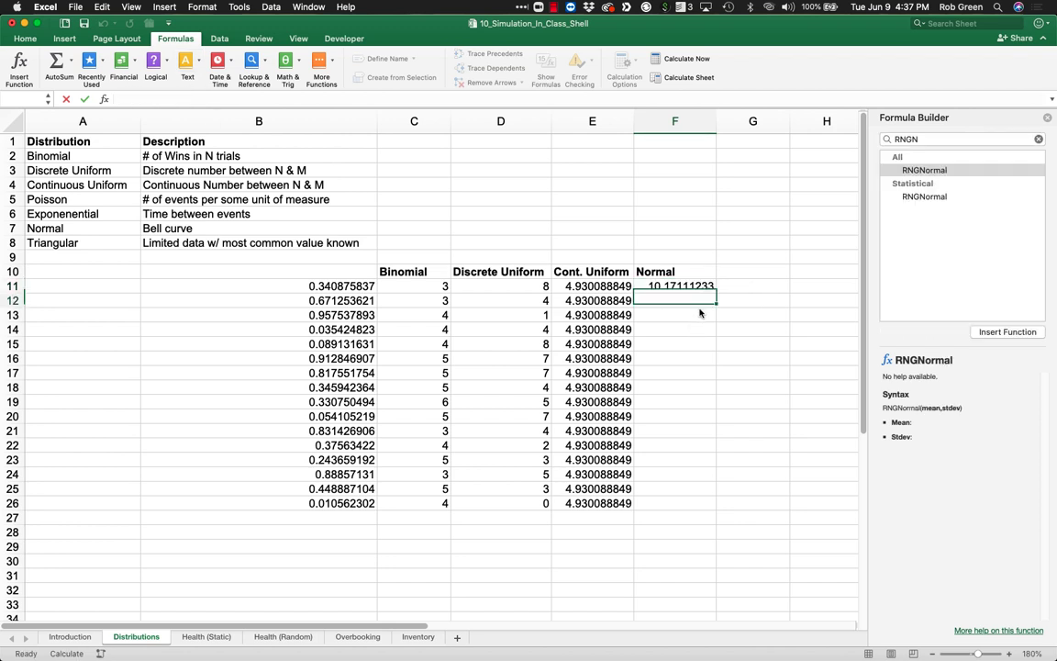
- Fill the RNGNormal formula from F11 down to F26 and recalculate the sheet
click(707, 286)
double_click(715, 290)
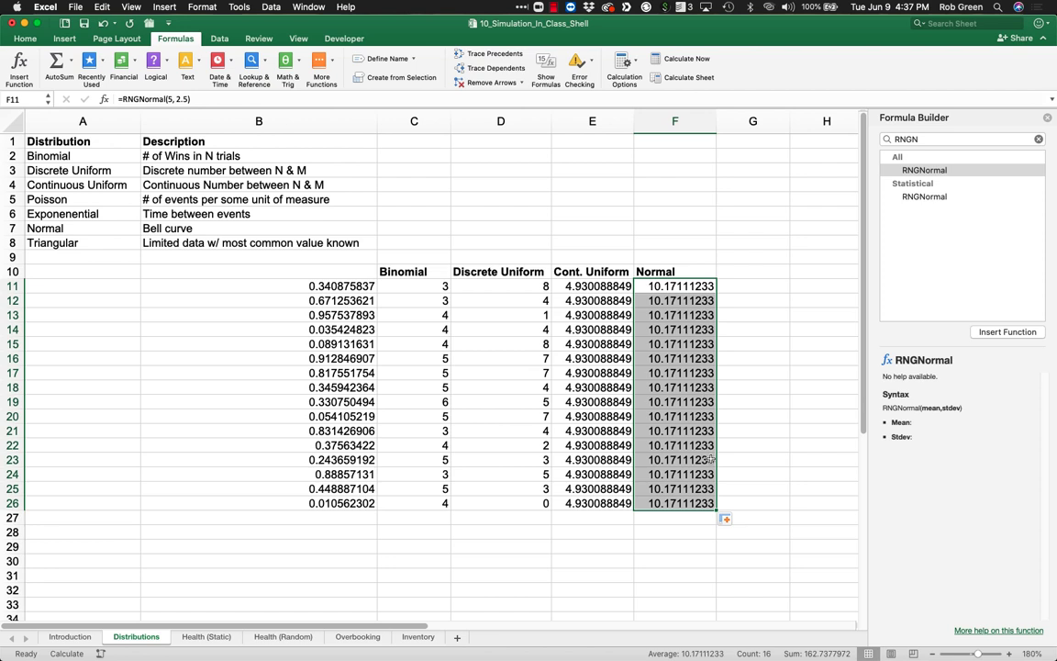
key(F9)
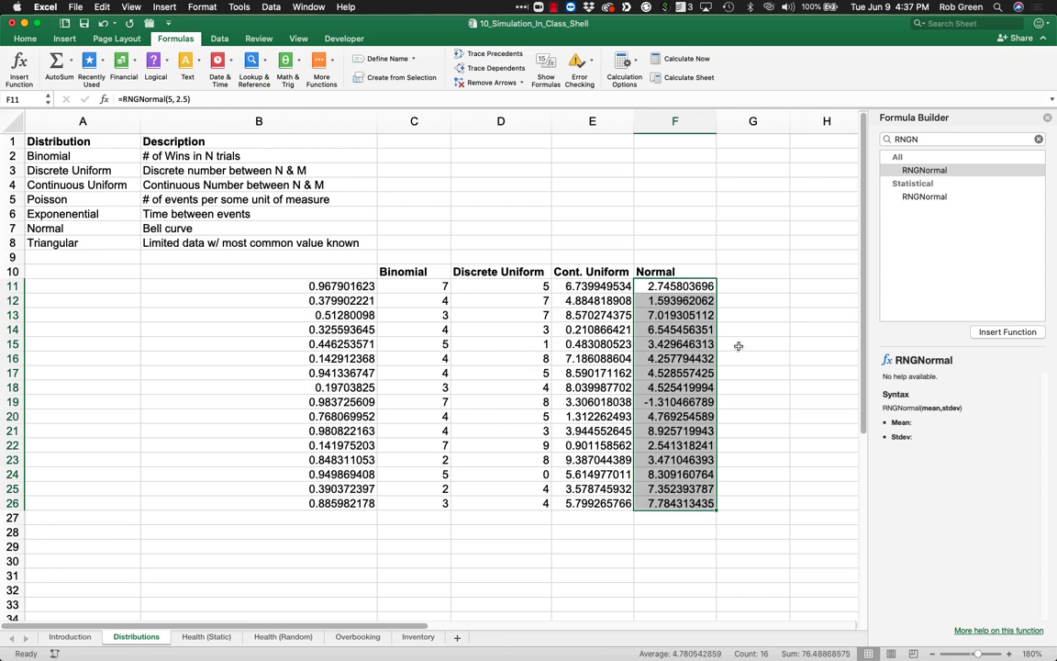
- Examine the Normal sample in F19 and review the full block of random samples in rows 10 to 26
click(684, 400)
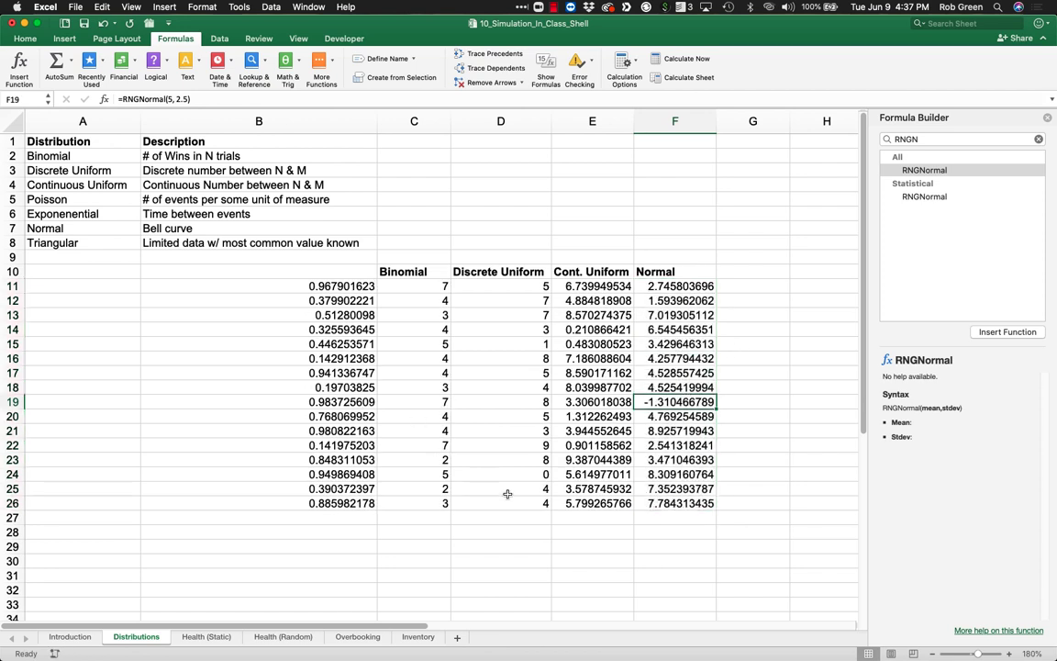
drag(317, 269, 700, 514)
click(381, 199)
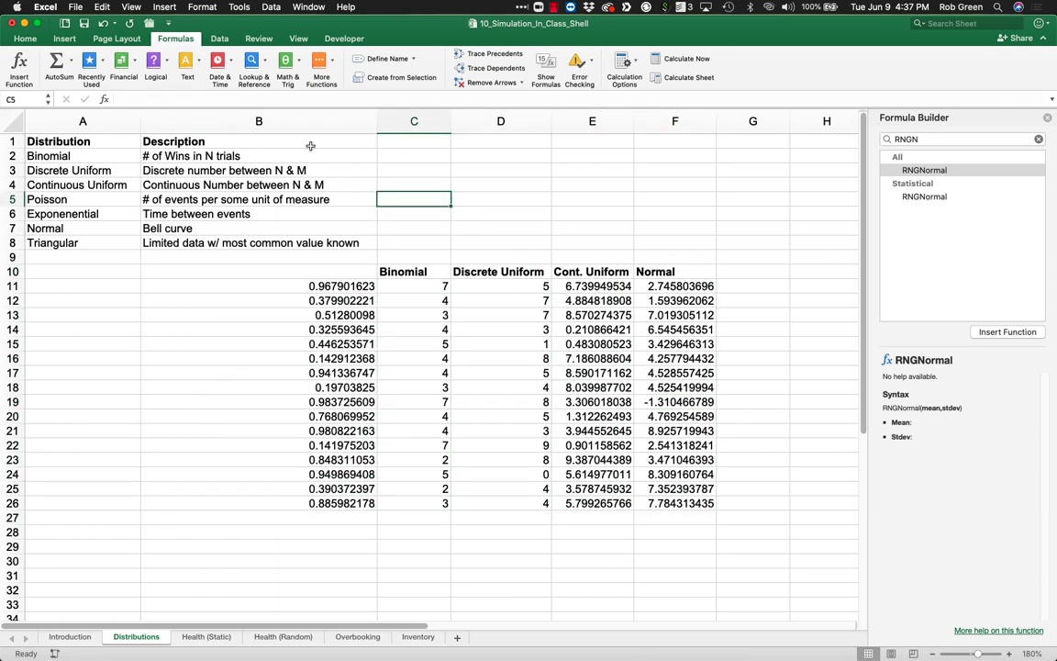
click(301, 139)
drag(300, 140, 674, 503)
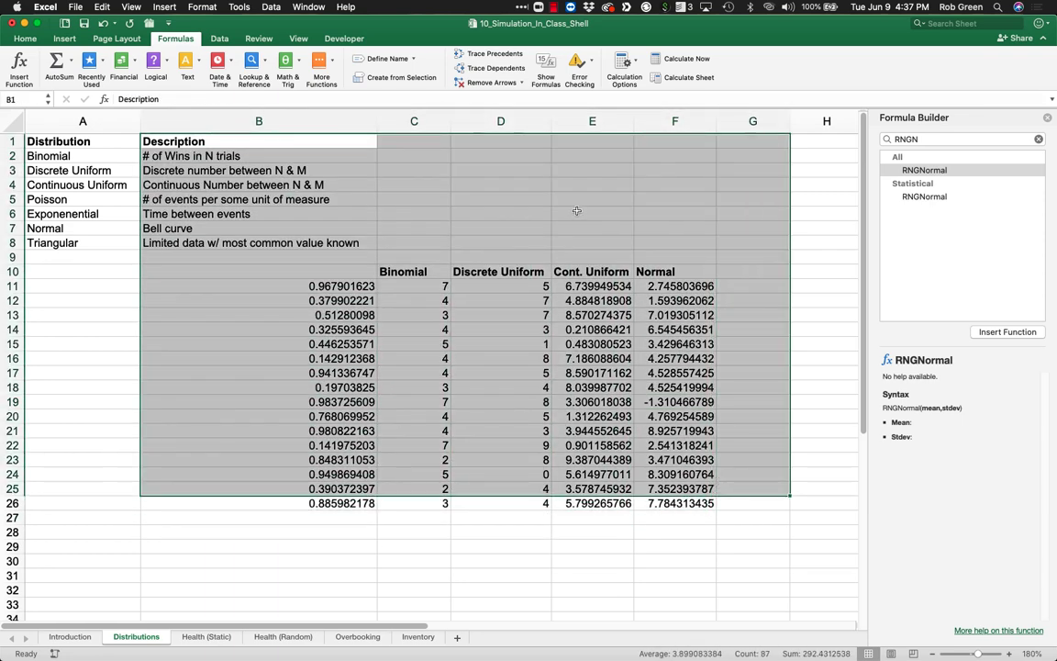
click(559, 215)
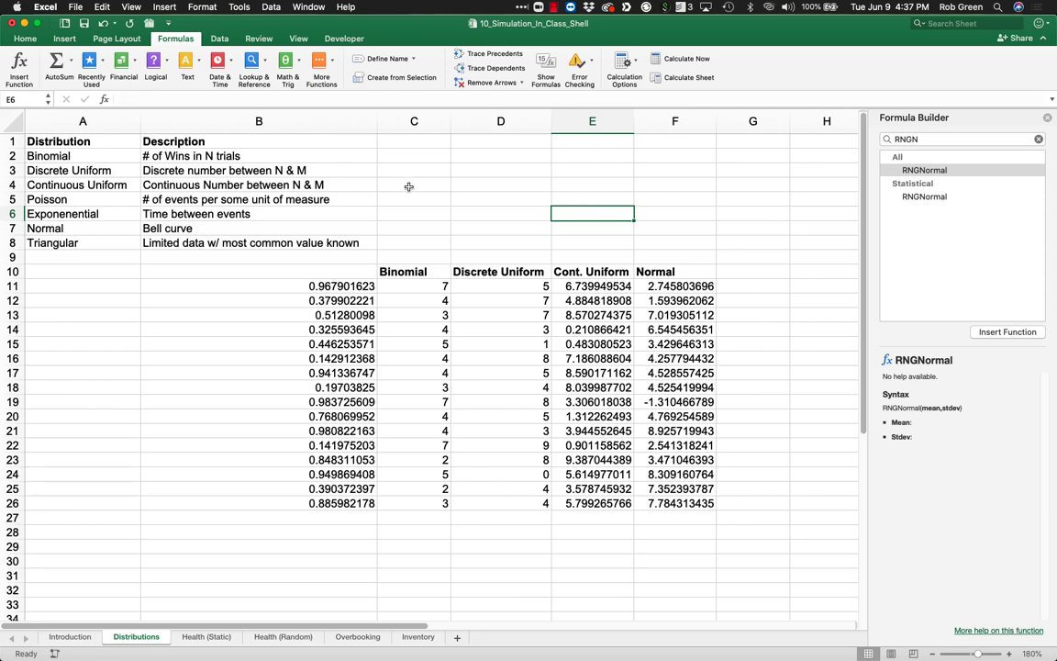
- Open the Health (Static) sheet and examine the initial conditions in C2:C4 and the increase assumptions in F2:F3
click(206, 637)
click(215, 445)
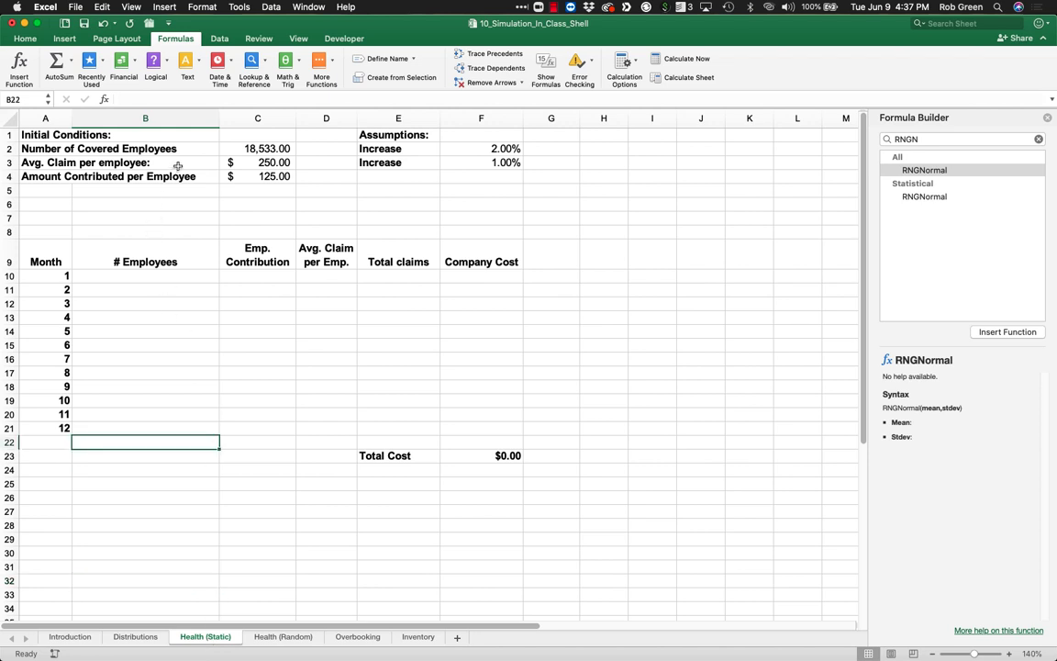
click(249, 151)
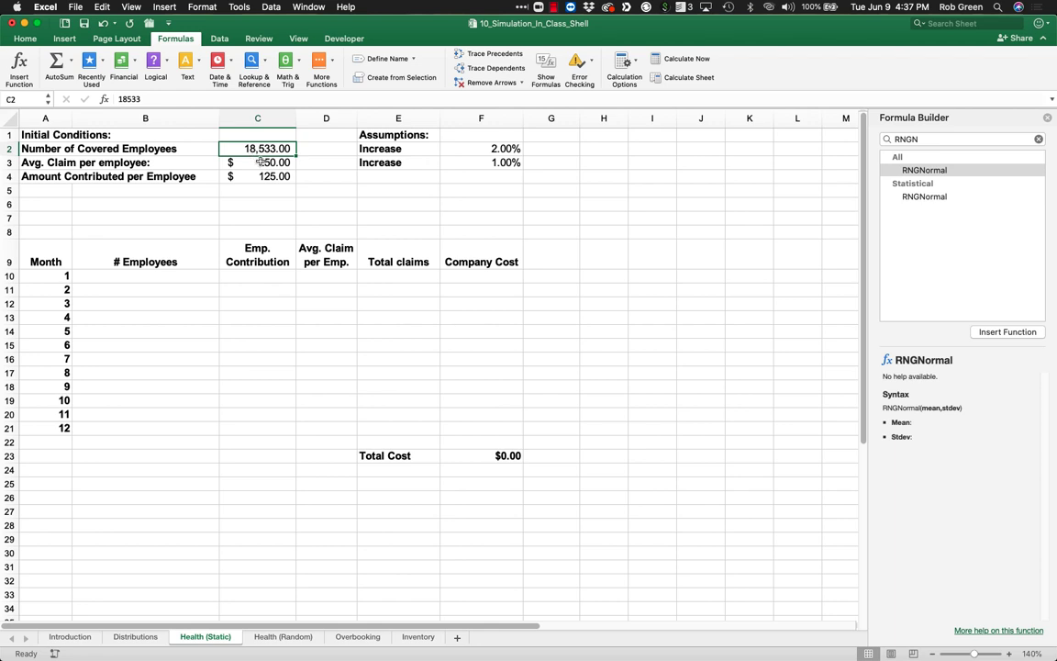
click(261, 163)
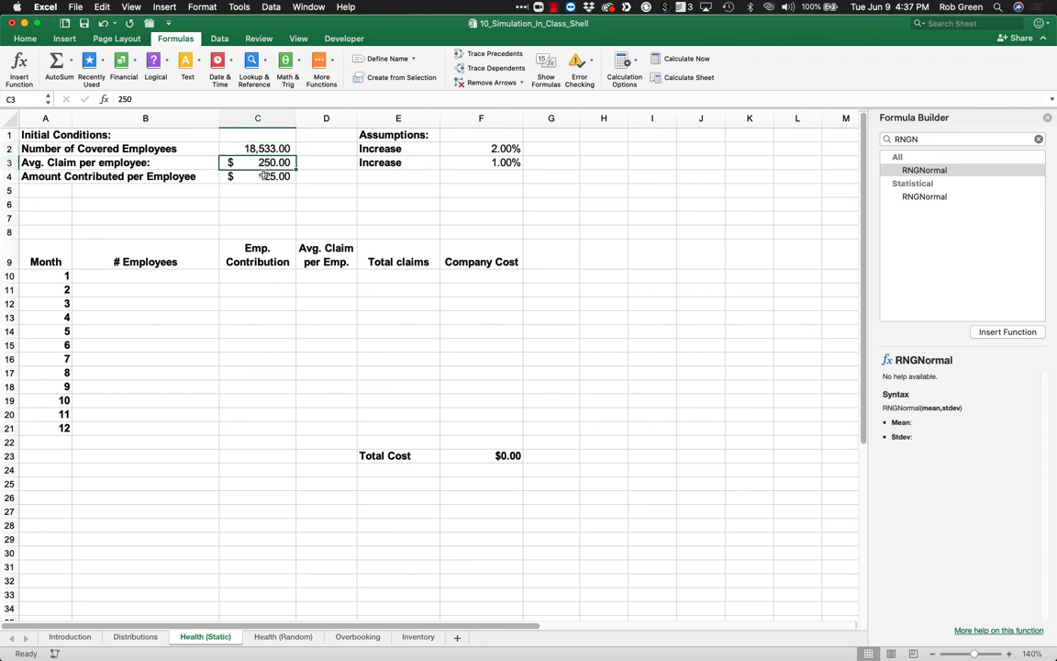
click(264, 176)
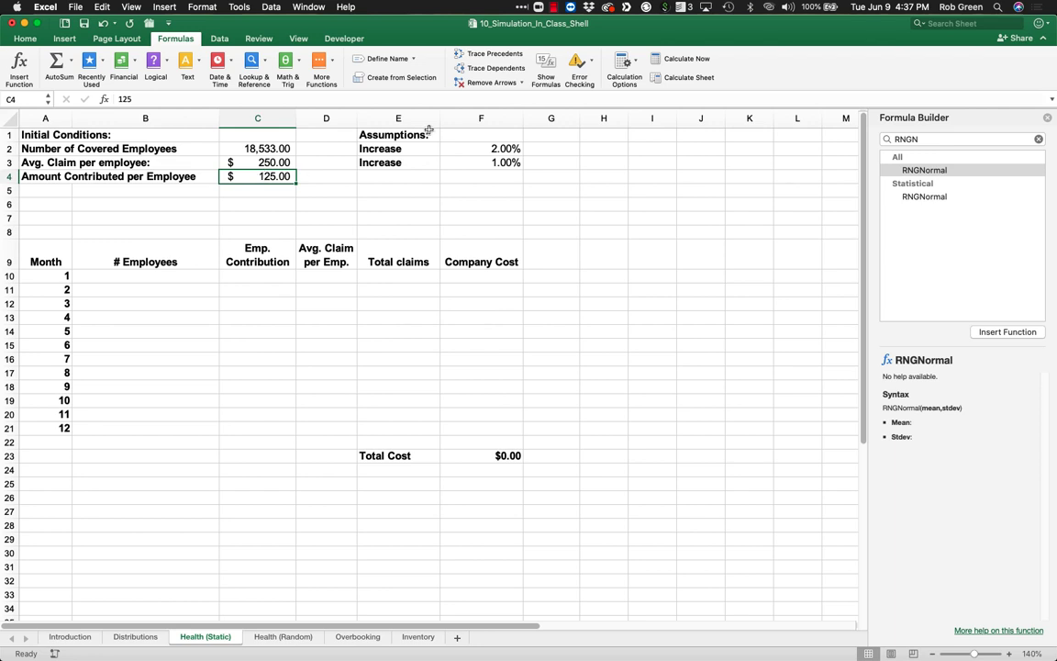
click(468, 149)
click(465, 162)
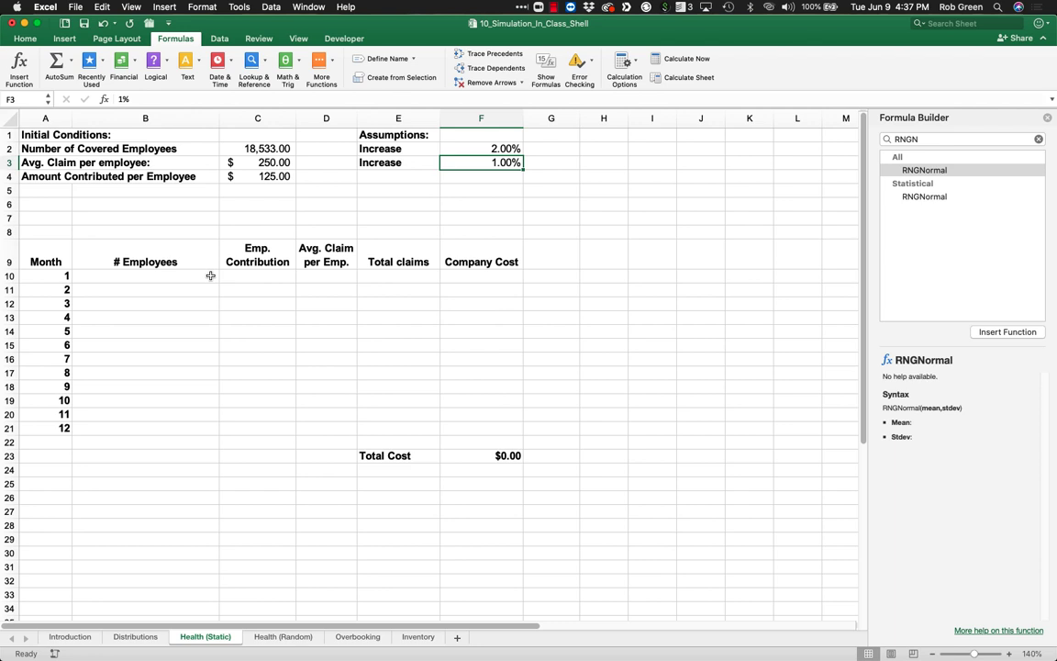
- Review the Month column and the table headings from # Employees through Company Cost in row 9
drag(48, 250, 46, 427)
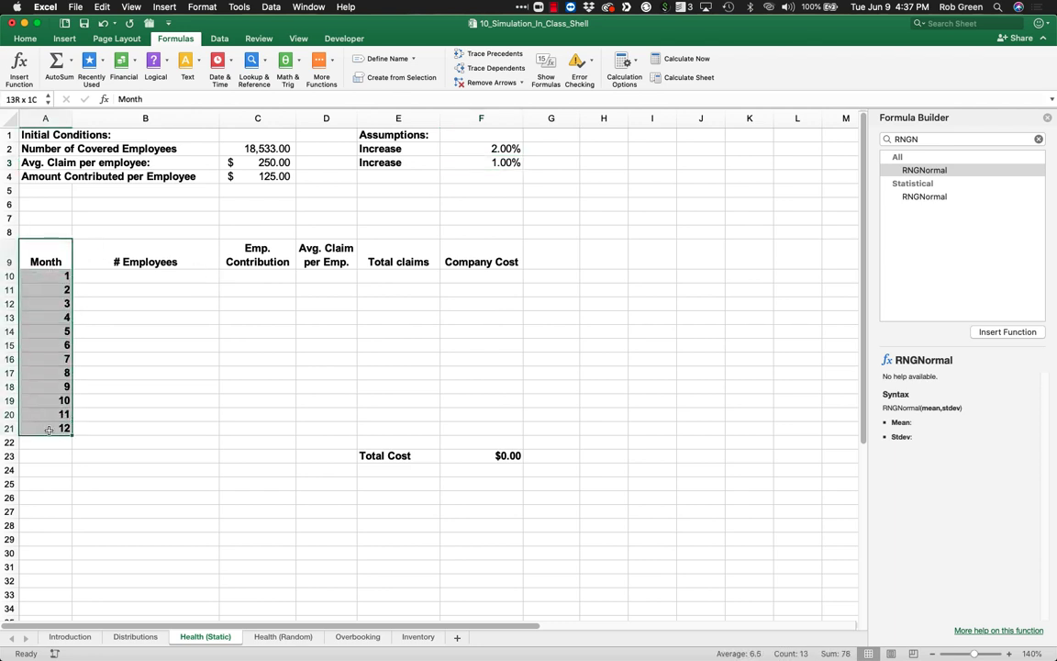
click(144, 273)
drag(142, 257, 484, 251)
click(259, 304)
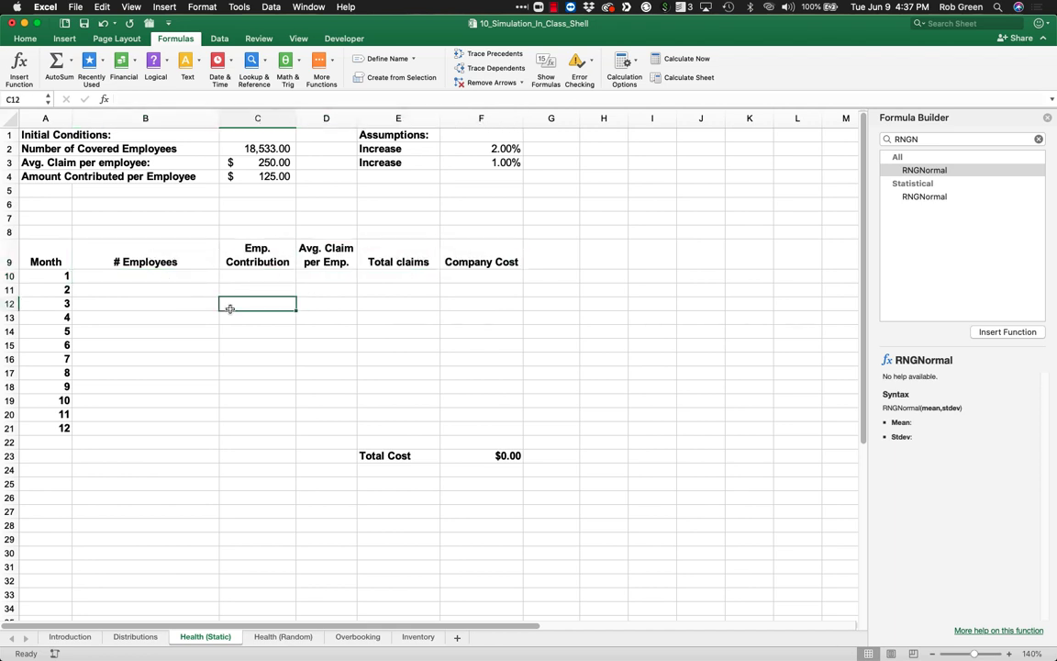
click(166, 259)
click(244, 260)
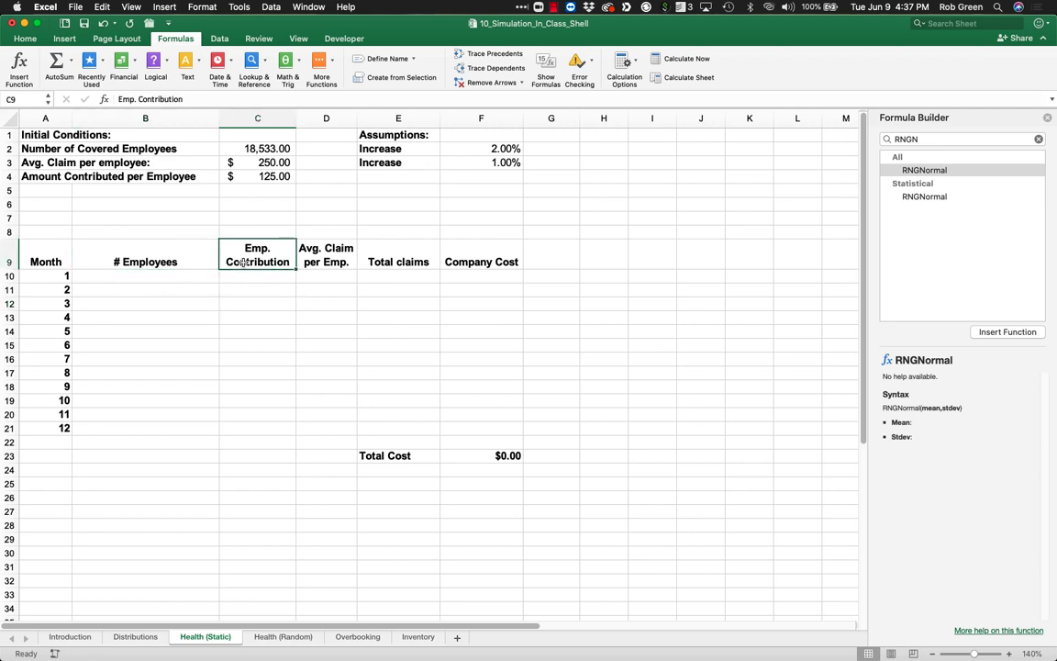
click(334, 261)
click(389, 242)
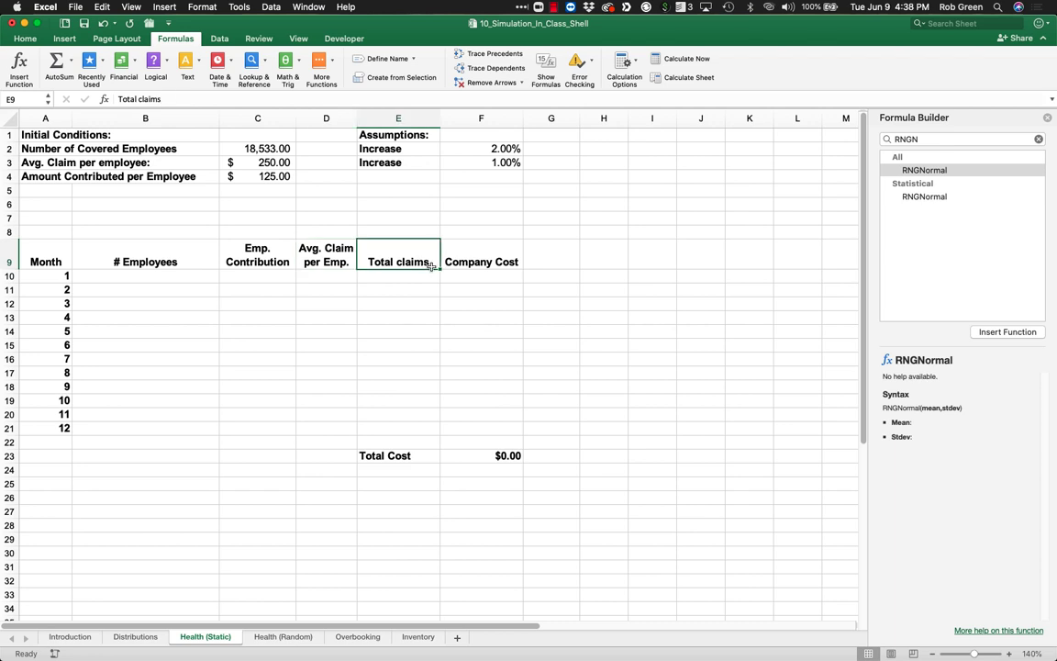
click(503, 273)
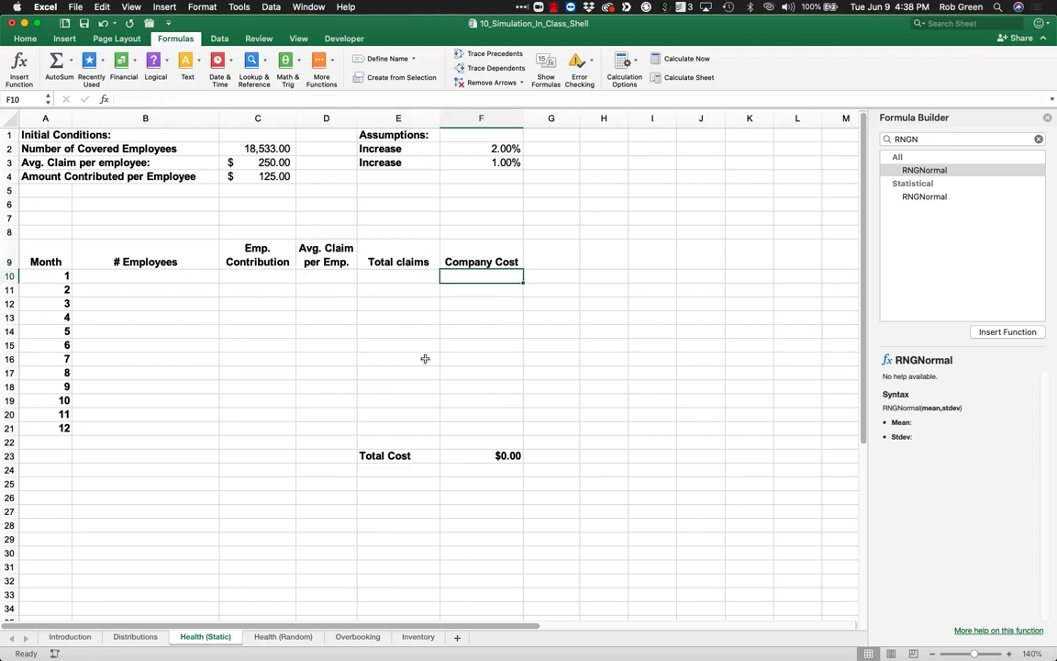
- Calculate month 1's number of employees in B10 with the formula =C2+($F$2*C2)
click(132, 272)
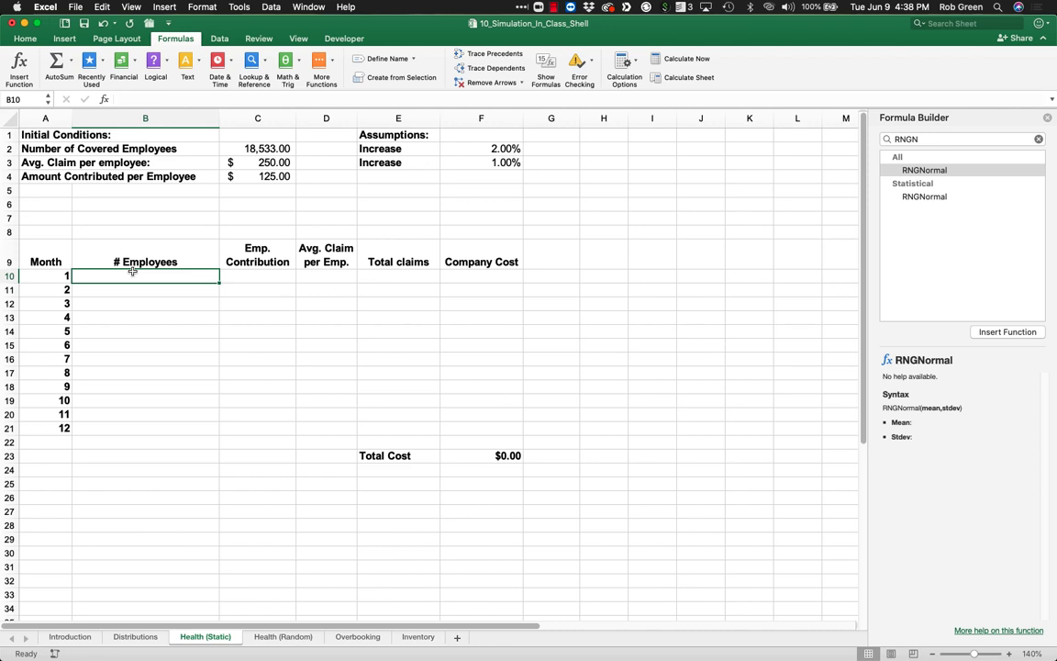
text(=)
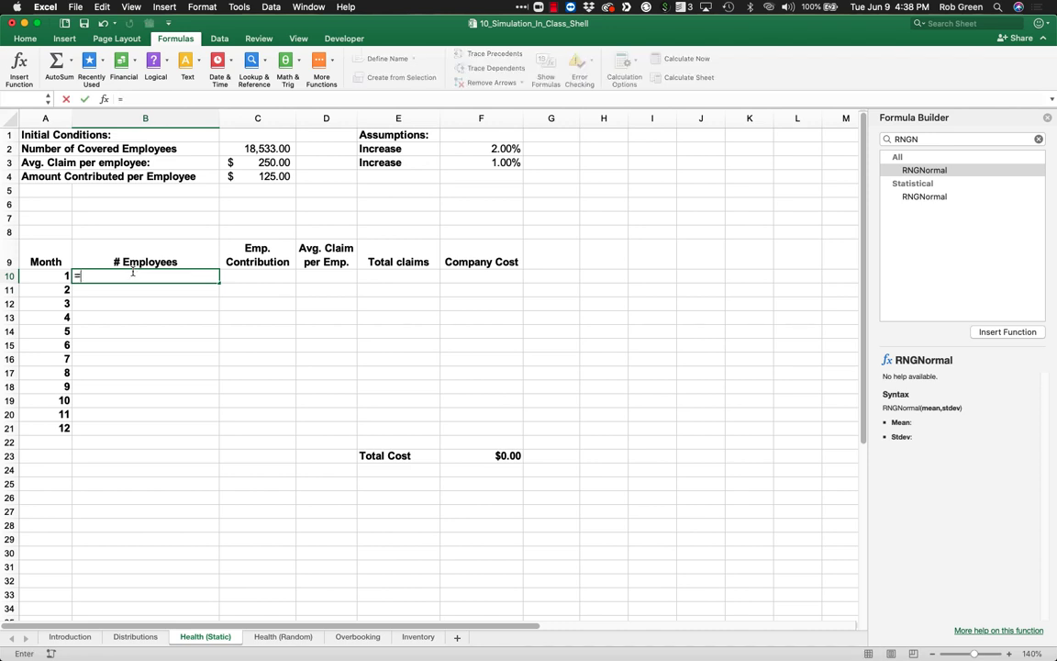
click(260, 148)
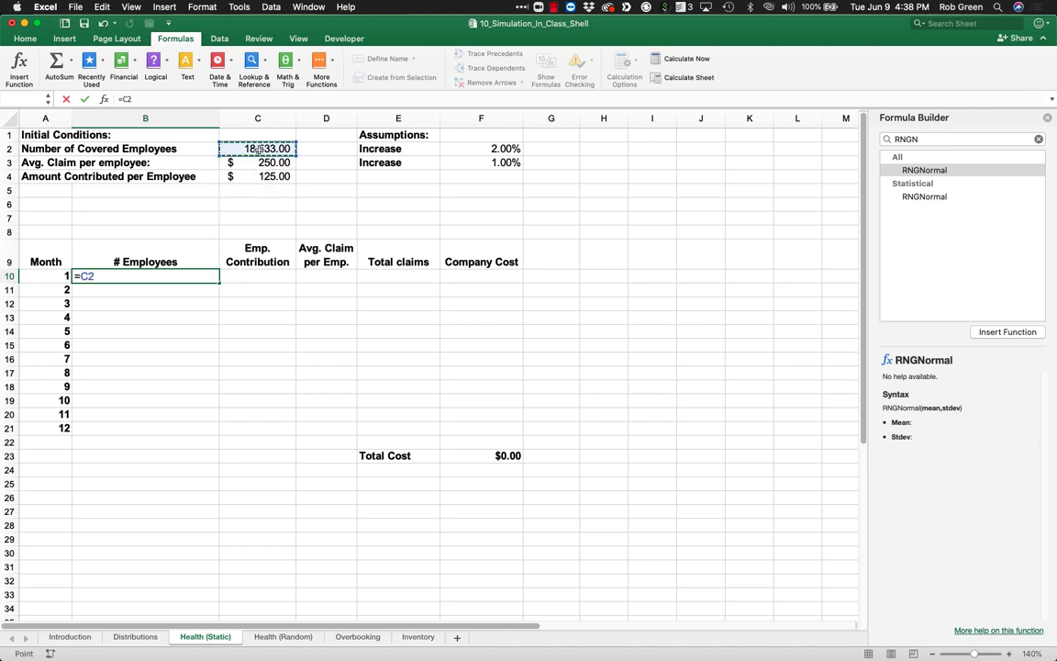
text(+)
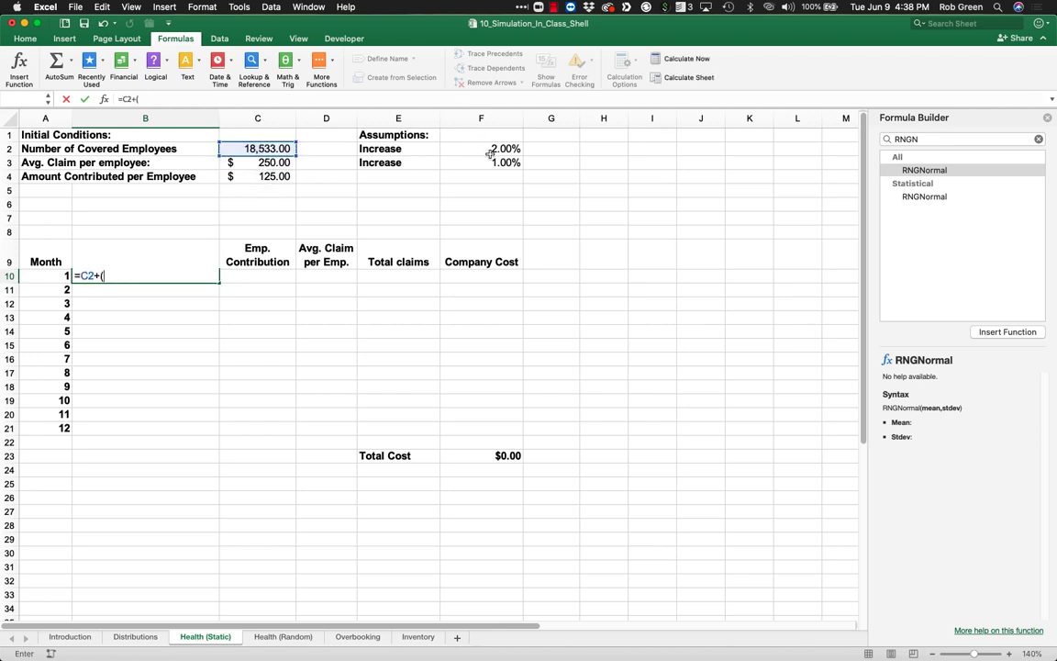
text(()
click(491, 152)
key(F4)
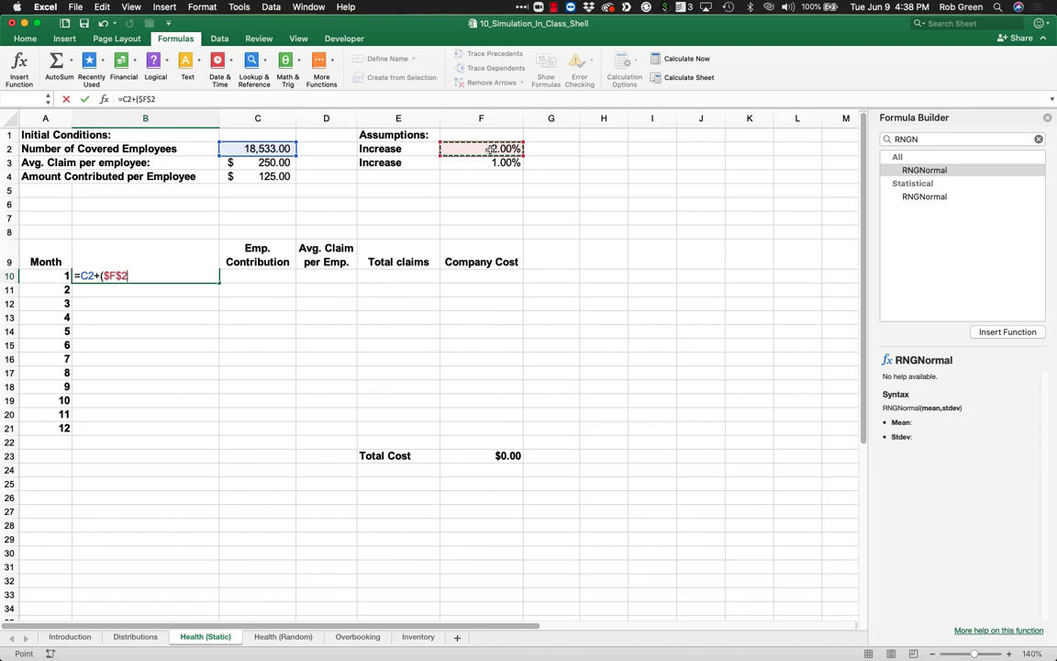
text(*)
click(267, 149)
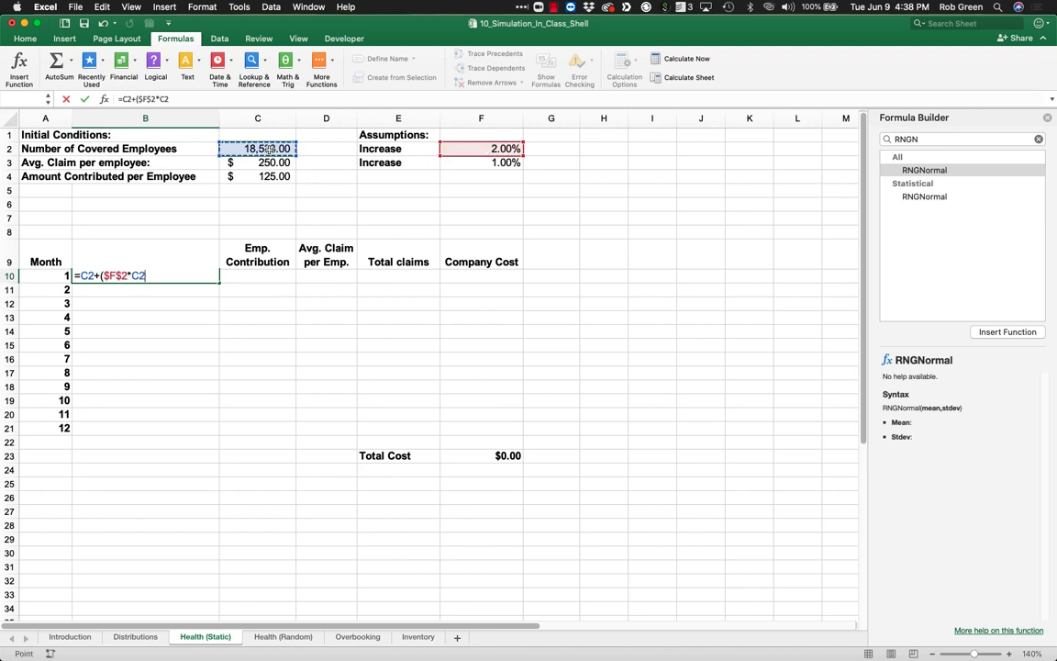
text())
key(Return)
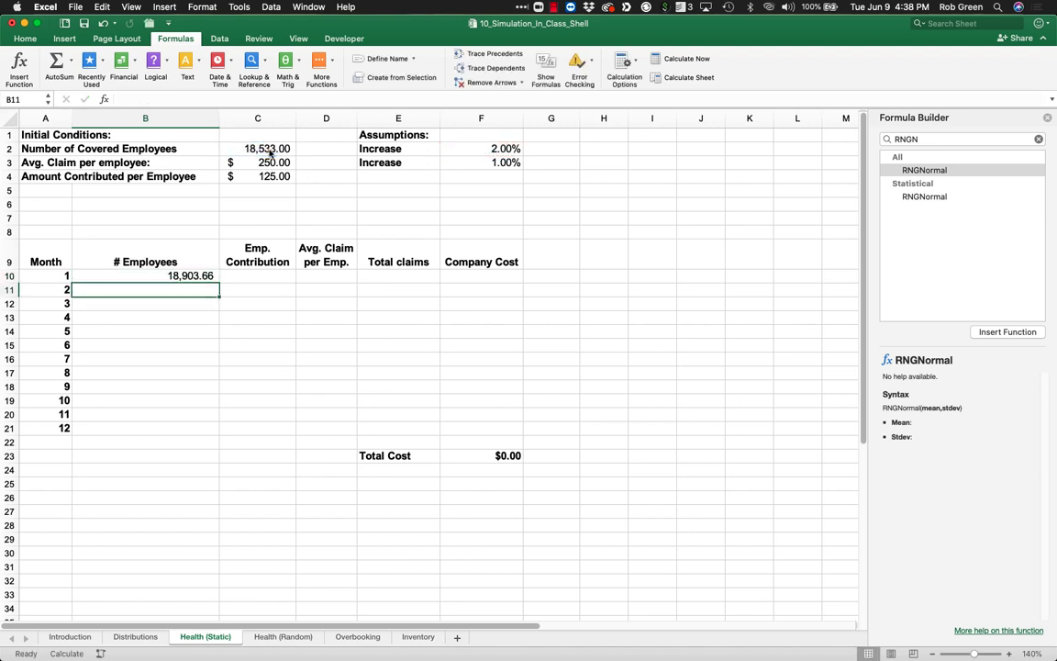
- Copy the B10 formula into B11 and redirect its references to the previous month, giving =B10+($F$2*B10)
click(213, 274)
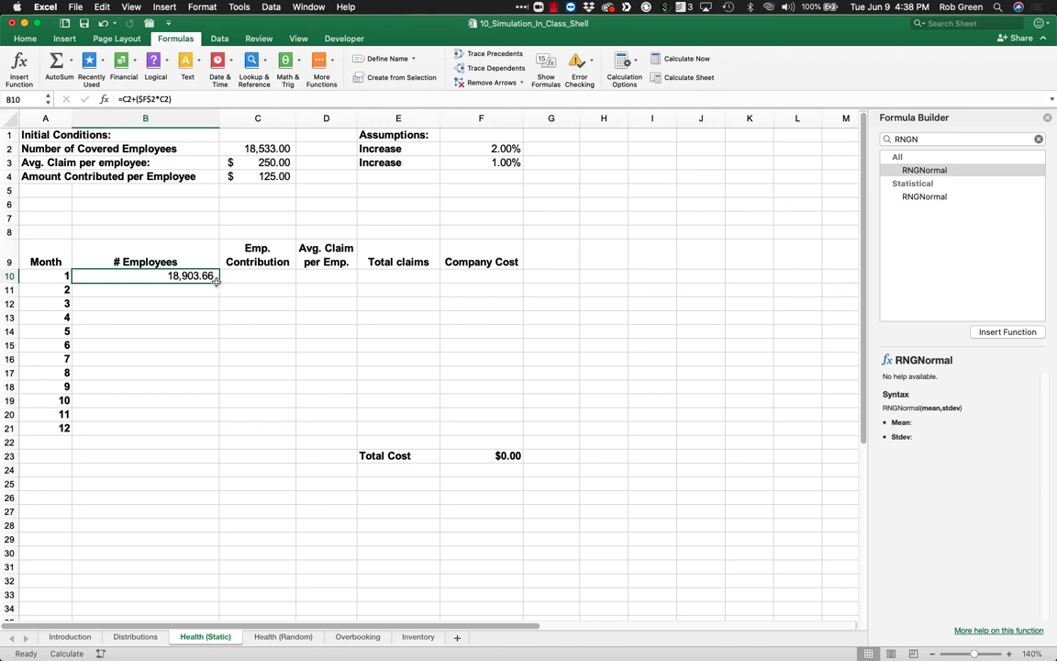
drag(218, 283, 219, 292)
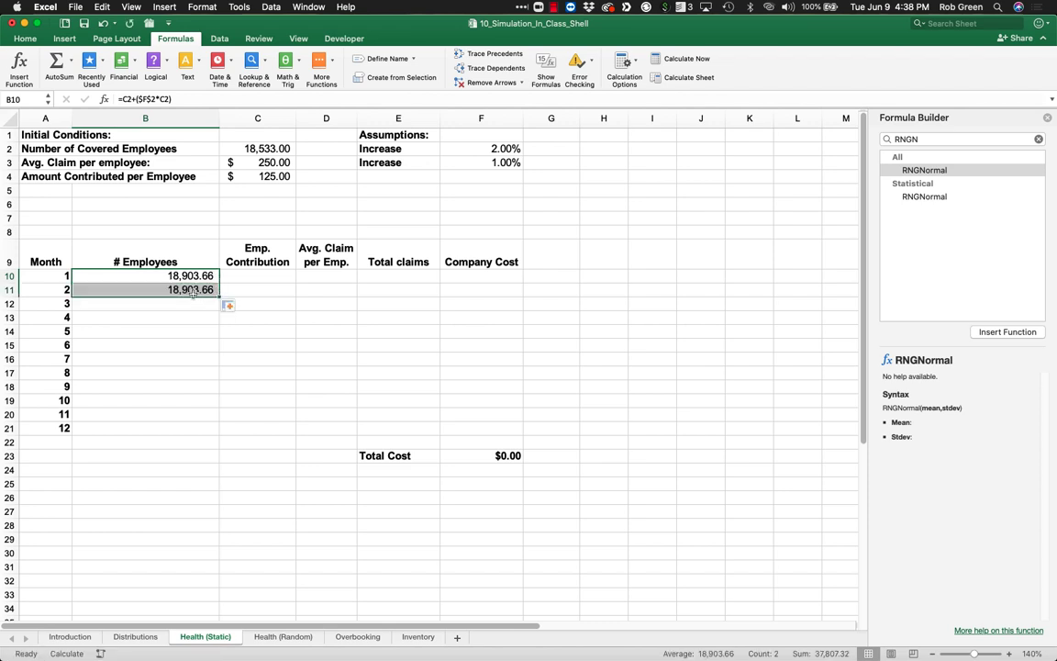
double_click(192, 290)
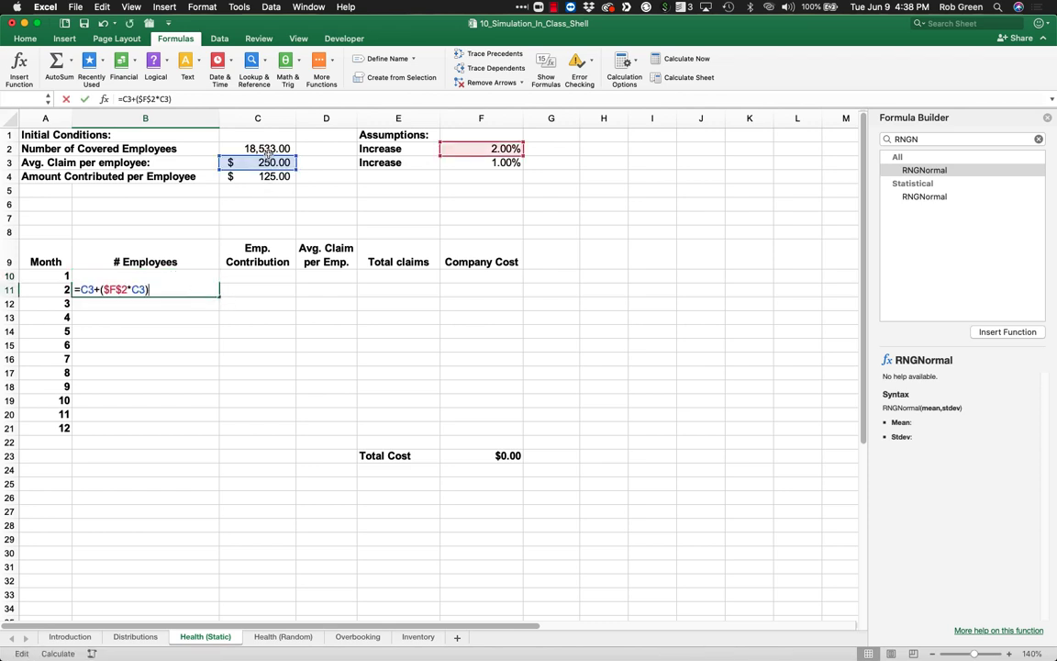
drag(266, 154, 189, 278)
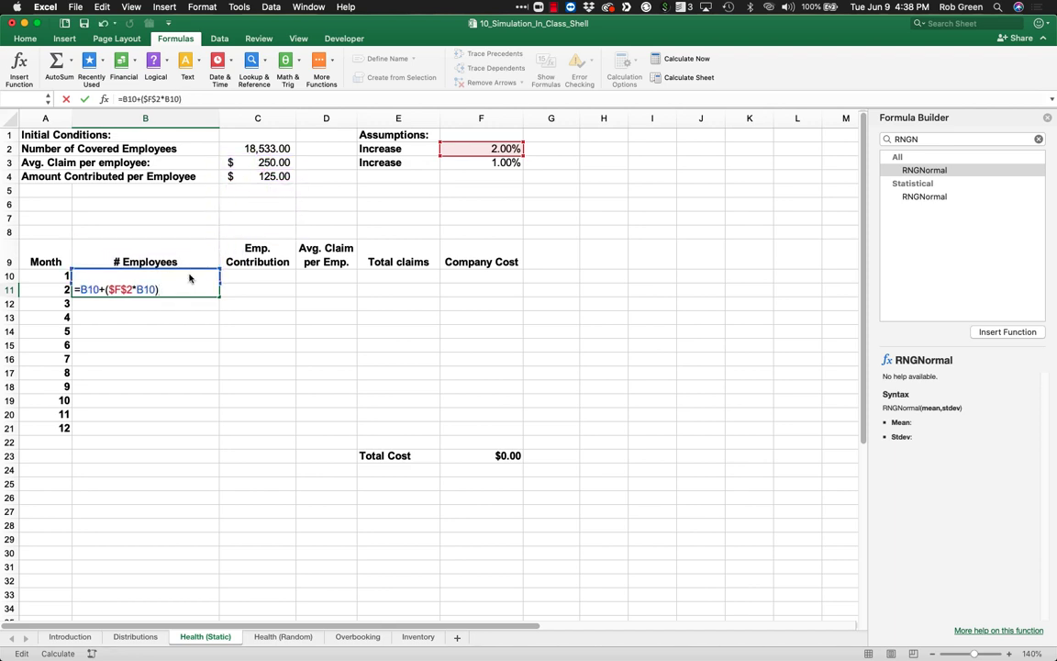
key(Return)
- Fill the B11 employee formula down to B21 and recalculate the sheet
key(Up)
double_click(218, 295)
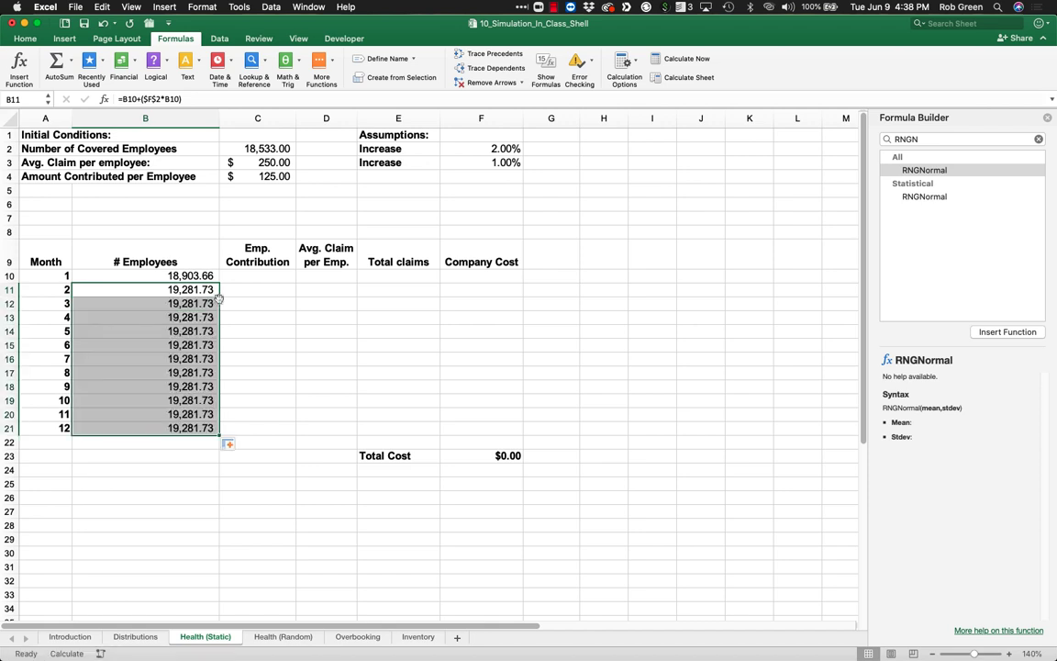
key(cmd+=)
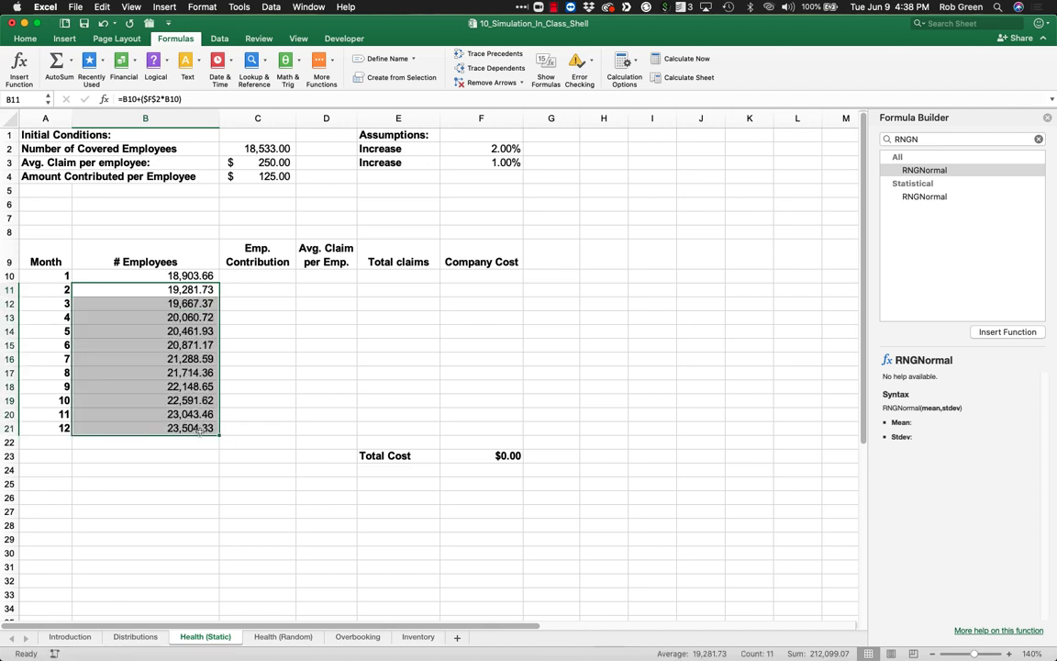
double_click(185, 401)
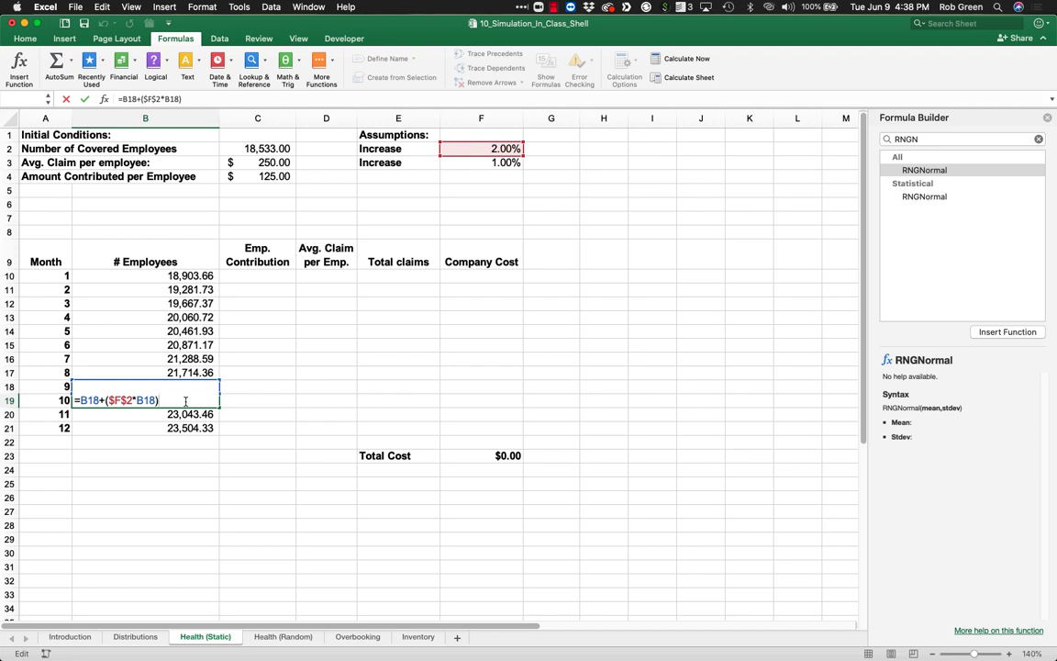
key(Escape)
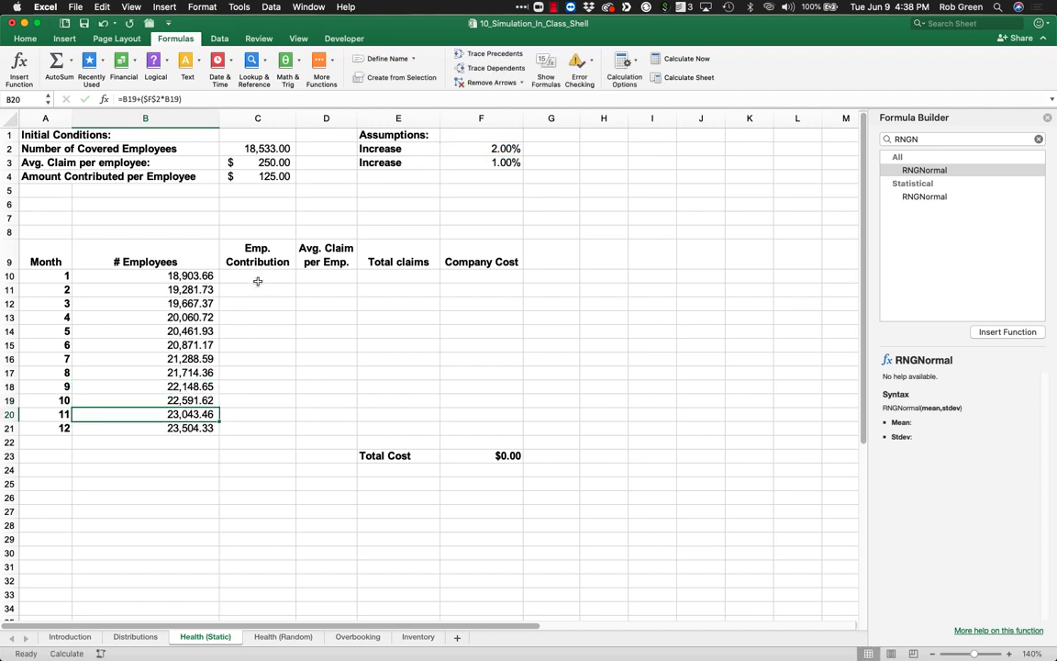
- Calculate month 1's employee contribution in C10 with the formula =B10*C4
click(259, 276)
text(=)
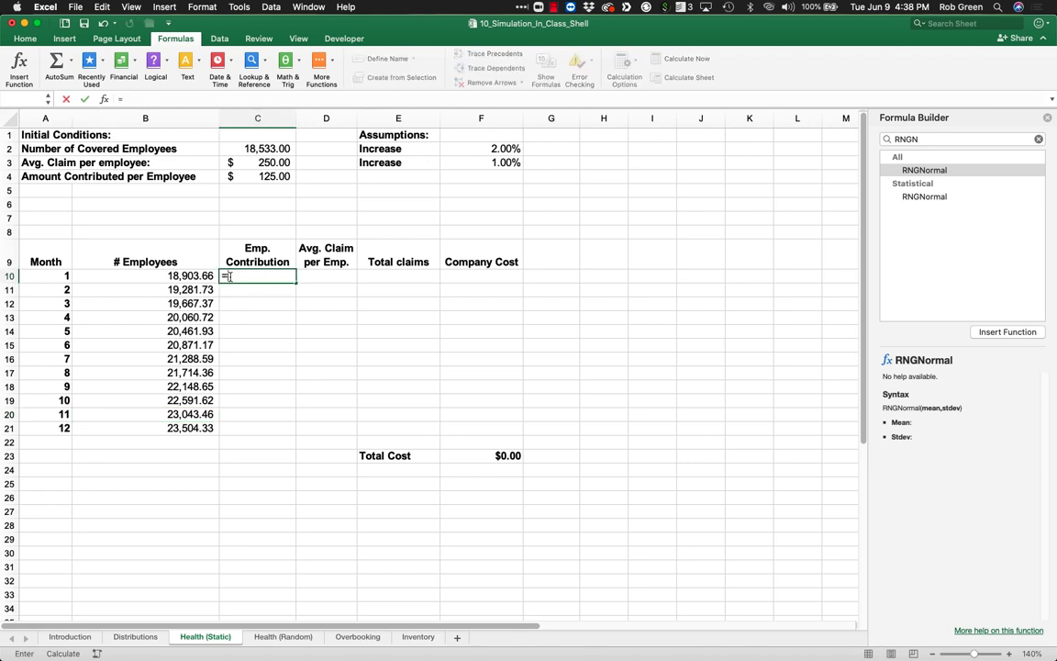
click(188, 276)
text(*)
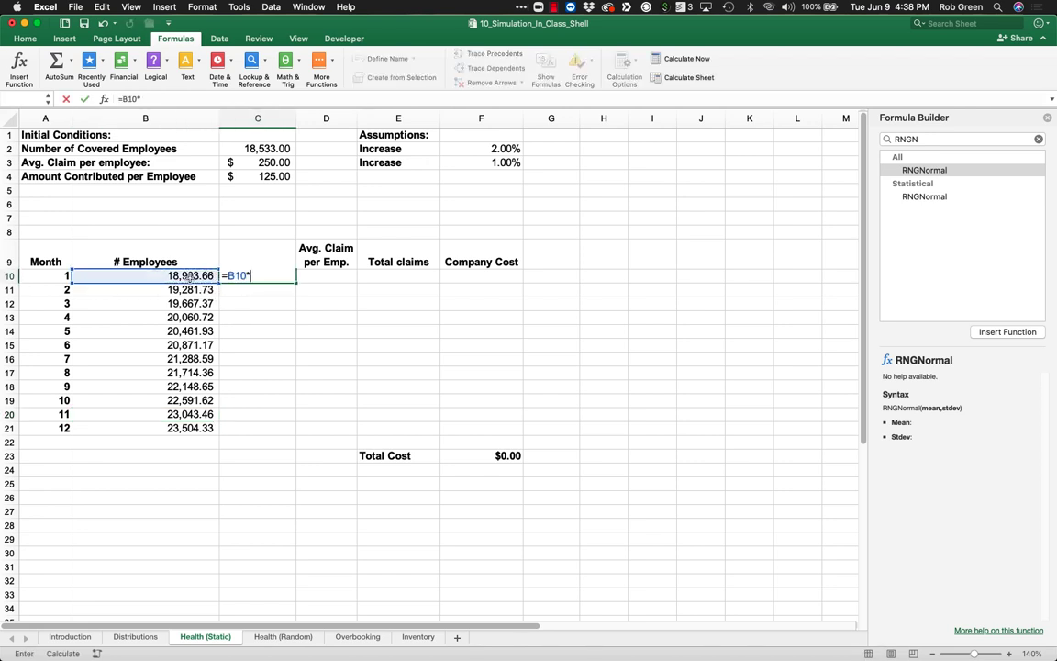
click(279, 176)
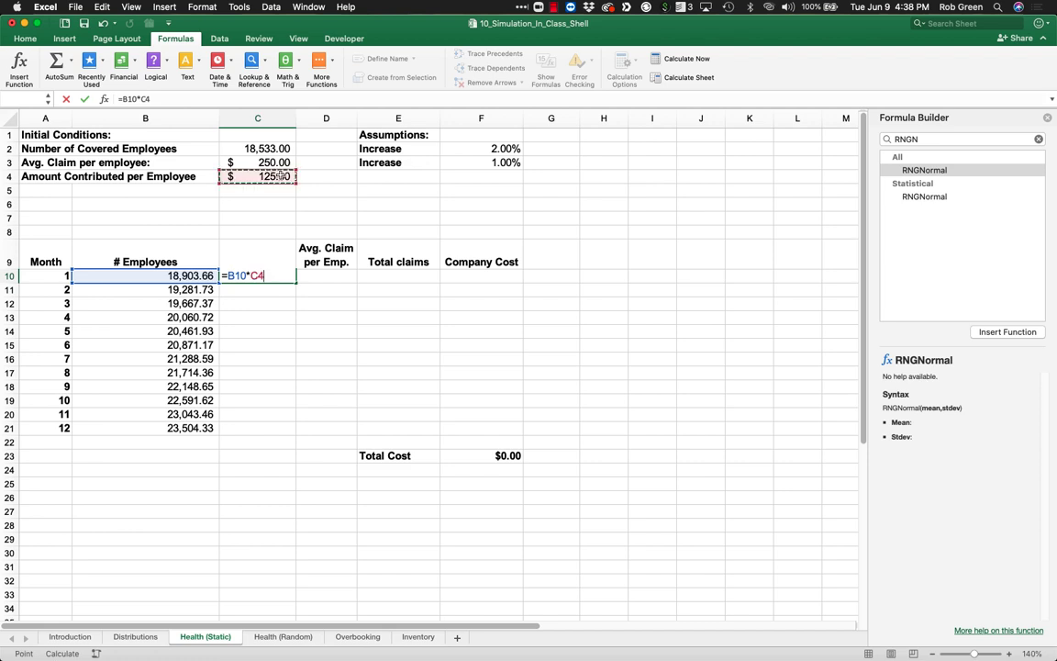
key(Return)
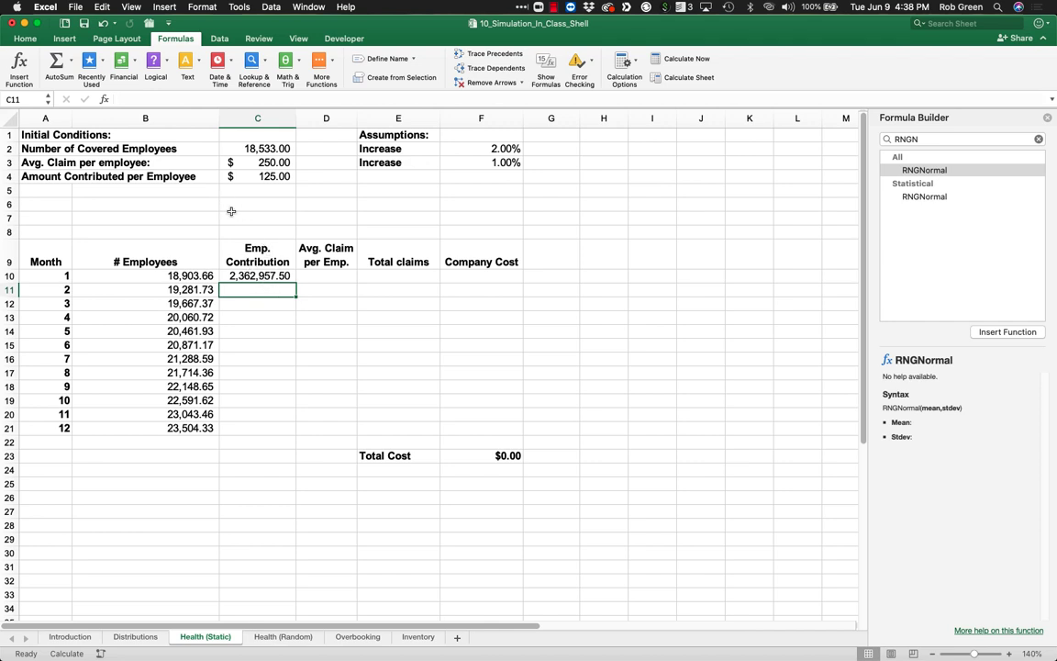
- Try filling the C10 contribution formula down to C21 with its relative C4 reference, and inspect the copy in C11
click(262, 275)
double_click(296, 282)
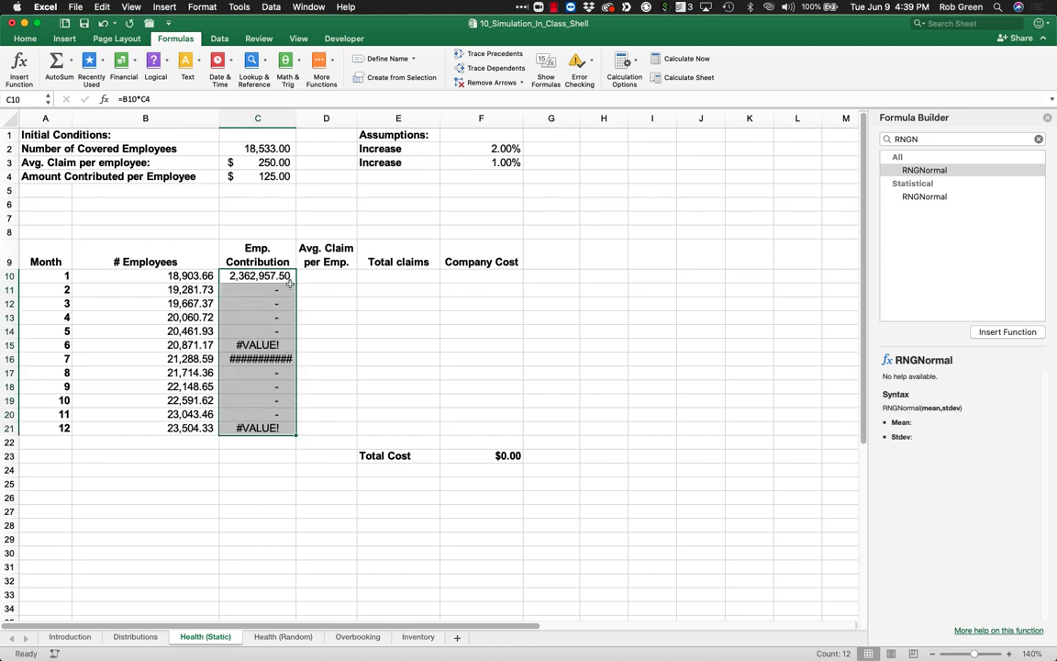
click(289, 283)
double_click(281, 290)
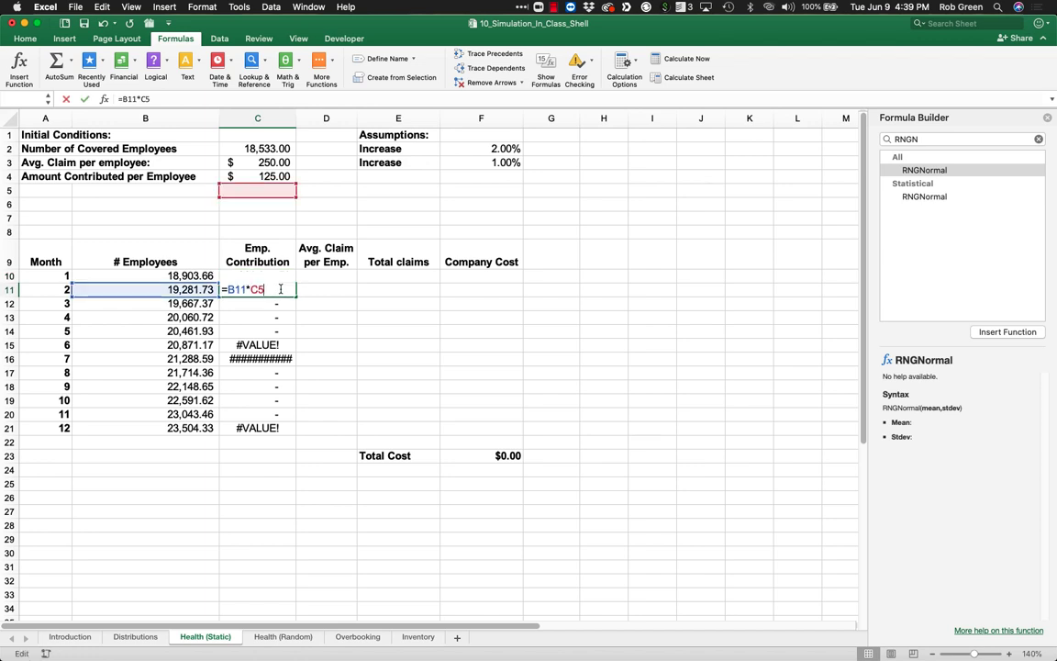
key(Escape)
- Make the C4 reference in C10 absolute so the formula reads =B10*$C$4, and fill it down to C21
double_click(273, 276)
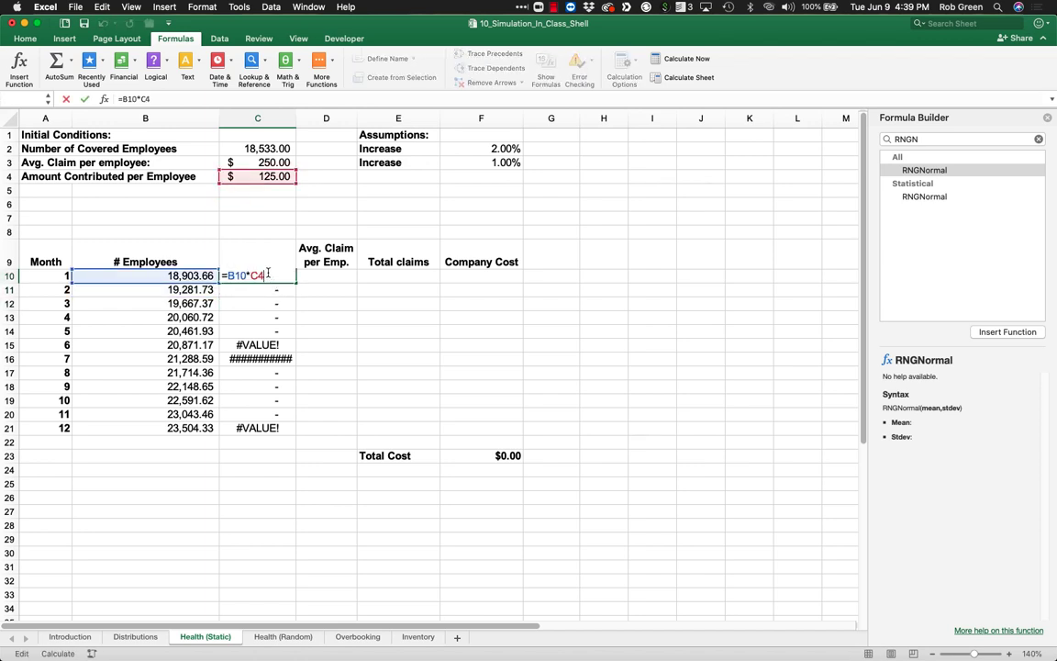
double_click(260, 275)
key(F4)
key(Return)
click(270, 275)
double_click(296, 281)
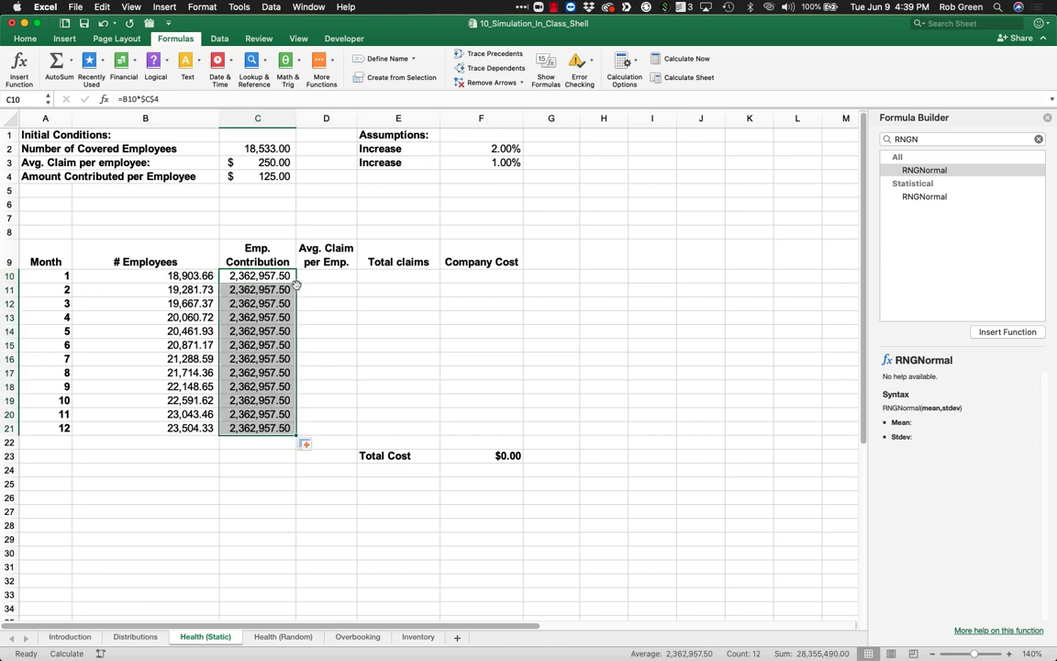
- Recalculate the sheet and calculate month 1's average claim per employee in D10 with the formula =C3+(C3*$F$3)
key(F9)
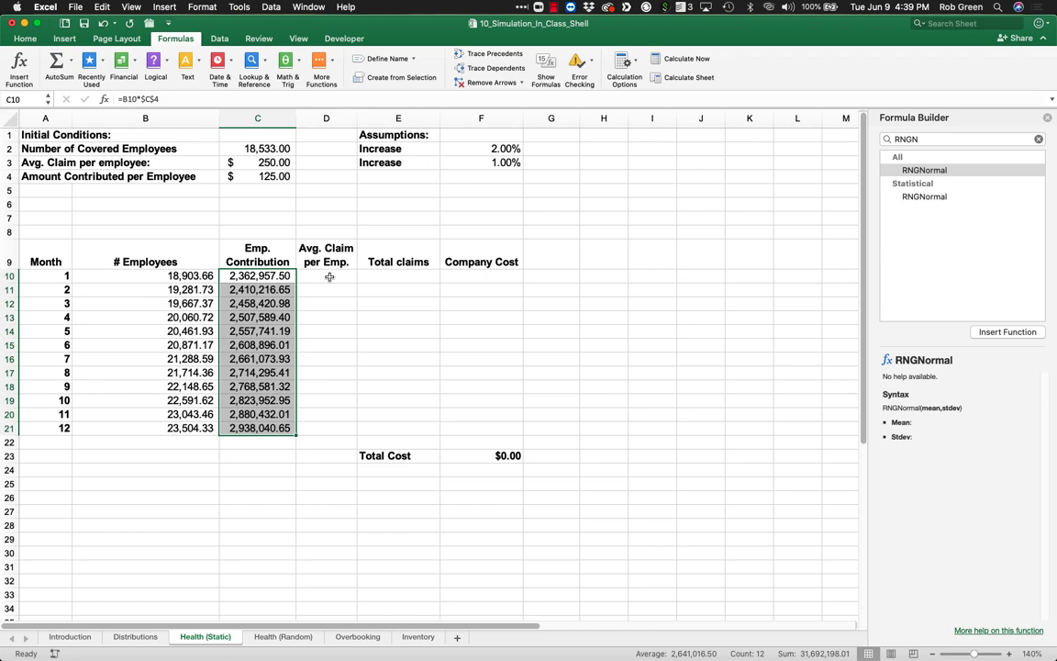
click(329, 276)
text(=)
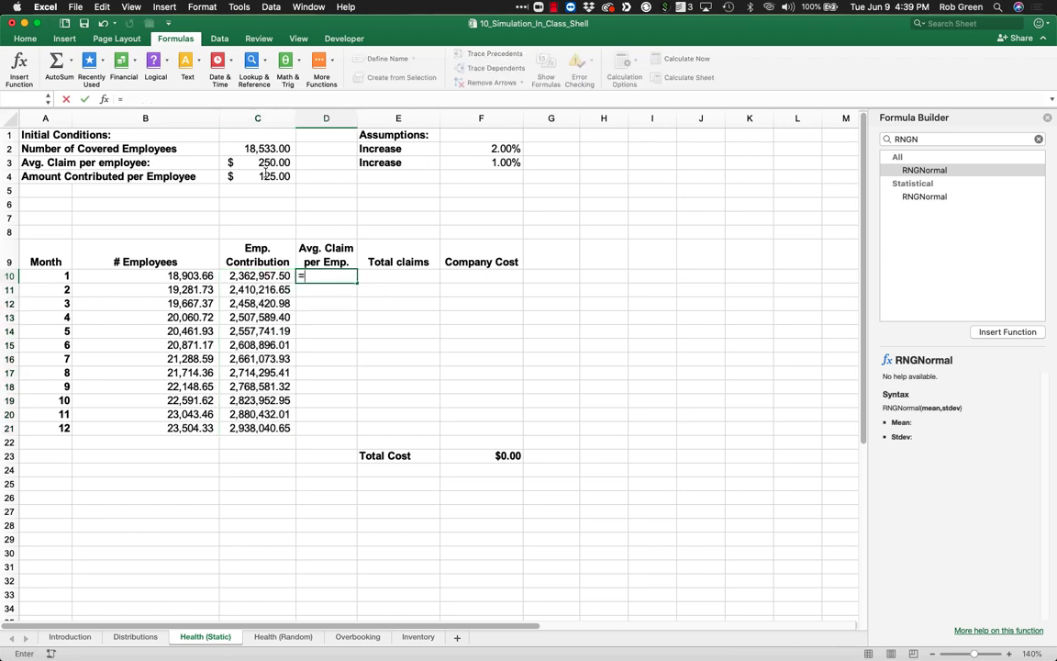
click(263, 162)
text(+)
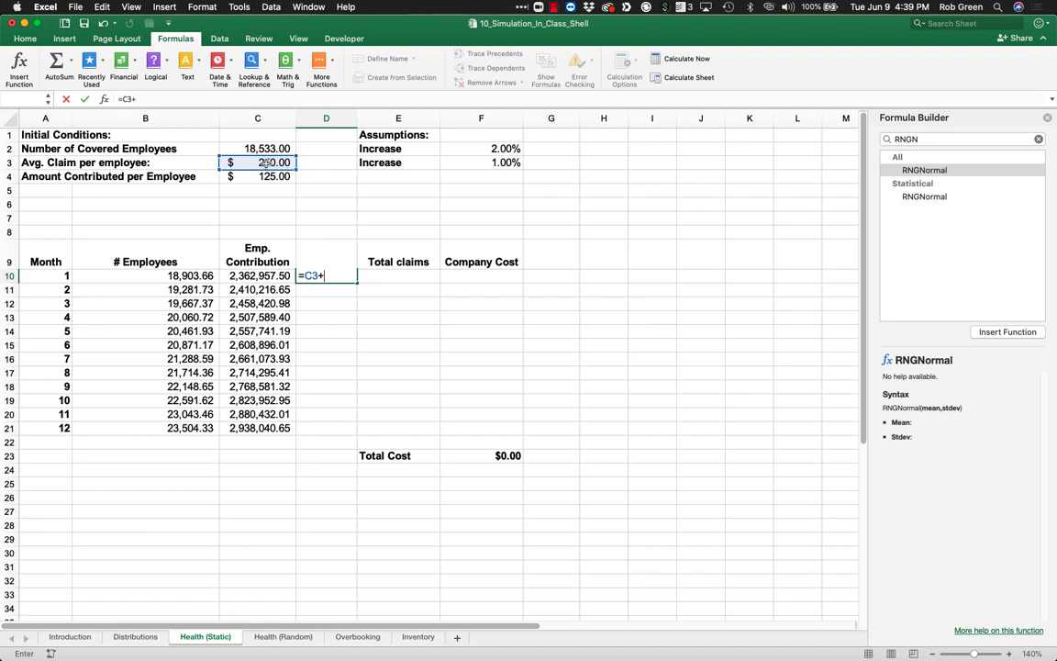
text(()
click(265, 162)
text(*)
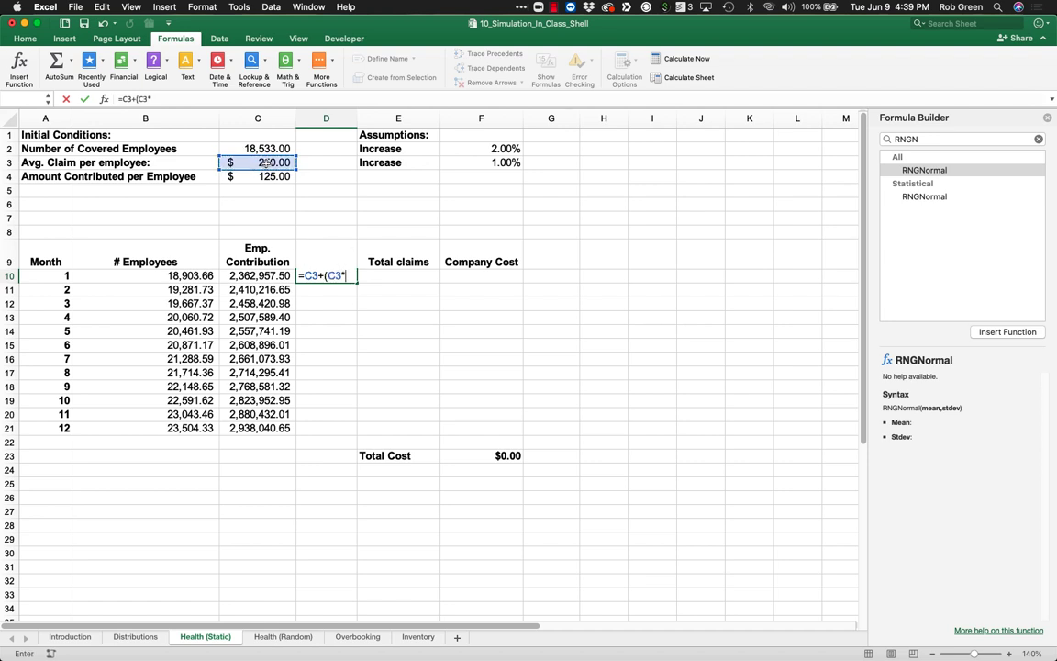
click(471, 162)
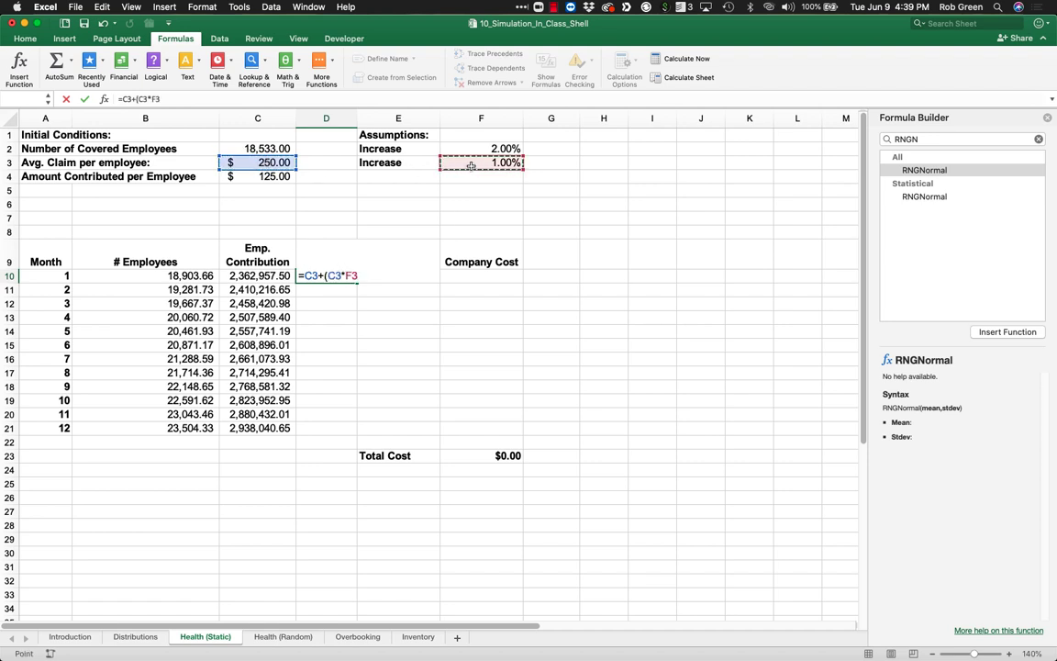
text())
key(Return)
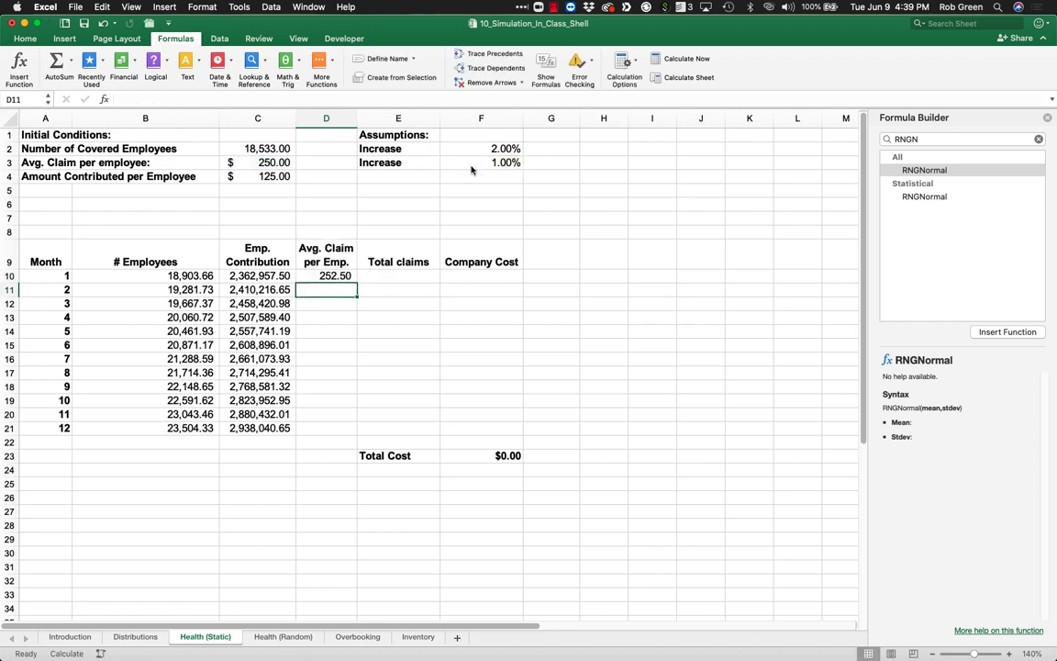
- Try filling the D10 average claim formula down to D21, and inspect the formula in D10
click(332, 281)
double_click(355, 283)
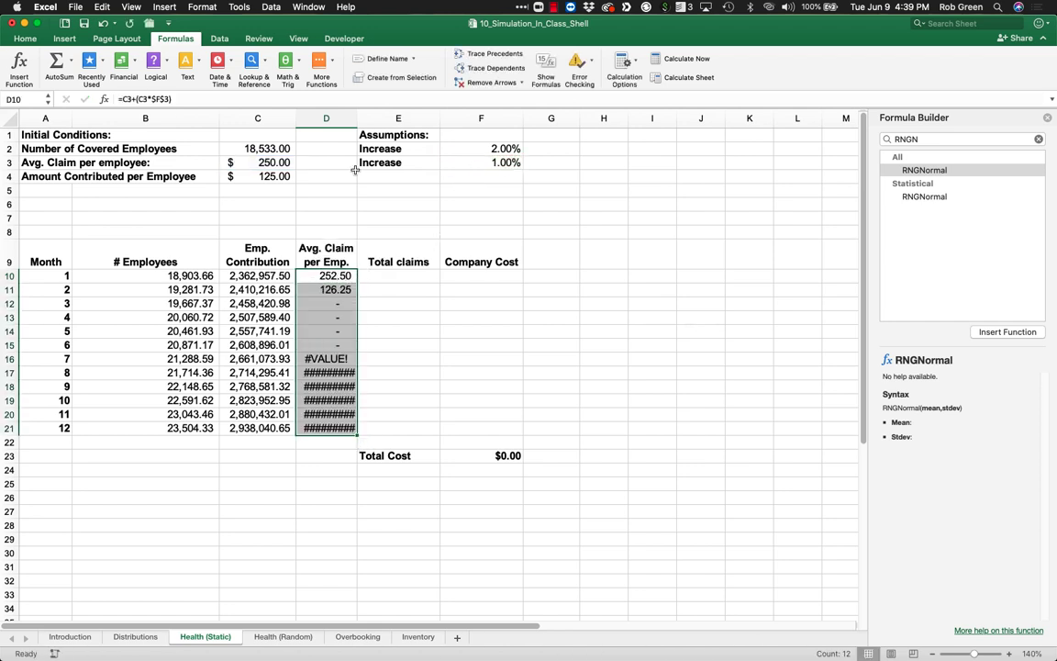
click(333, 276)
double_click(333, 277)
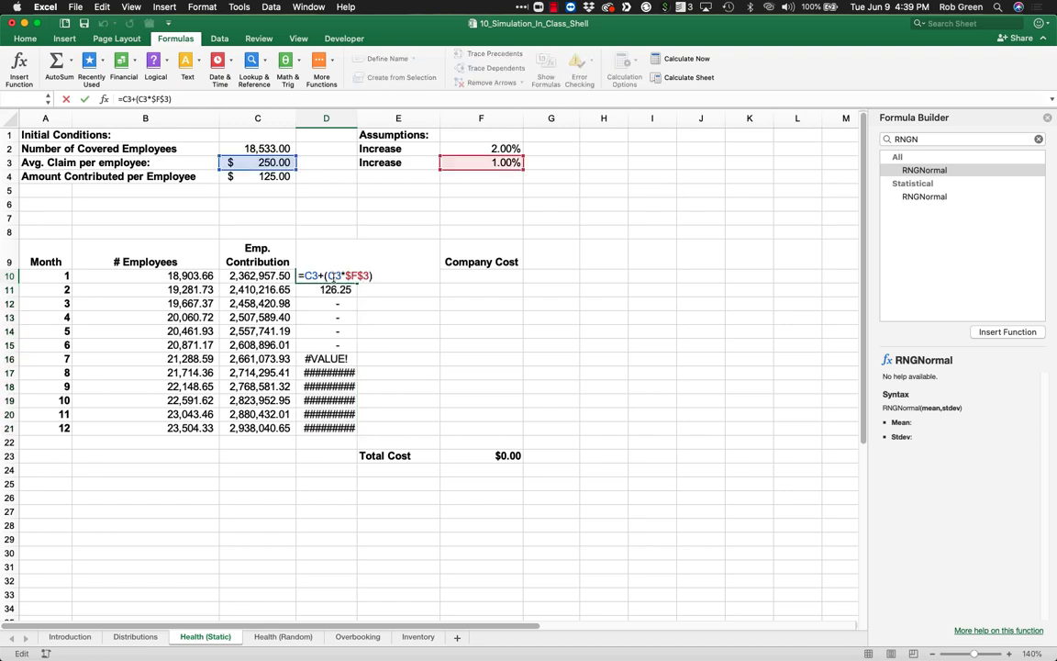
key(Return)
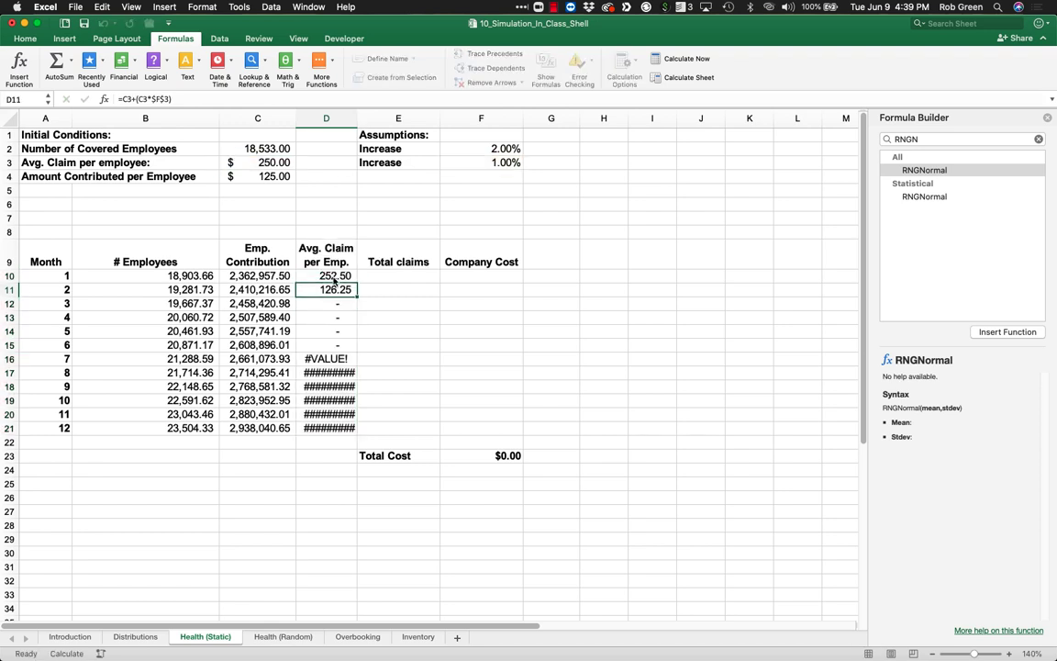
- Change month 2's average claim formula in D11 to =D10+(D10*$F$3) so it builds on the previous month
double_click(335, 289)
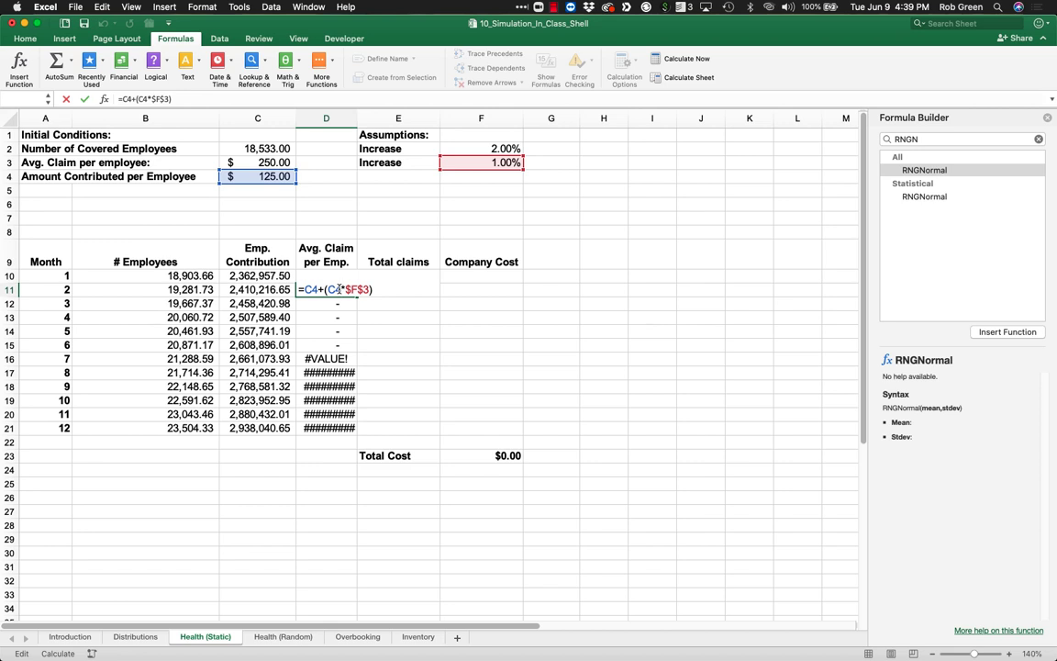
double_click(311, 289)
click(325, 254)
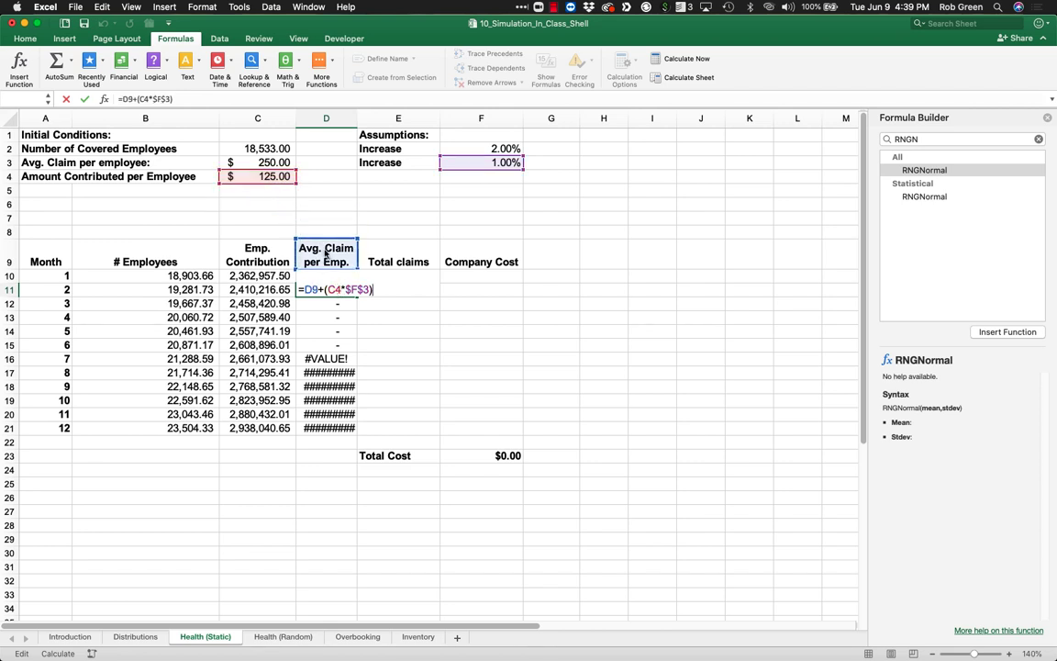
key(Down)
drag(250, 169, 290, 198)
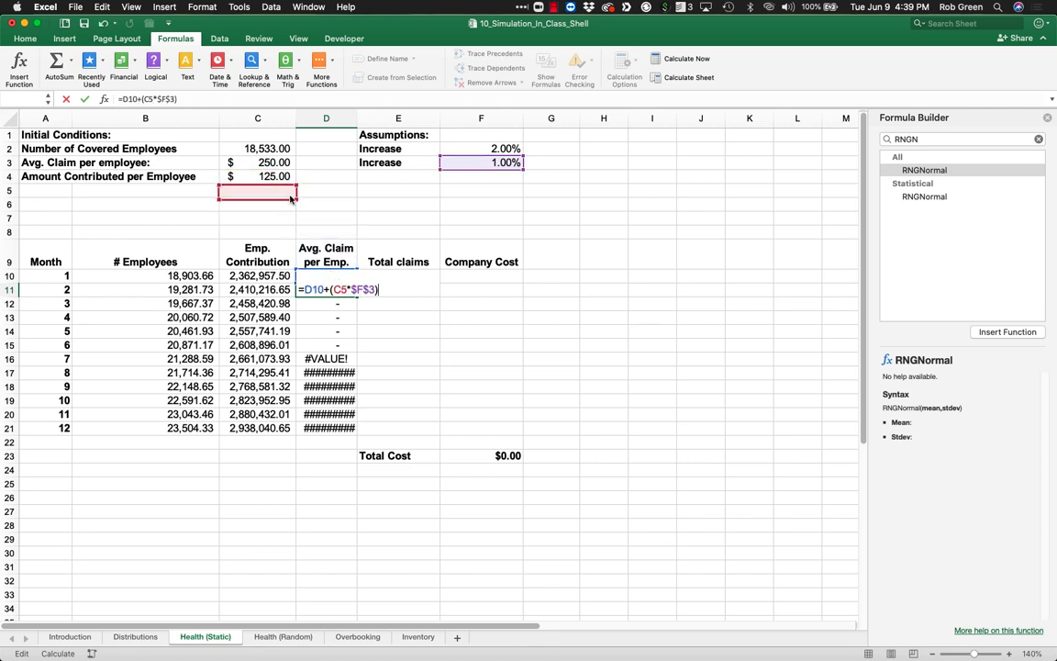
key(Return)
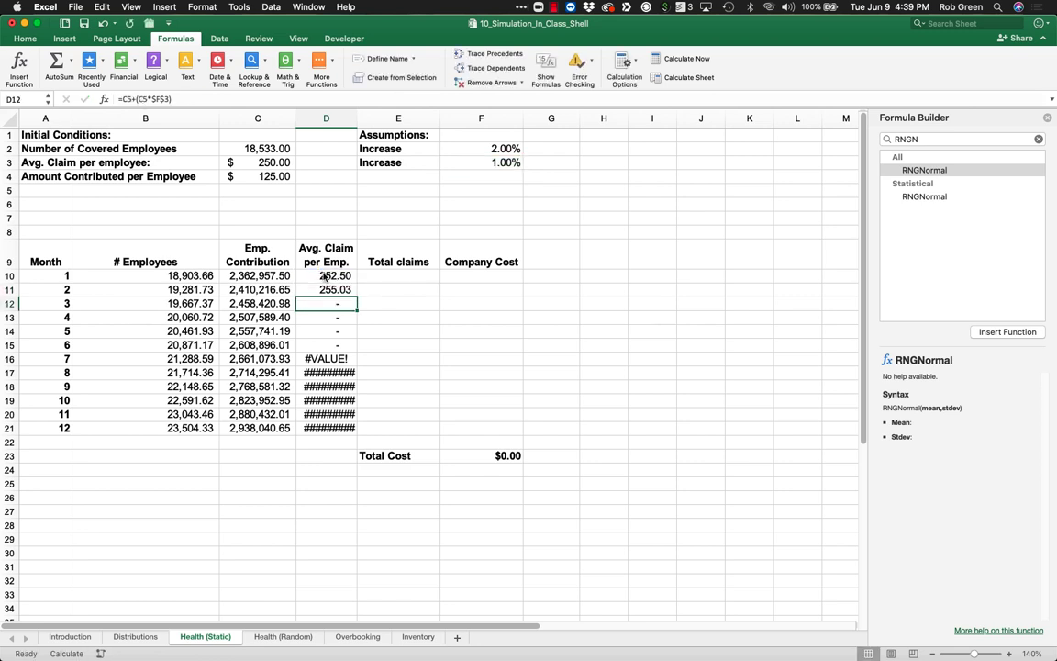
- Fill the D11 average claim formula down to D21 and recalculate the sheet
click(344, 289)
key(Down)
click(351, 290)
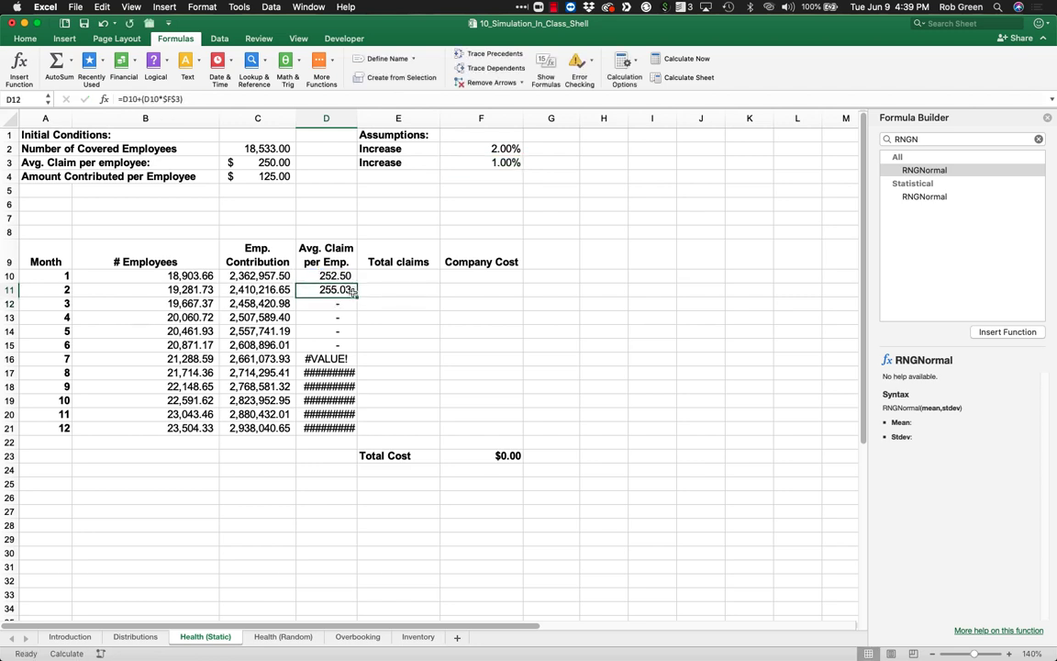
drag(352, 290, 355, 428)
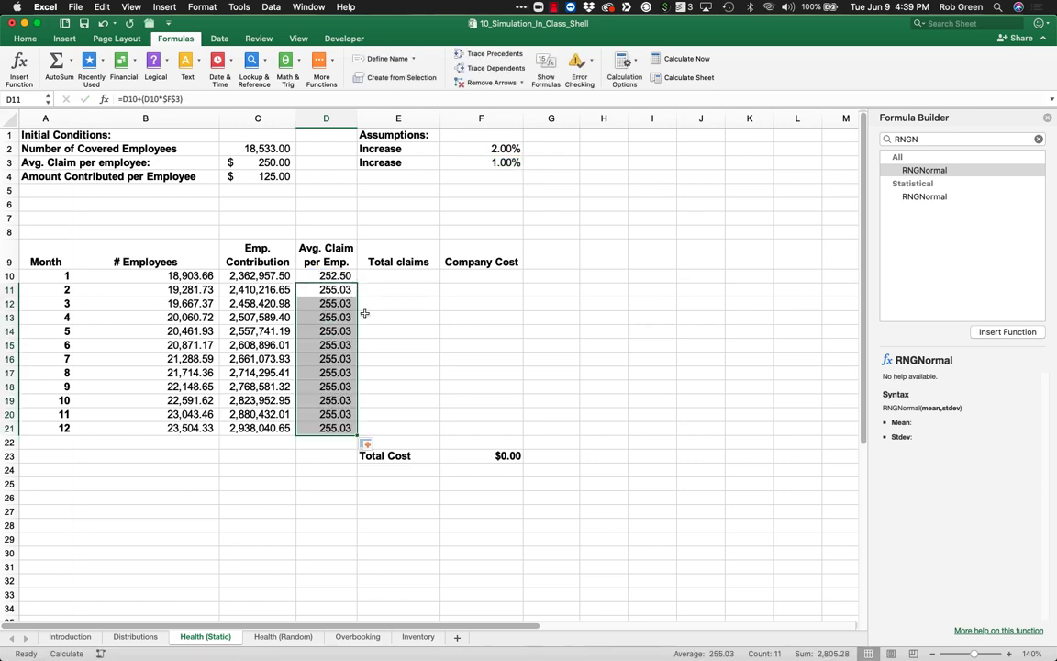
click(365, 400)
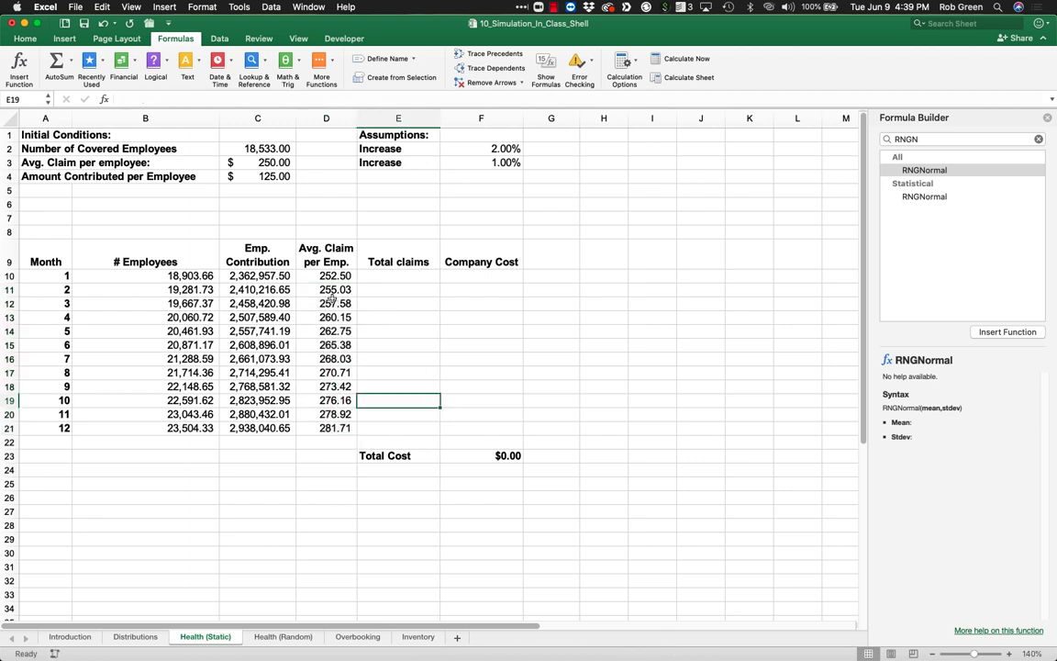
- Calculate month 1's total claims in E10 with the formula =D10*B10 and fill it down to E21
click(367, 276)
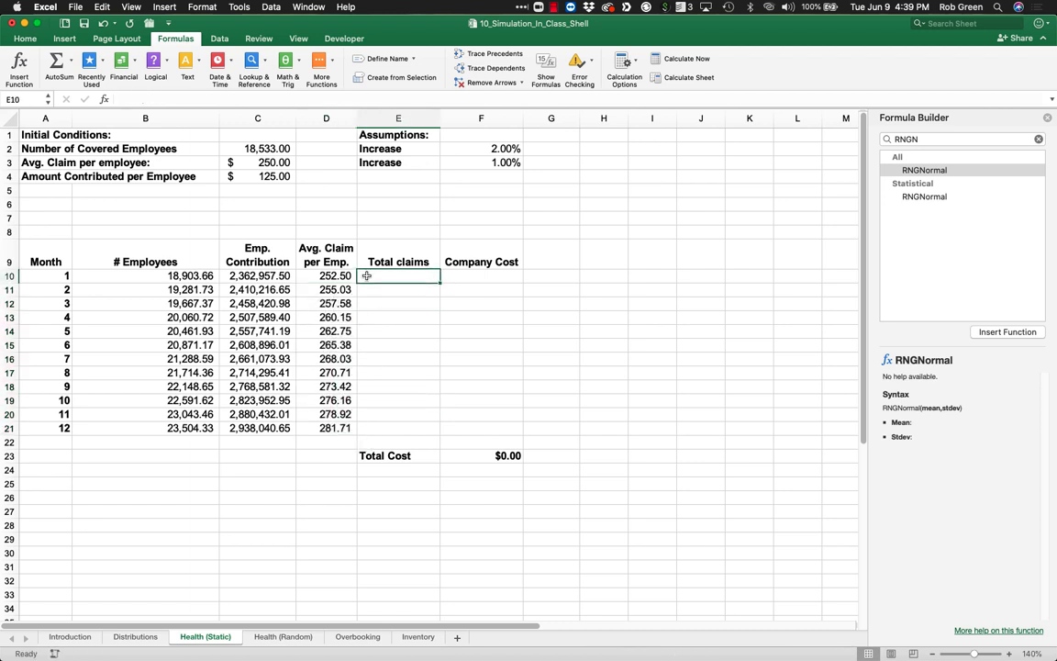
text(=)
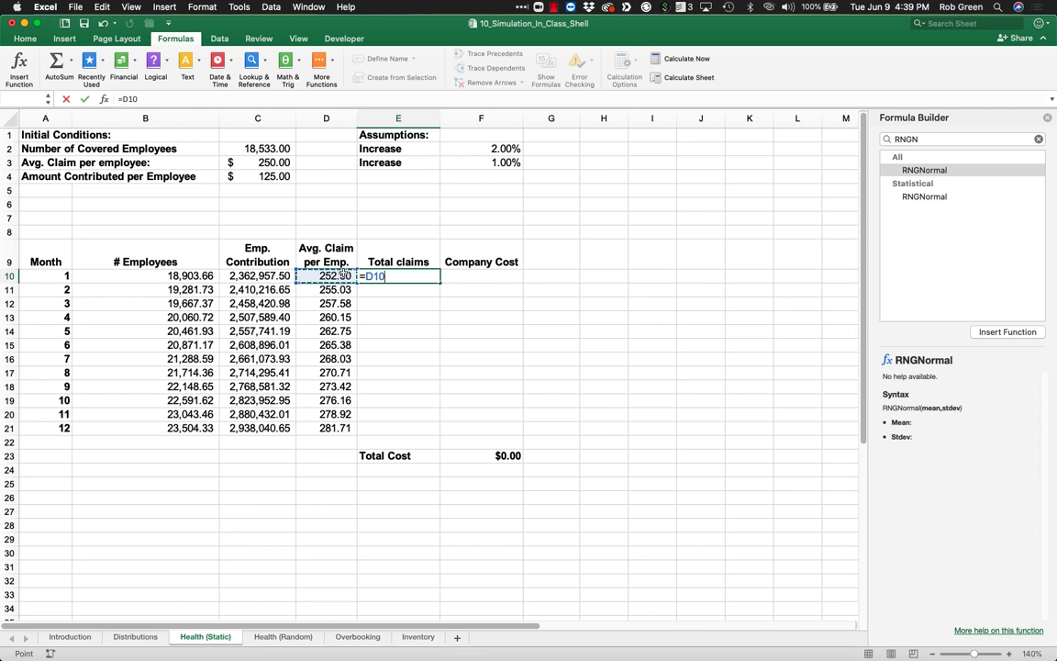
text(*)
click(186, 275)
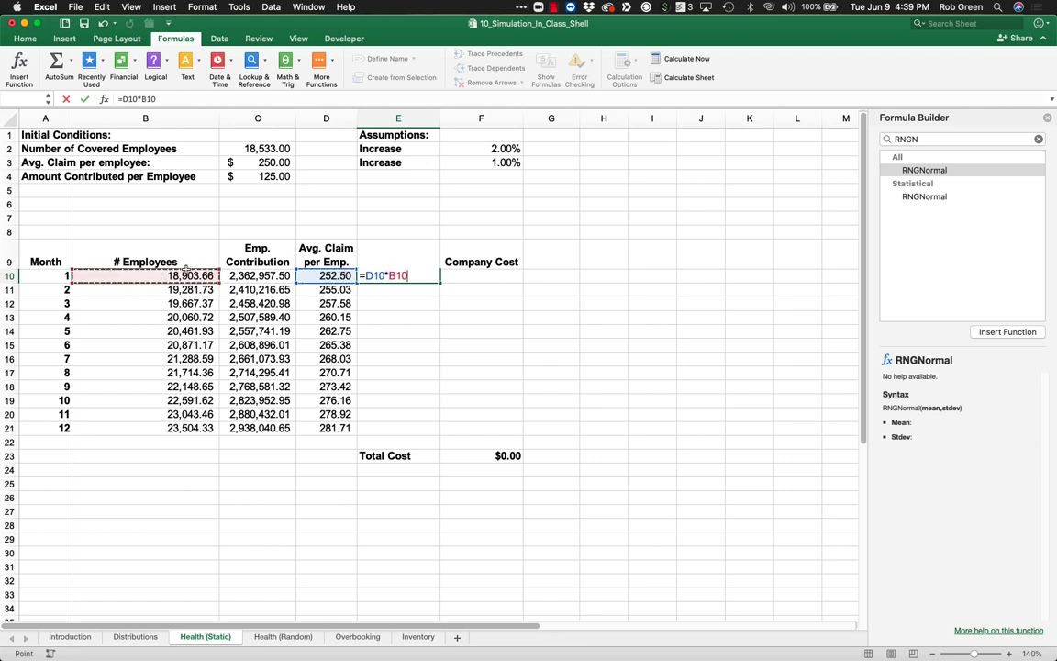
key(Return)
click(434, 275)
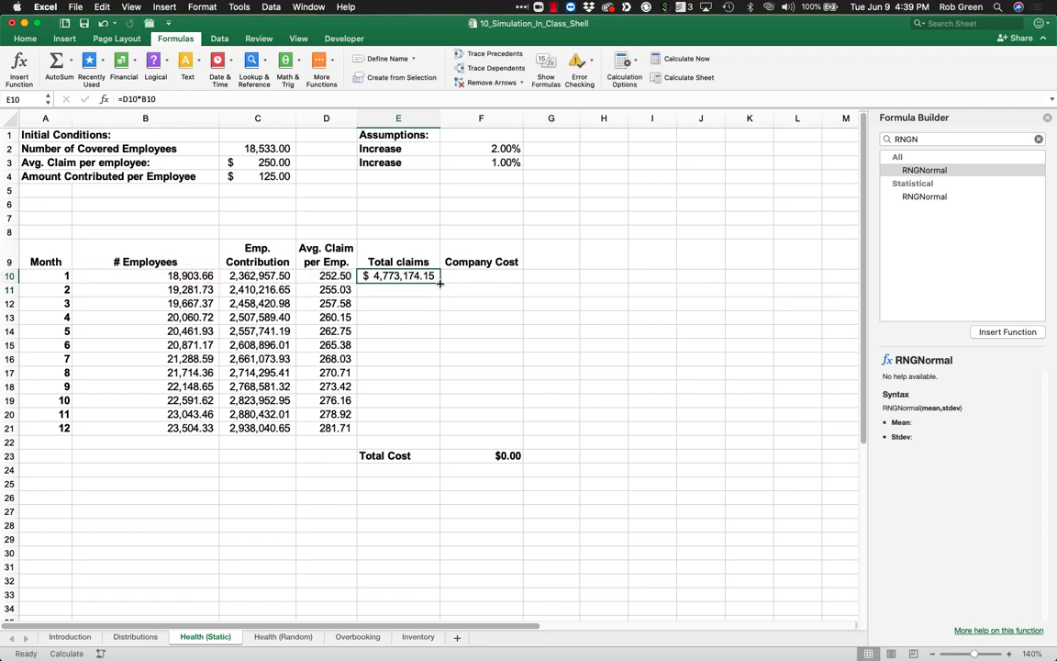
drag(440, 282, 427, 428)
- Calculate month 1's company cost in F10 with the formula =E10-C10 and fill it down to F21
click(462, 274)
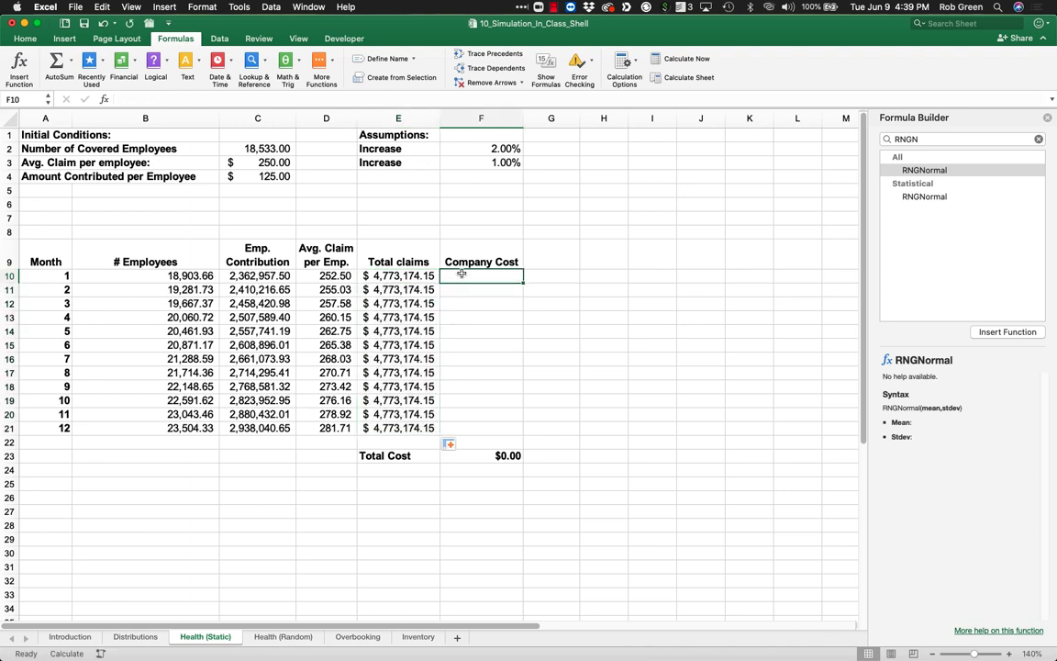
text(=)
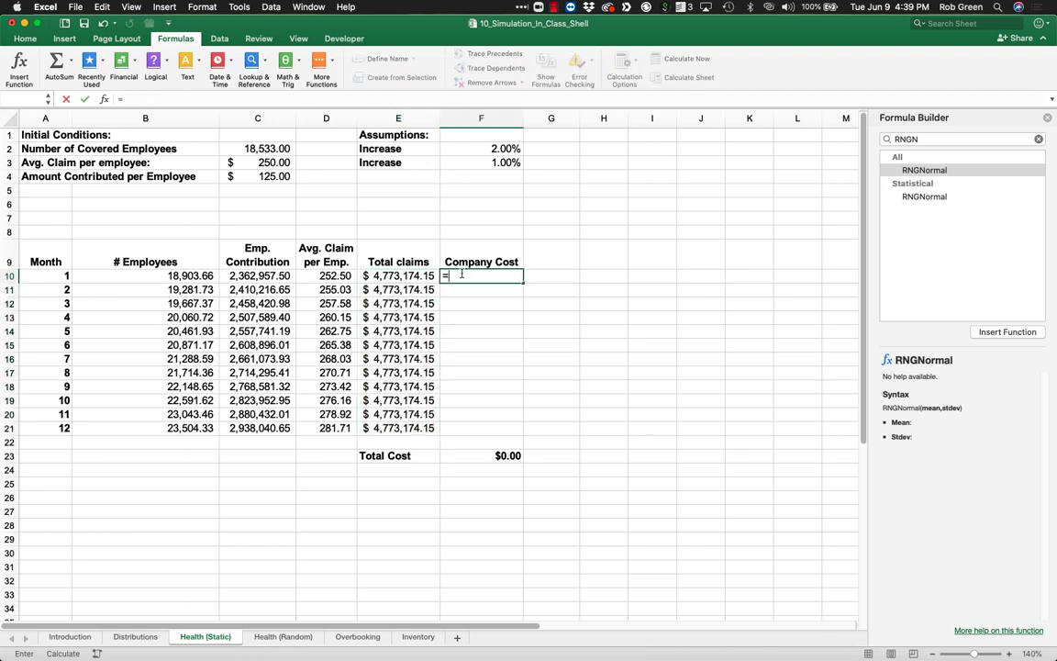
click(408, 275)
text(-)
click(222, 275)
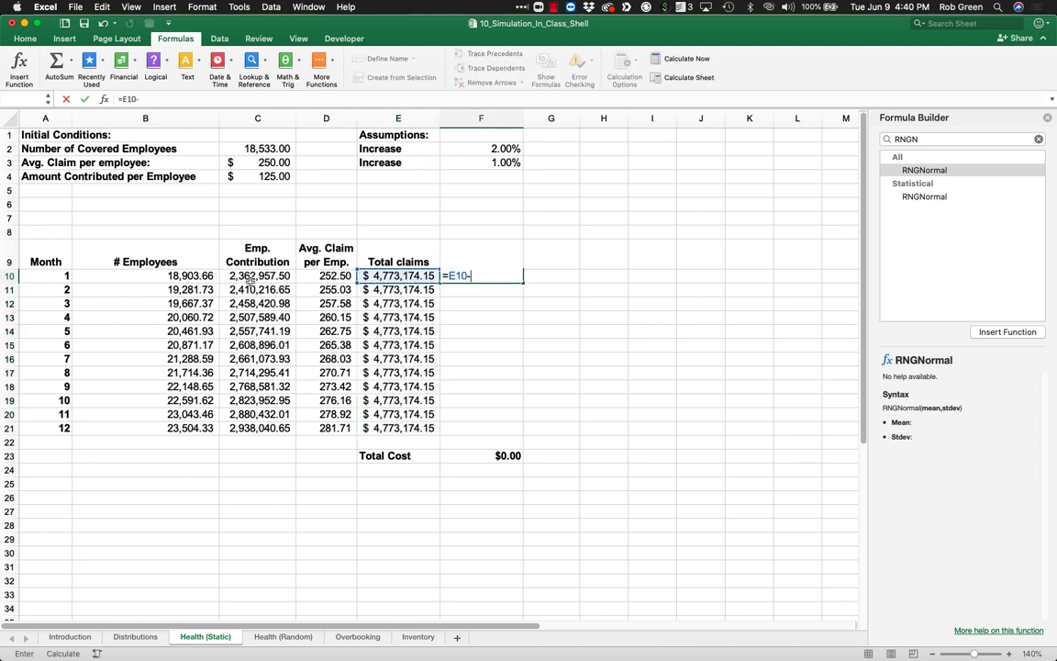
key(Return)
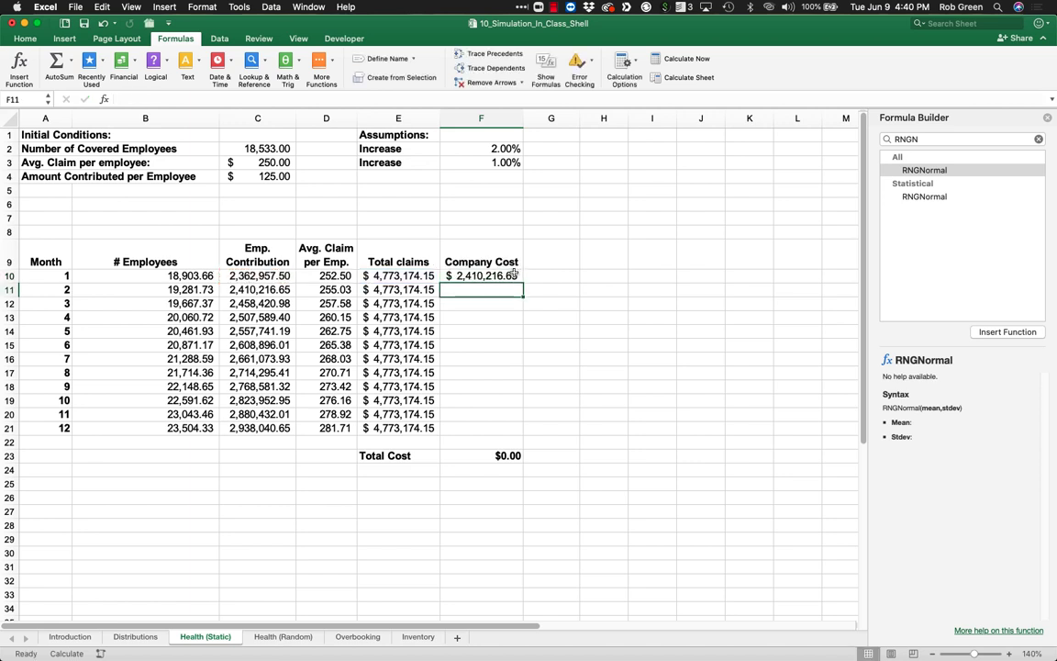
click(487, 277)
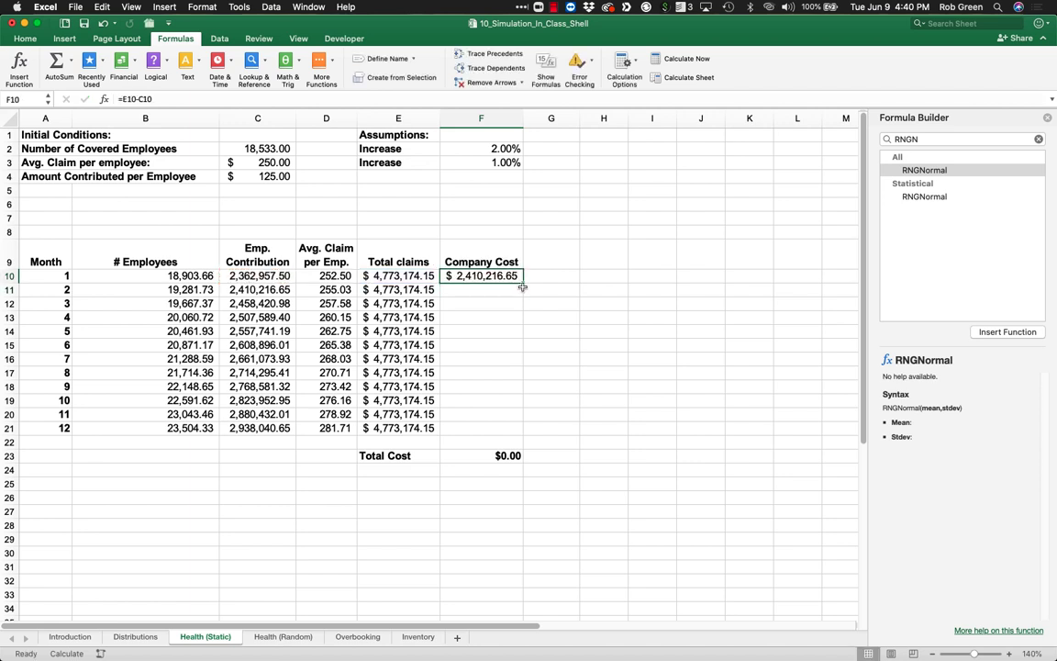
drag(551, 289, 481, 414)
click(502, 275)
double_click(522, 282)
- Check the range summed by the Total Cost formula in F23 and recalculate the sheet
click(496, 456)
double_click(495, 456)
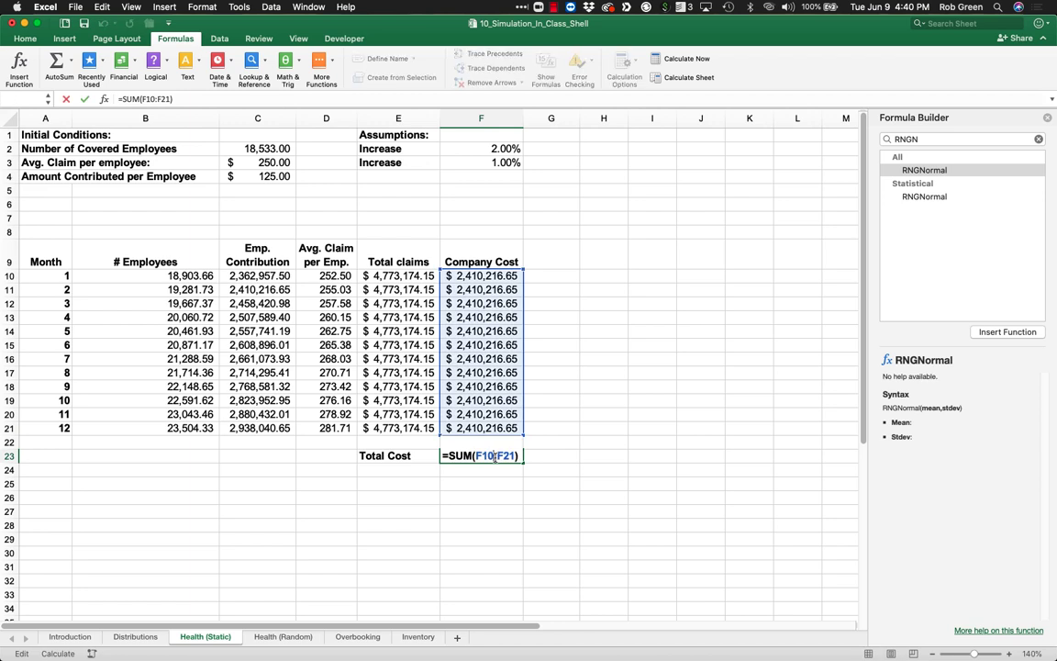
key(Return)
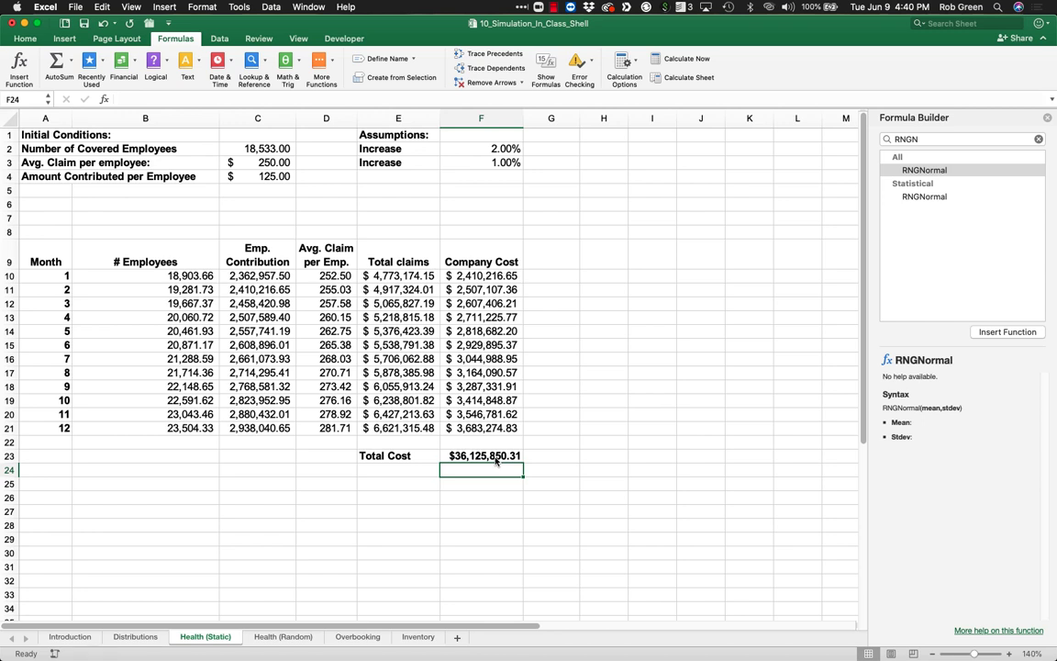
- Review month 1's total claims formula in E10 and average claim formula in D10
click(550, 414)
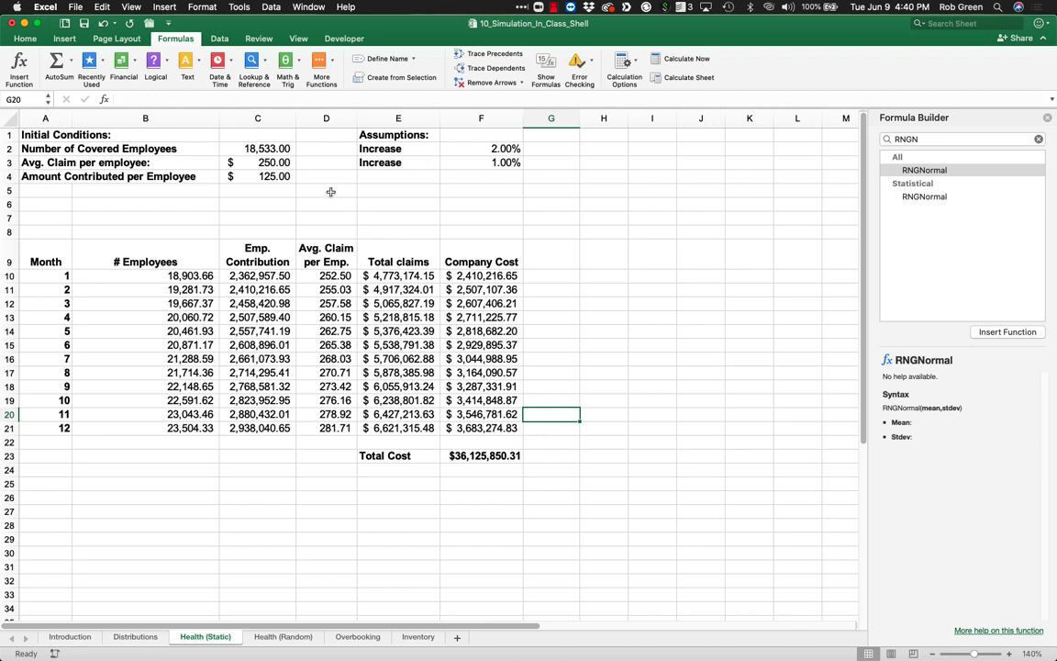
click(378, 271)
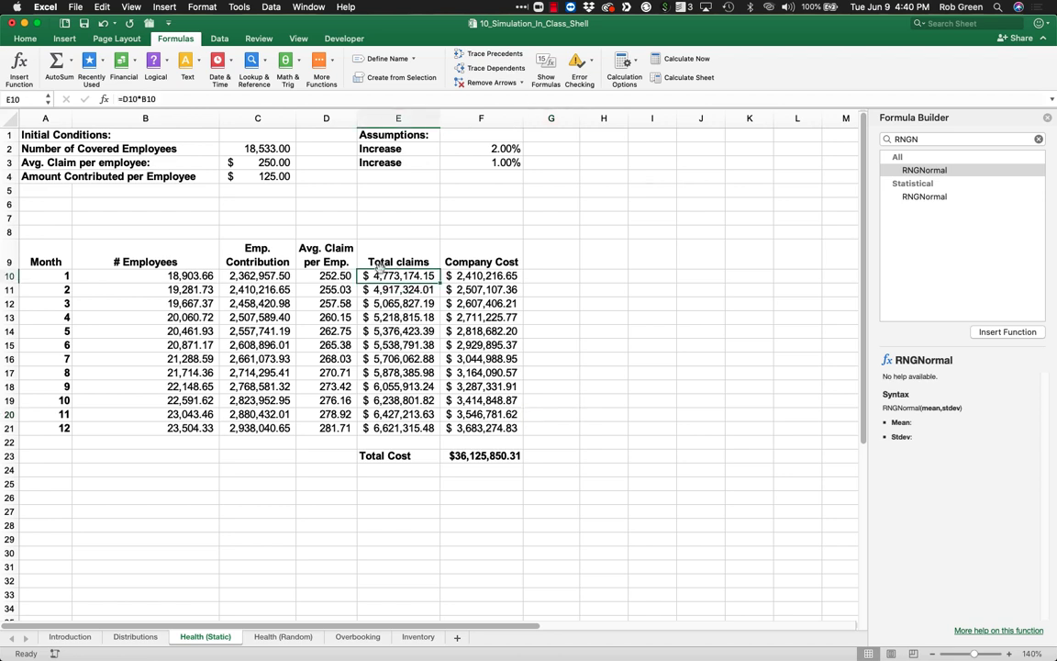
click(339, 275)
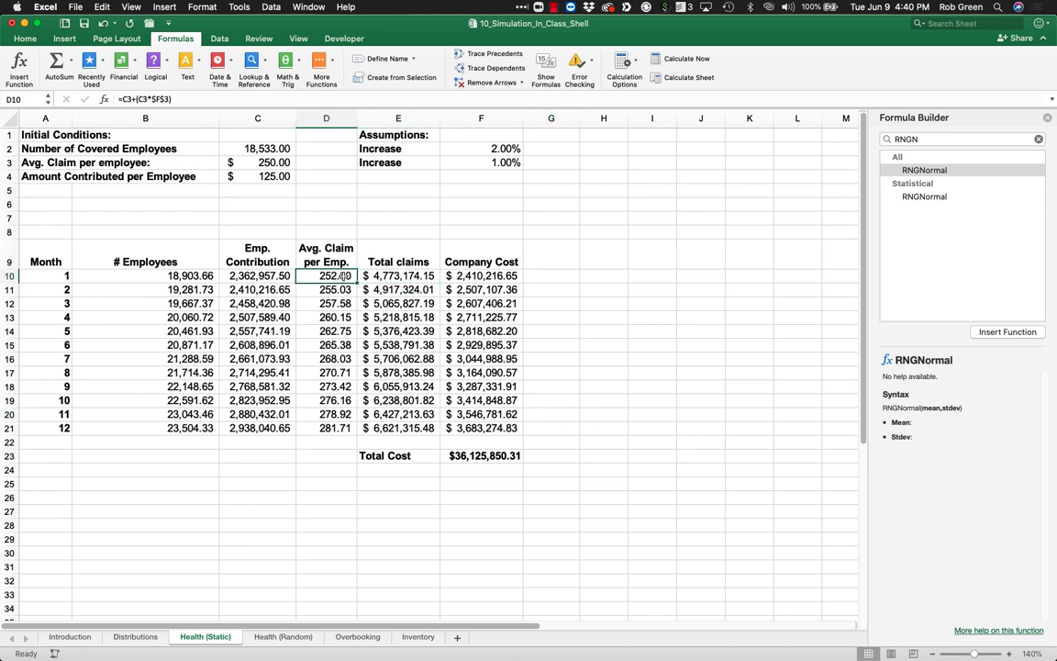